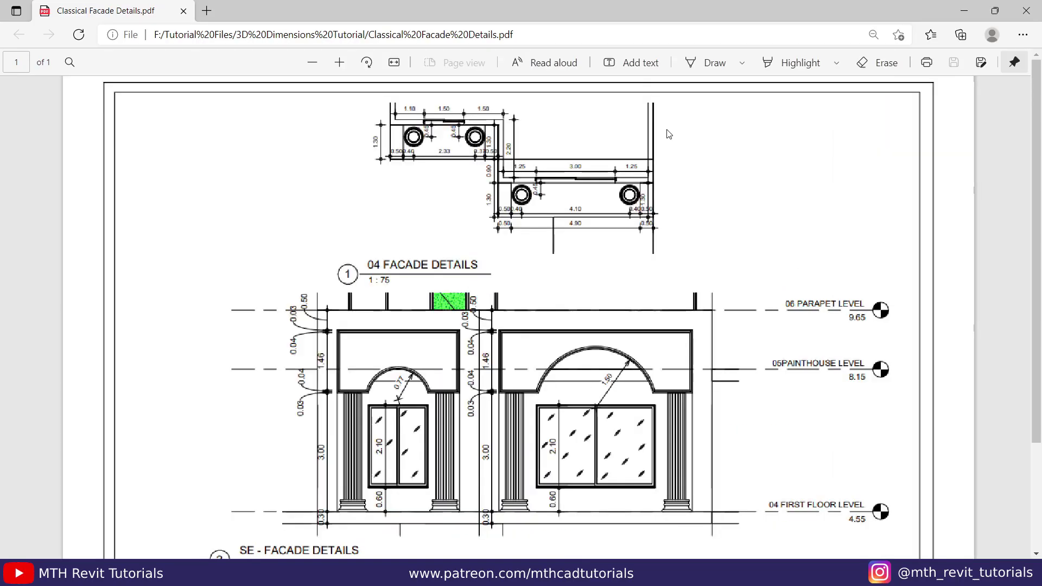
# Examine the plan and elevation in the Classical Facade Details PDF, and in Revit the dimensioned isometric view on sheet A101
pyautogui.scroll(-5, 758, 175)
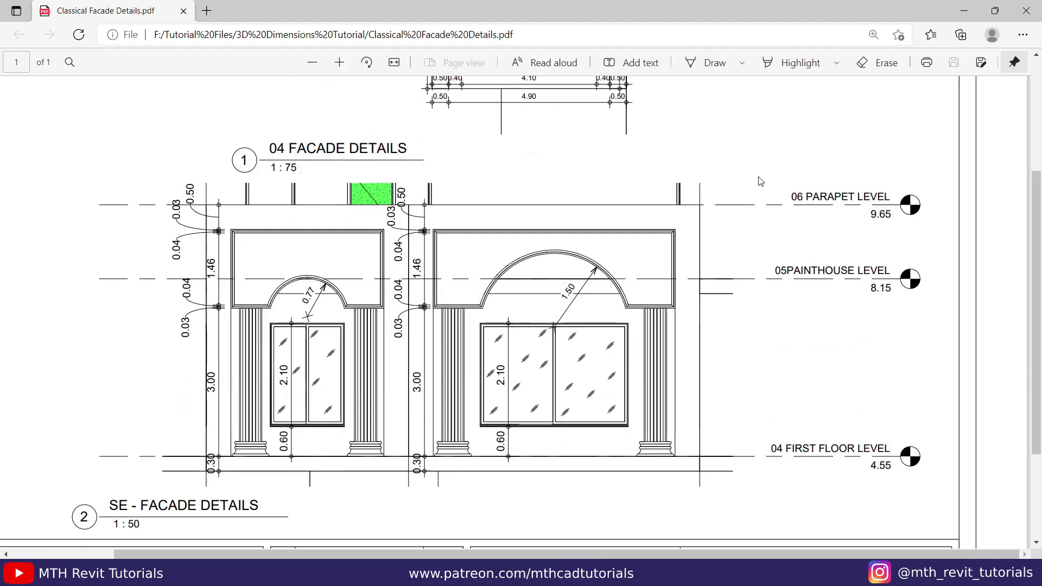
pyautogui.scroll(-2, 778, 187)
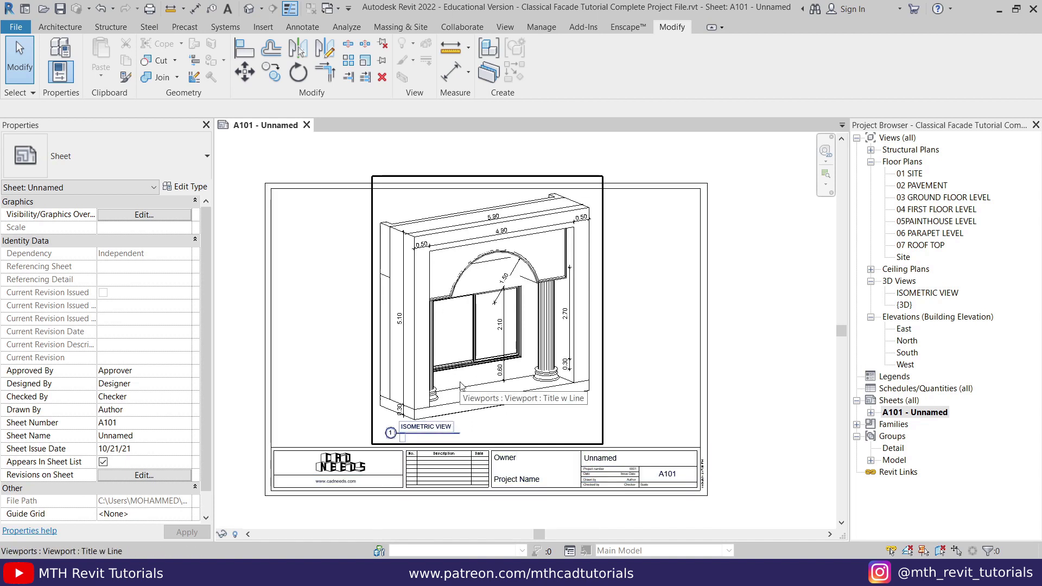
pyautogui.scroll(3, 438, 307)
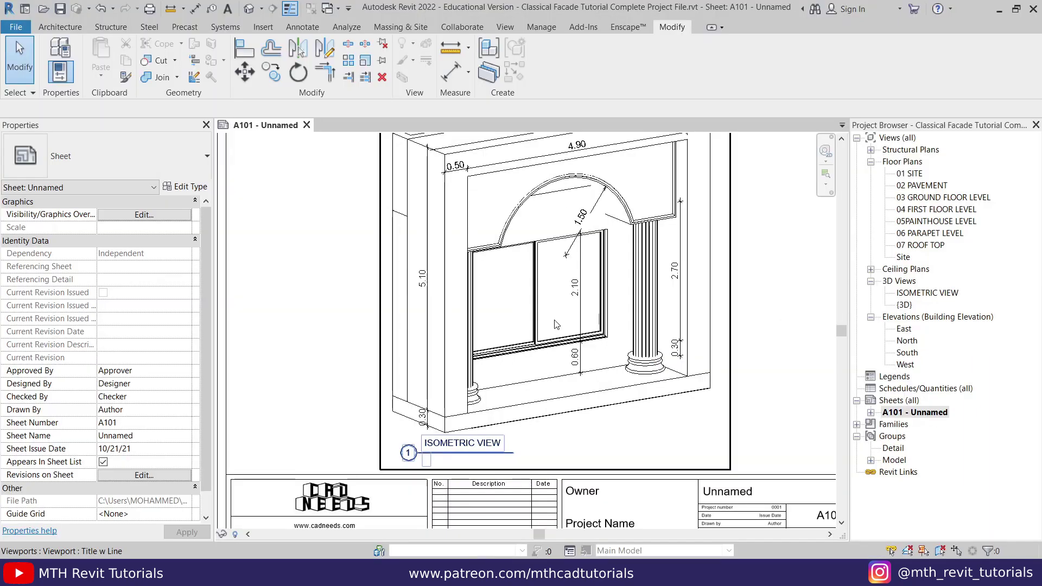
pyautogui.moveTo(531, 312)
pyautogui.mouseDown(button='middle')
pyautogui.moveTo(503, 343)
pyautogui.moveTo(511, 349)
pyautogui.mouseUp(button='middle')
pyautogui.scroll(-1, 502, 343)
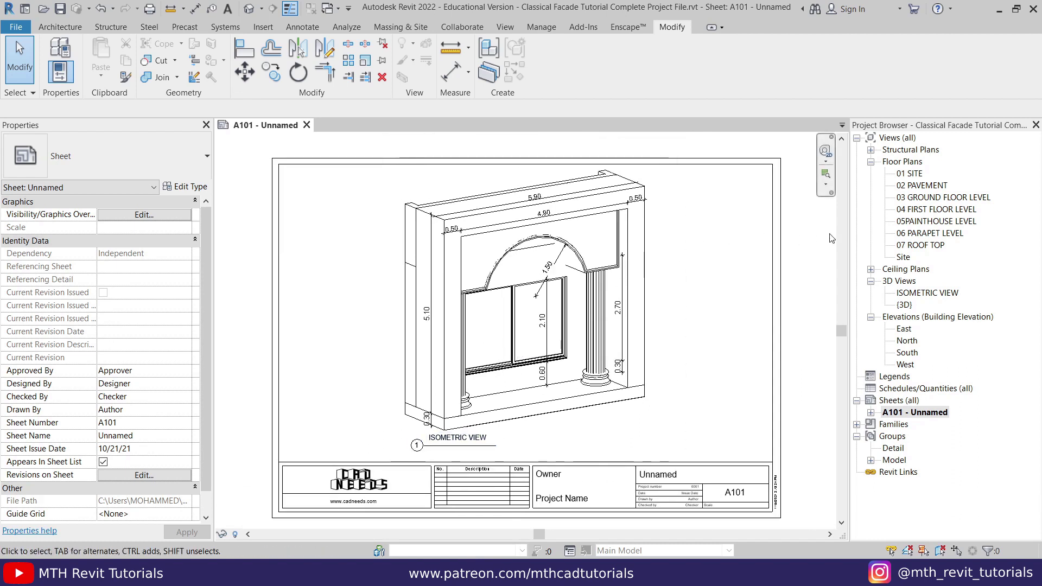
# Open the 04 FIRST FLOOR LEVEL floor plan and create a callout enclosing the two stepped column facades and their dimensions
pyautogui.doubleClick(929, 210)
pyautogui.moveTo(585, 421); pyautogui.dragTo(643, 311, button='middle')
pyautogui.scroll(5, 569, 404)
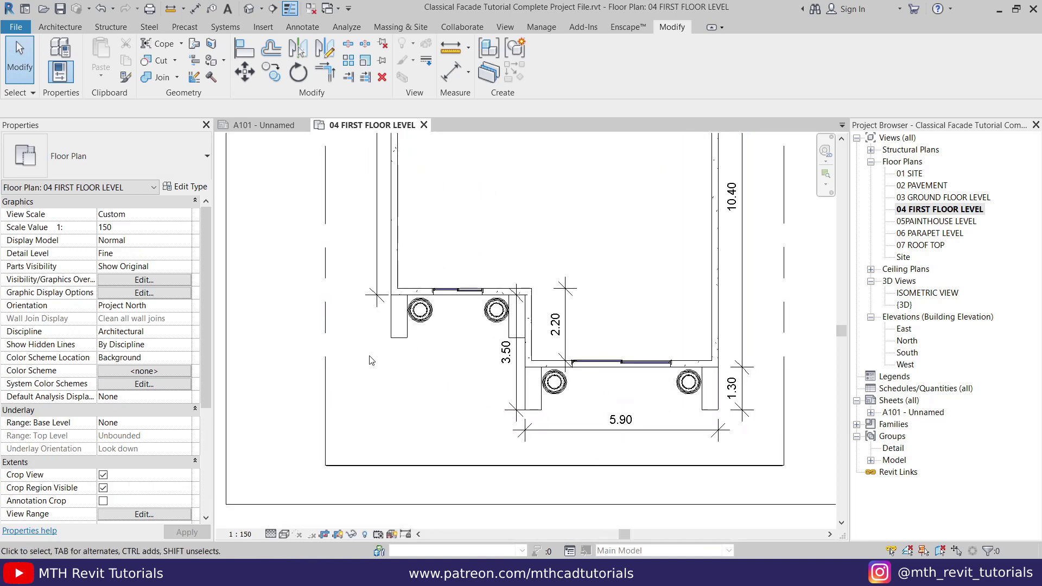
pyautogui.moveTo(435, 368); pyautogui.dragTo(387, 393, button='middle')
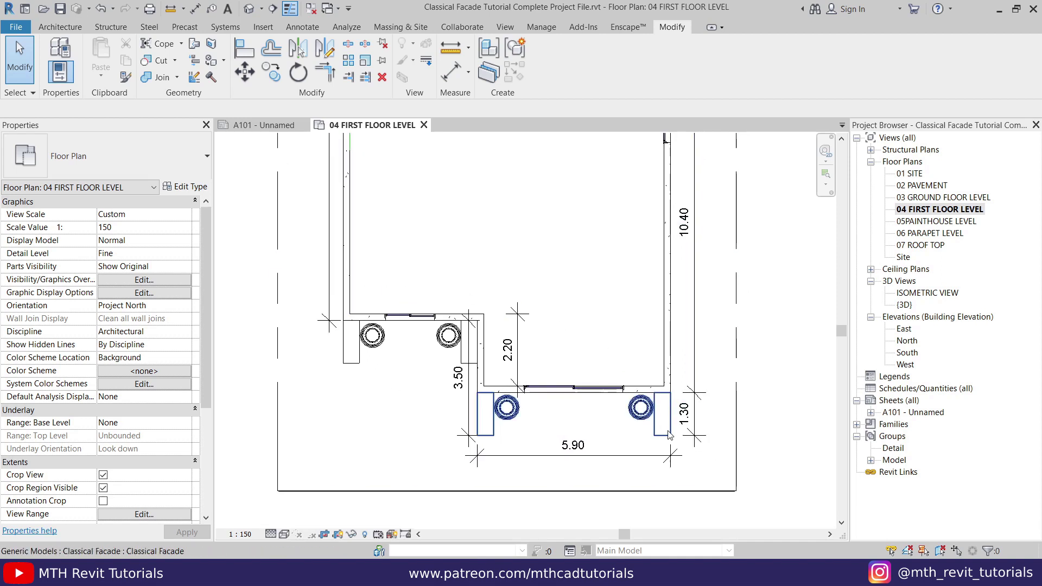
pyautogui.click(506, 30)
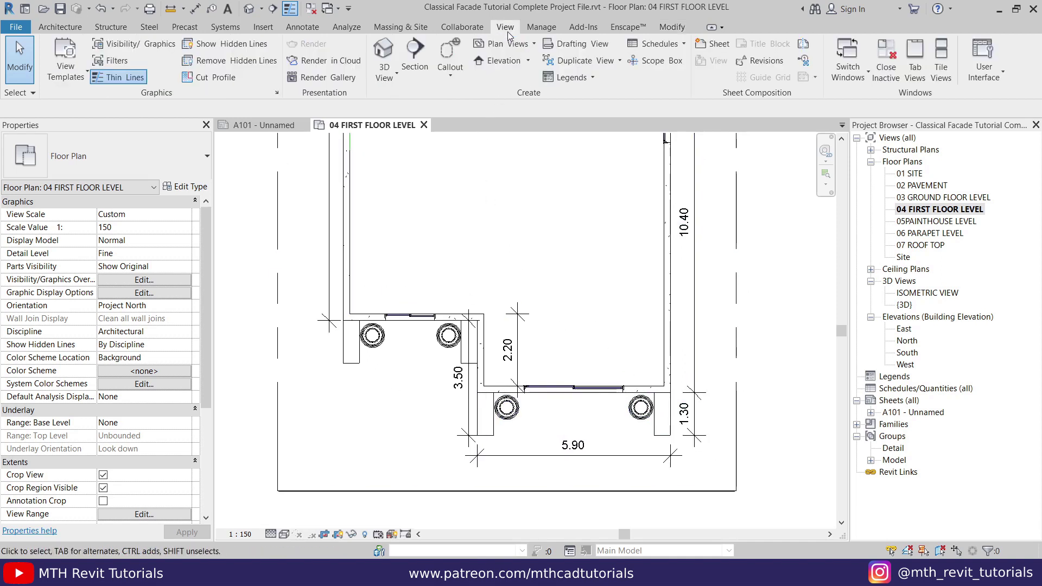
pyautogui.click(451, 58)
pyautogui.click(304, 283)
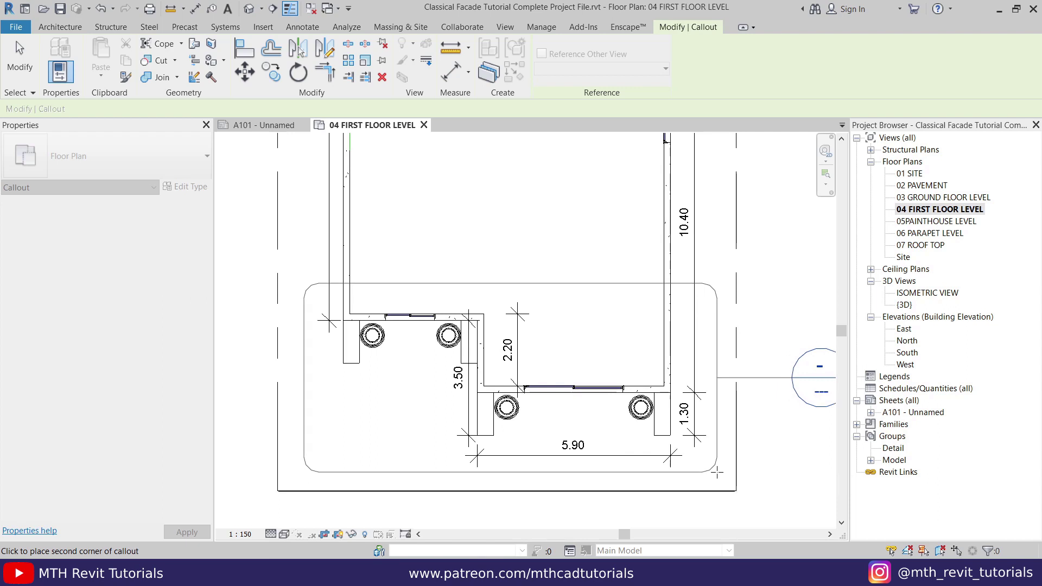
pyautogui.click(716, 472)
pyautogui.scroll(-2, 418, 403)
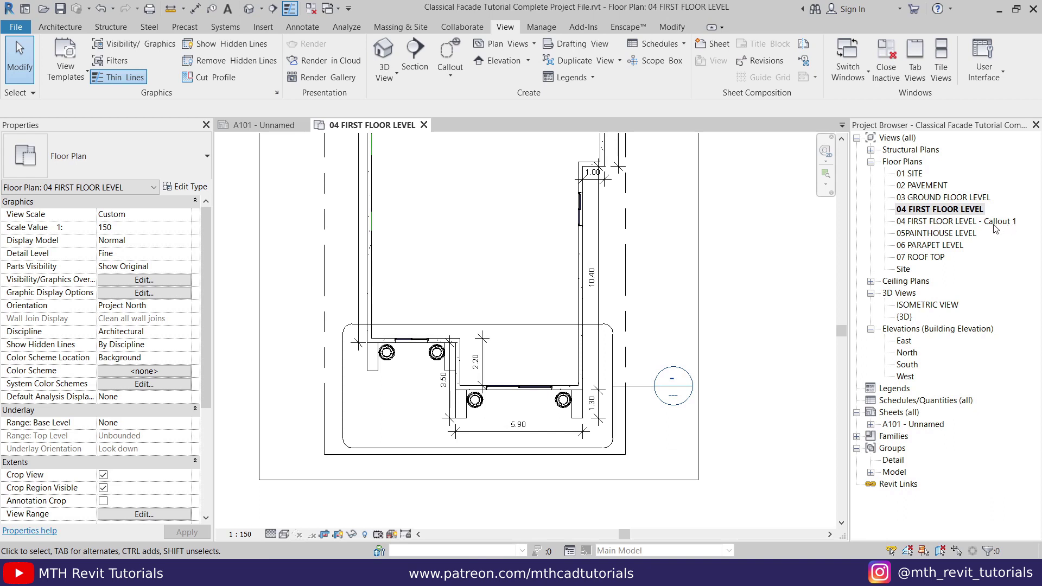
# Rename the new callout floor plan as 04 FACADE DETAILS and open it
pyautogui.click(935, 222)
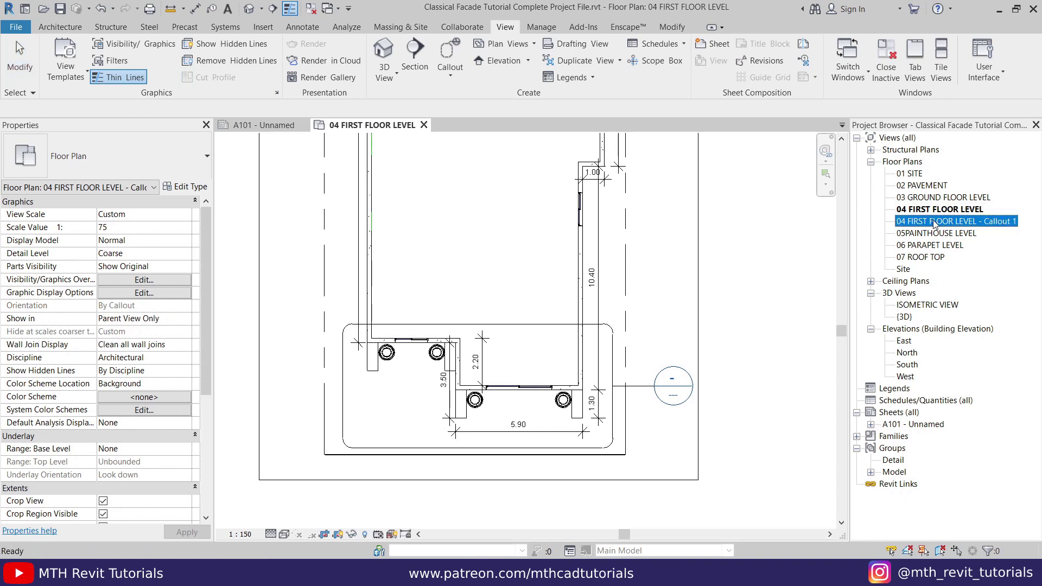
pyautogui.rightClick(934, 222)
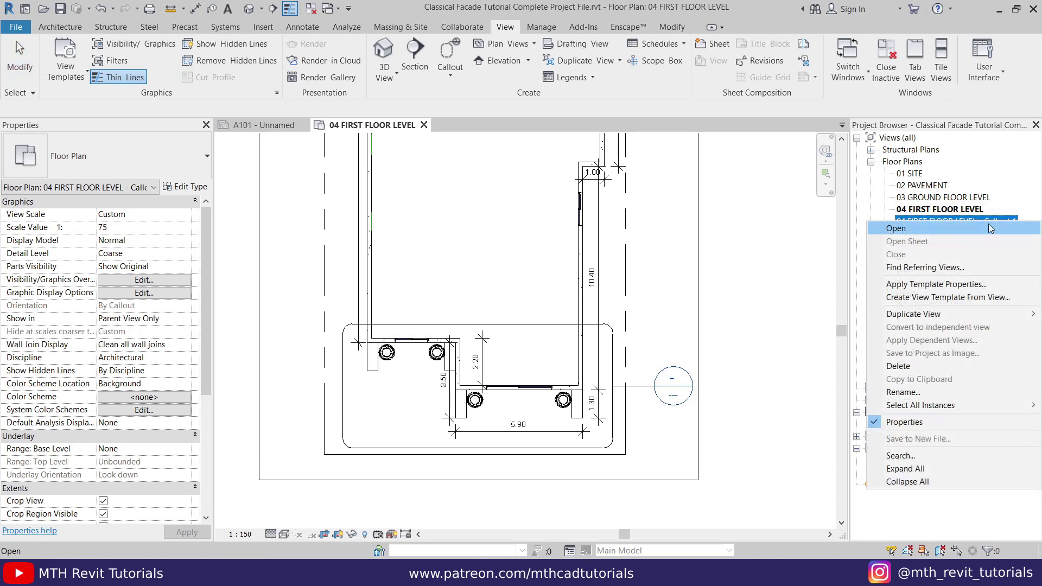
pyautogui.click(926, 390)
pyautogui.write('04 FACADE DETAILS')
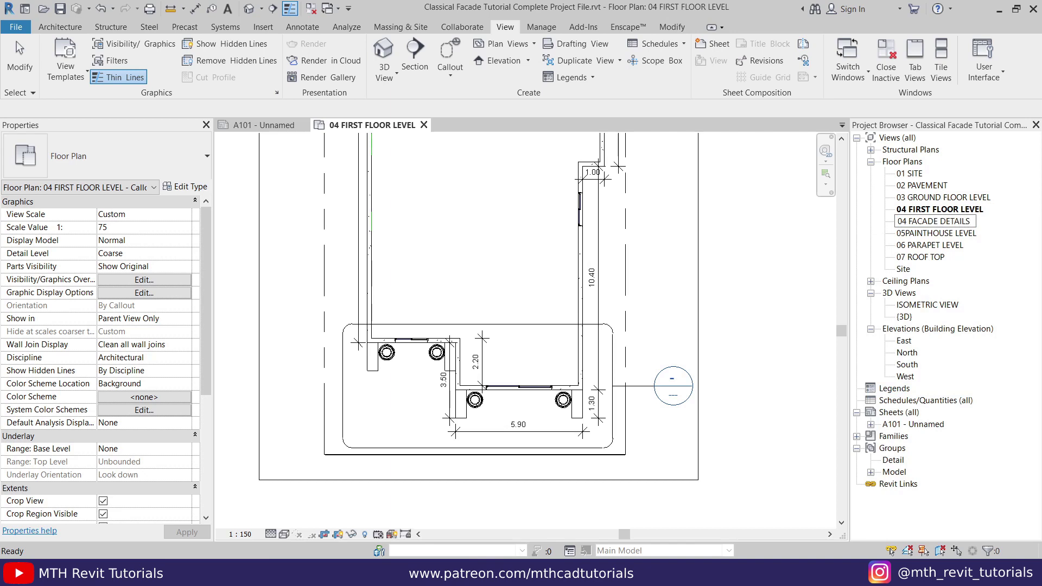
pyautogui.press('Return')
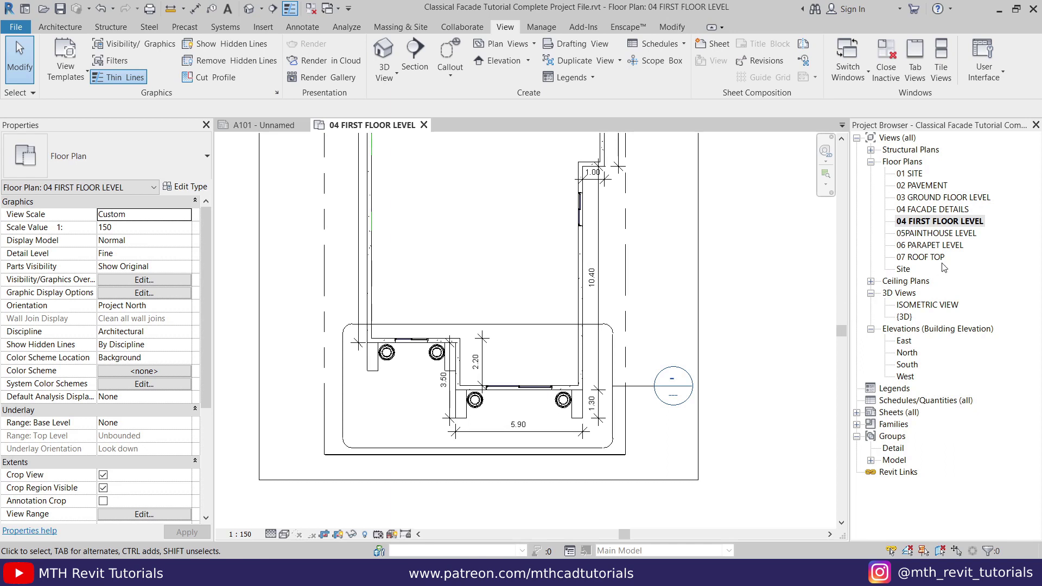
pyautogui.doubleClick(934, 209)
pyautogui.moveTo(644, 320); pyautogui.dragTo(641, 326, button='middle')
pyautogui.scroll(-2, 641, 326)
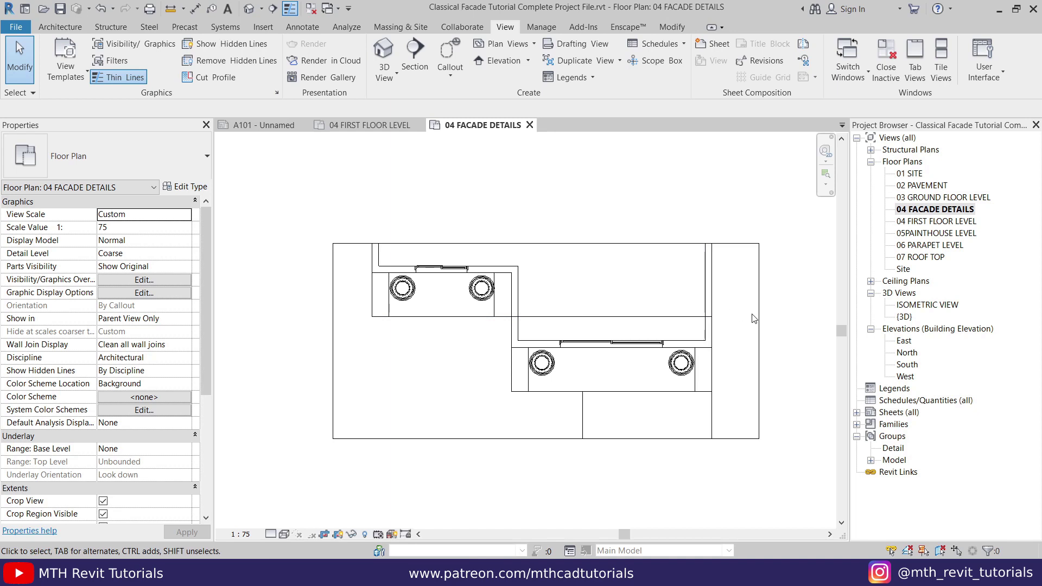
# Create a new sheet using the A3 CADNeeds Metric titleblock
pyautogui.rightClick(901, 415)
pyautogui.click(939, 423)
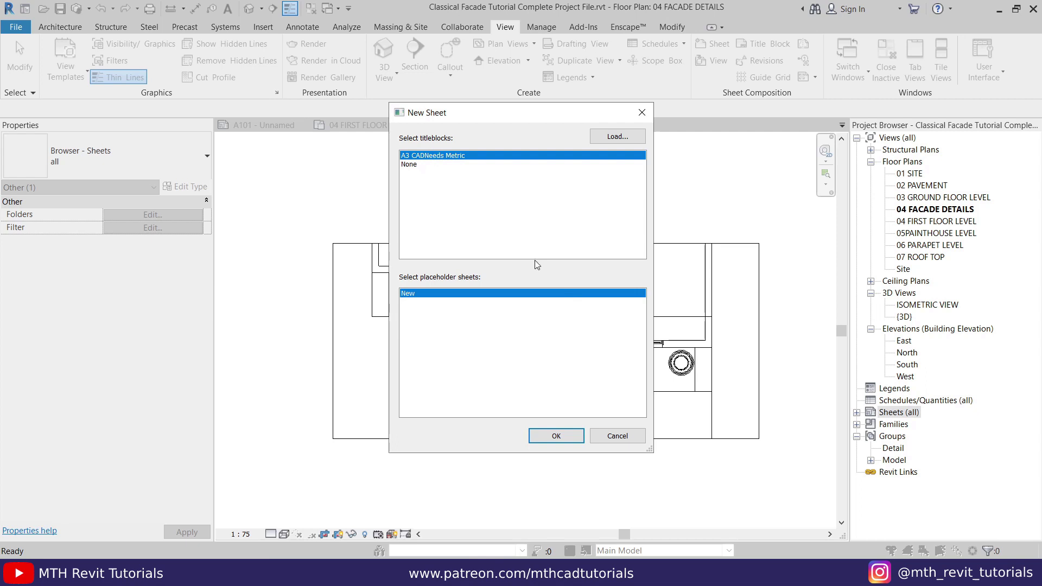
pyautogui.click(559, 436)
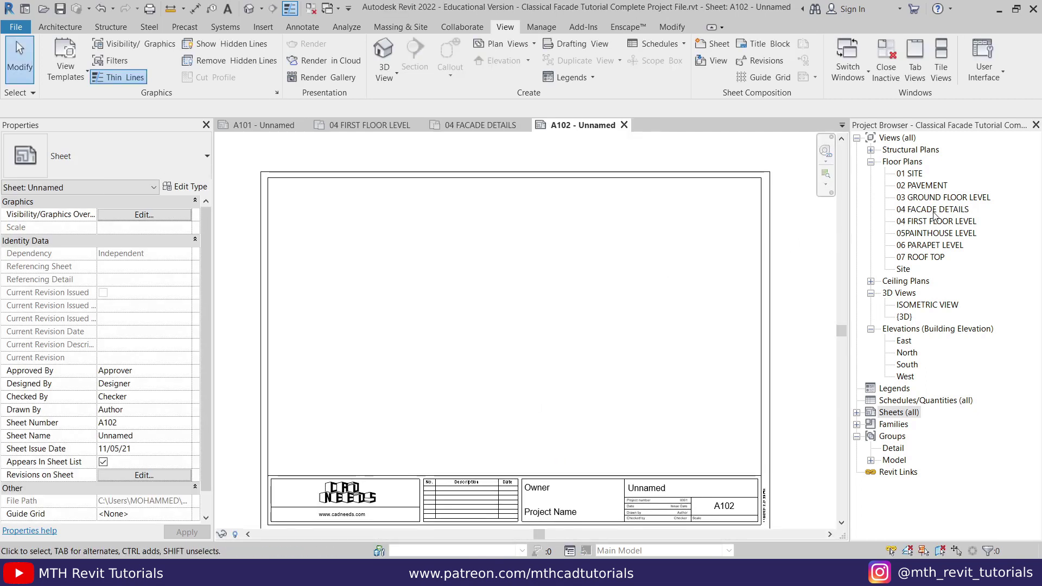
# Place the 04 FACADE DETAILS plan on the upper part of the new sheet
pyautogui.moveTo(938, 214); pyautogui.dragTo(495, 279)
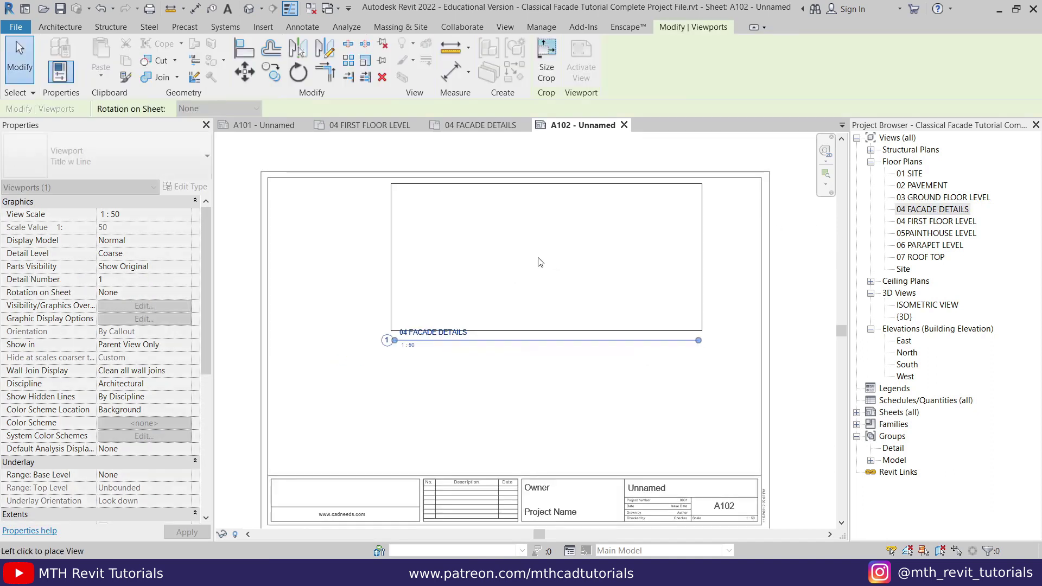
pyautogui.click(510, 265)
pyautogui.moveTo(435, 280); pyautogui.dragTo(505, 246, button='middle')
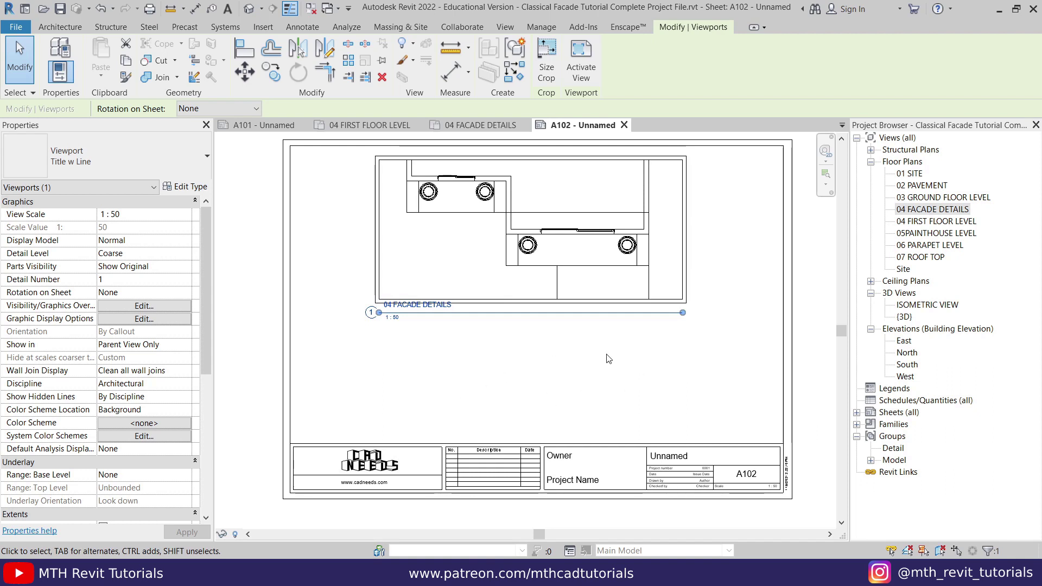
# Activate the 04 FACADE DETAILS viewport on sheet A102 for editing
pyautogui.moveTo(502, 338); pyautogui.dragTo(493, 388, button='middle')
pyautogui.scroll(2, 479, 273)
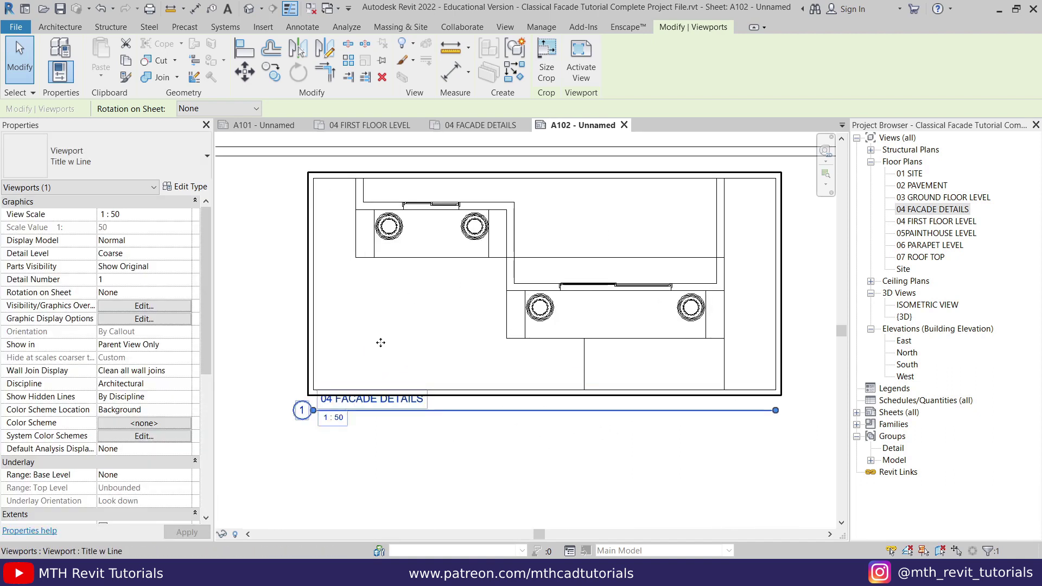
pyautogui.doubleClick(446, 307)
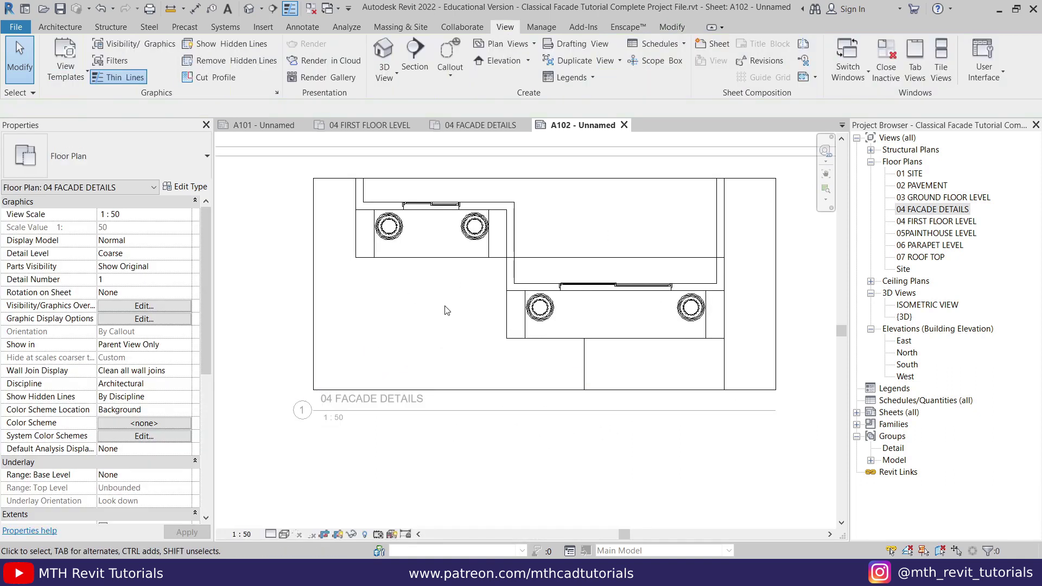
# Set the scale of the activated facade plan to 1:100
pyautogui.click(247, 534)
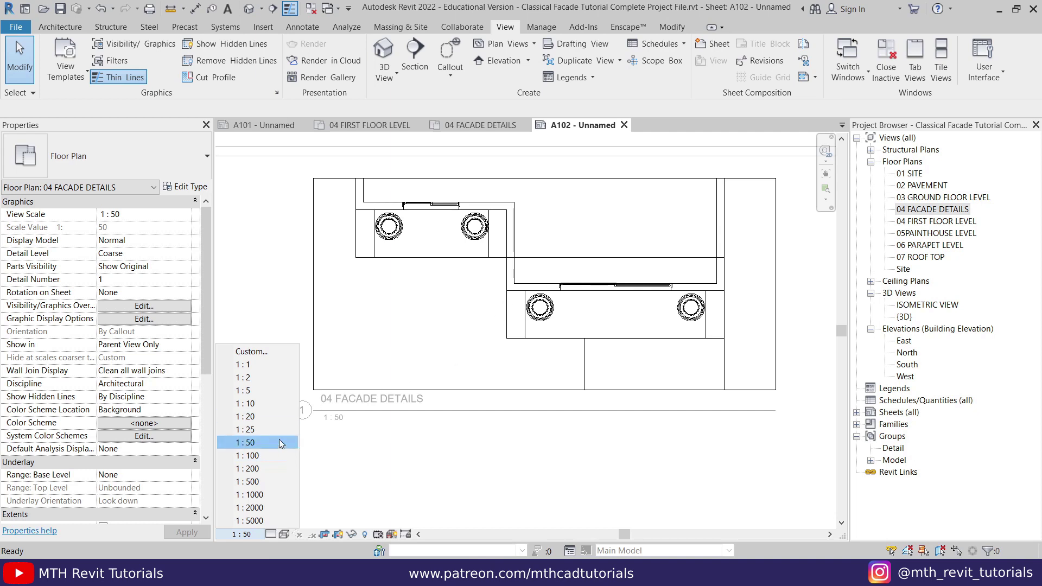
pyautogui.click(247, 456)
pyautogui.scroll(-4, 472, 423)
pyautogui.moveTo(472, 422); pyautogui.dragTo(441, 414, button='middle')
pyautogui.scroll(3, 407, 423)
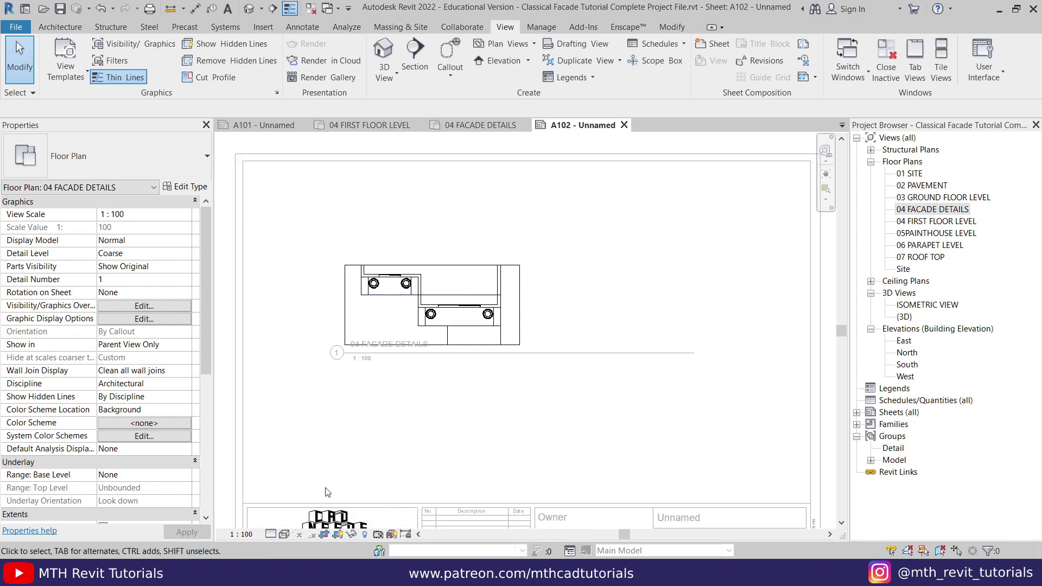
# Set the facade plan's view scale to a custom ratio of 1:75
pyautogui.click(241, 533)
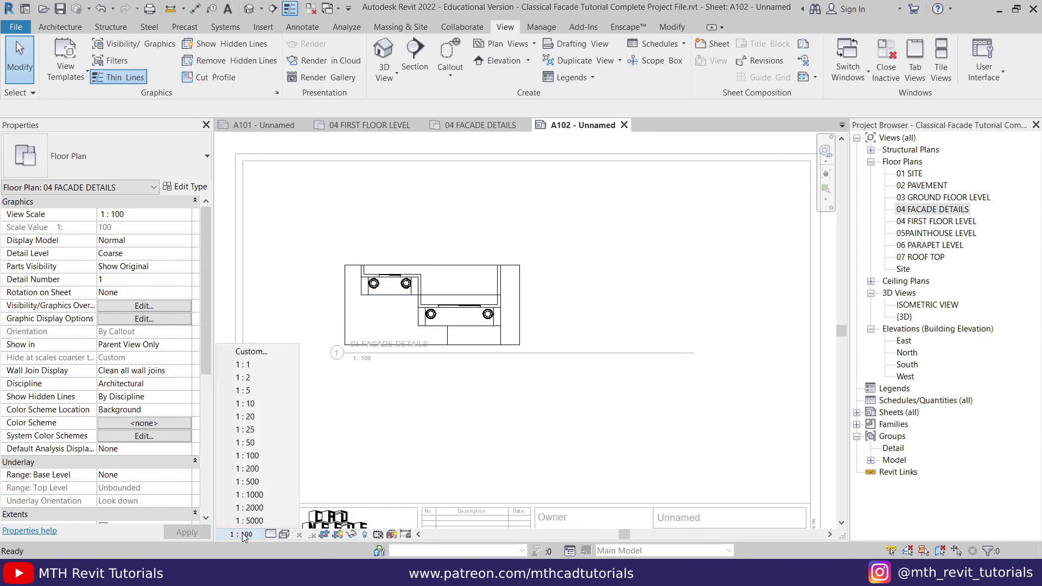
pyautogui.click(252, 351)
pyautogui.press('BackSpace')
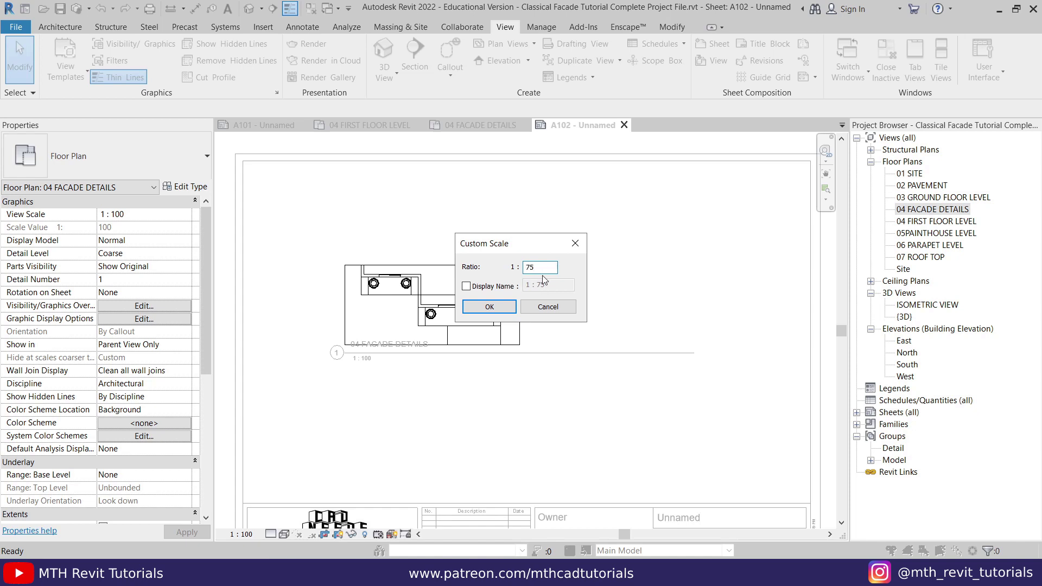
pyautogui.click(480, 308)
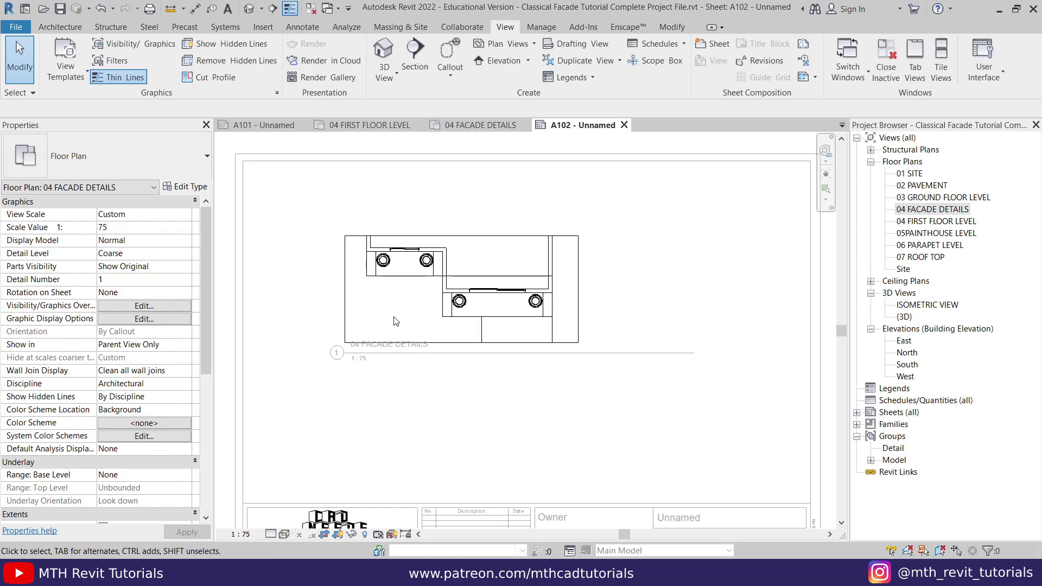
# Deactivate the facade viewport and move it up toward the upper middle of the sheet
pyautogui.doubleClick(499, 422)
pyautogui.moveTo(466, 225); pyautogui.dragTo(533, 161)
pyautogui.click(496, 324)
# Shorten the 04 FACADE DETAILS title line so it ends just past the title text
pyautogui.scroll(2, 502, 270)
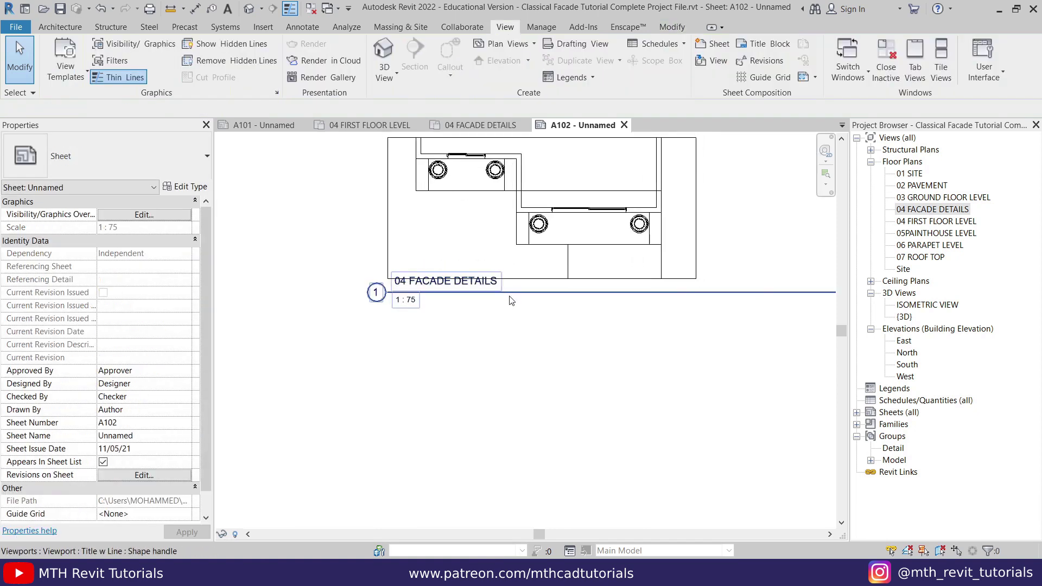
pyautogui.moveTo(606, 313); pyautogui.dragTo(588, 360, button='middle')
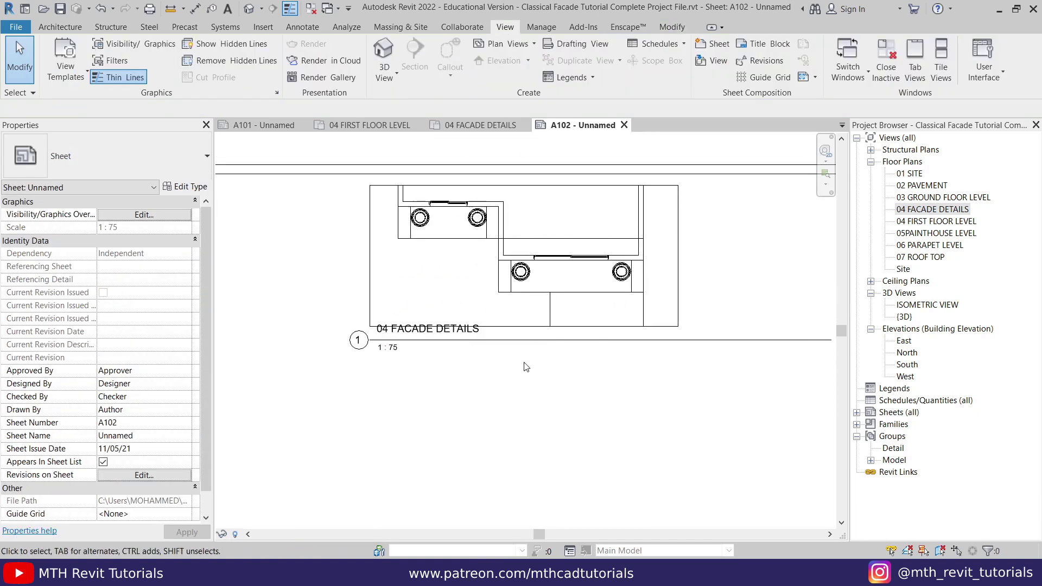
pyautogui.click(575, 273)
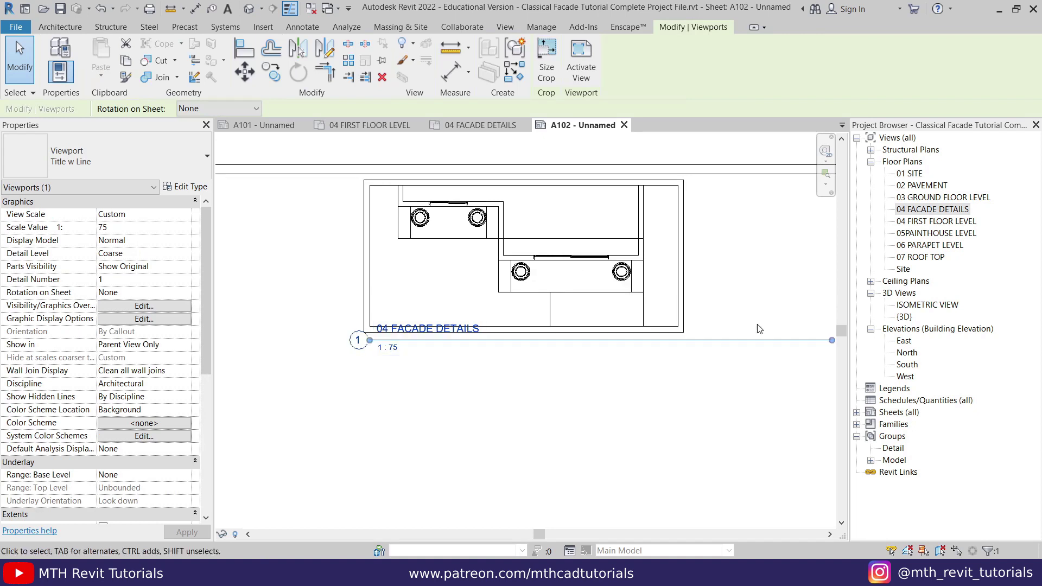
pyautogui.moveTo(834, 349); pyautogui.dragTo(494, 350)
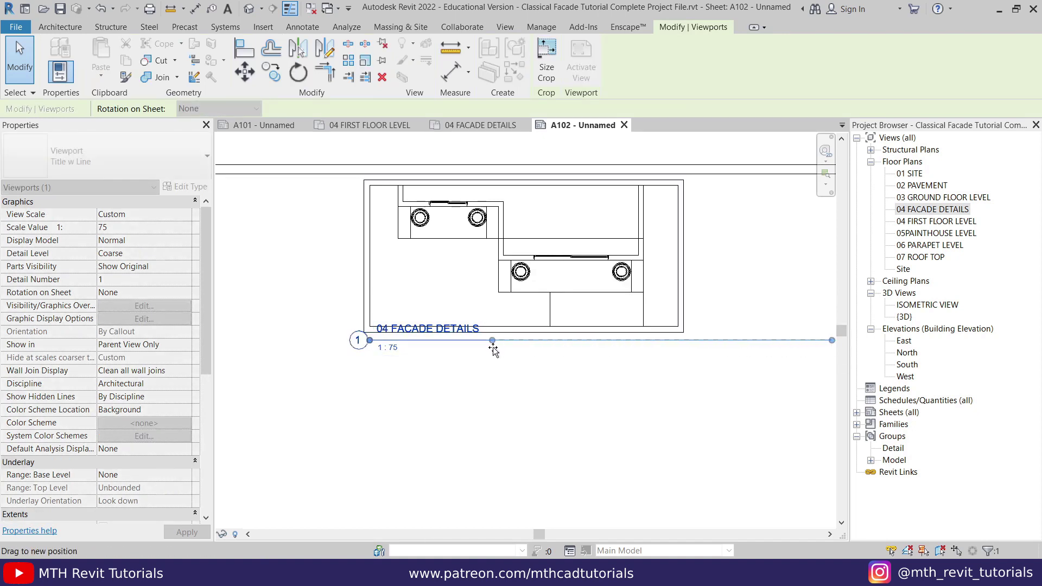
pyautogui.click(424, 391)
# Move the 04 FACADE DETAILS view title down so its text clears the viewport's lower edge
pyautogui.scroll(2, 376, 335)
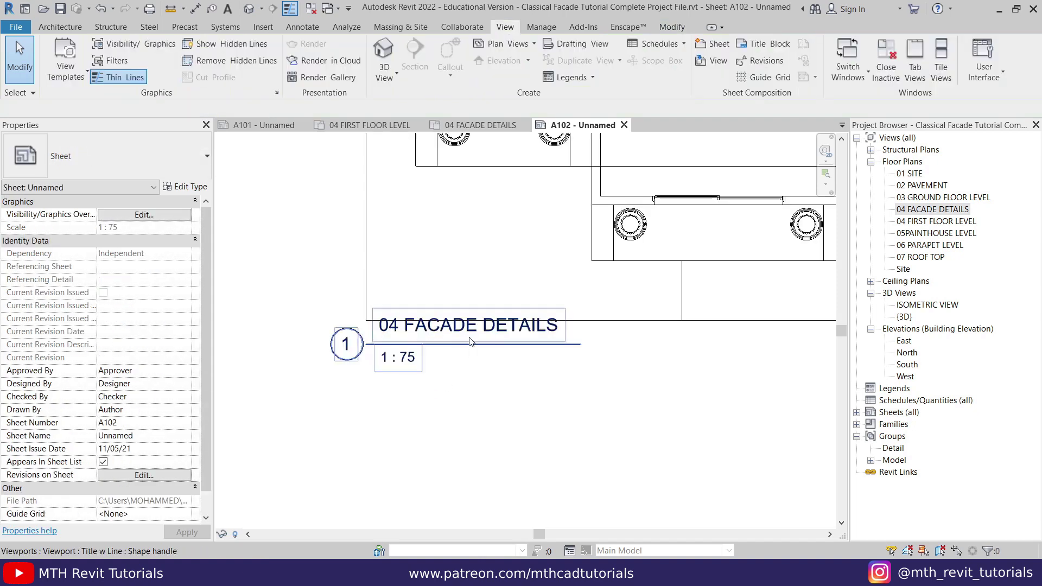
pyautogui.moveTo(483, 349); pyautogui.dragTo(489, 369)
pyautogui.press('Escape')
pyautogui.scroll(-4, 530, 356)
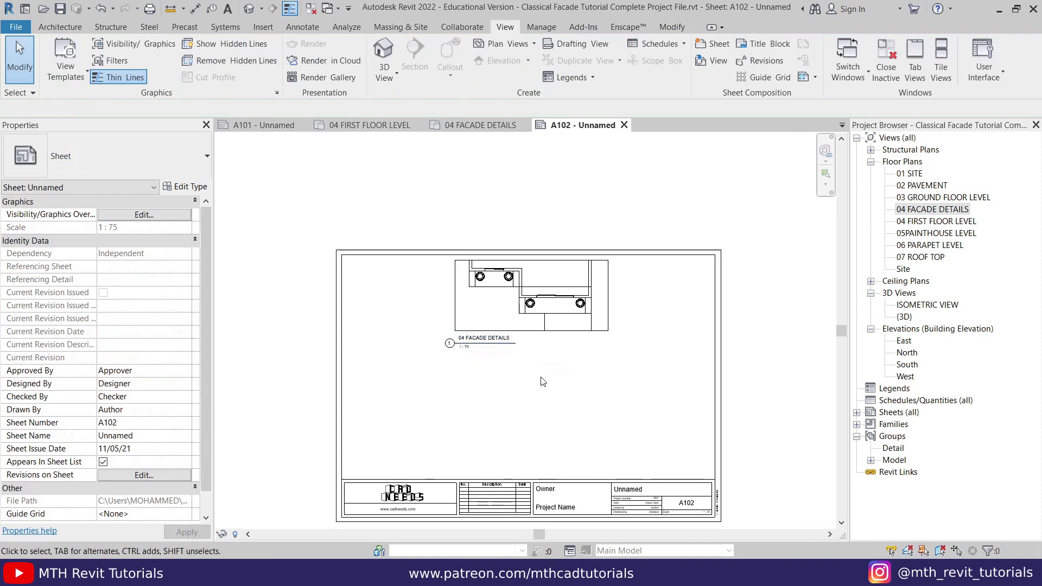
# Open the 04 FACADE DETAILS plan and add an aligned dimension for the smaller facade's depth, placed outside its left edge
pyautogui.scroll(3, 516, 321)
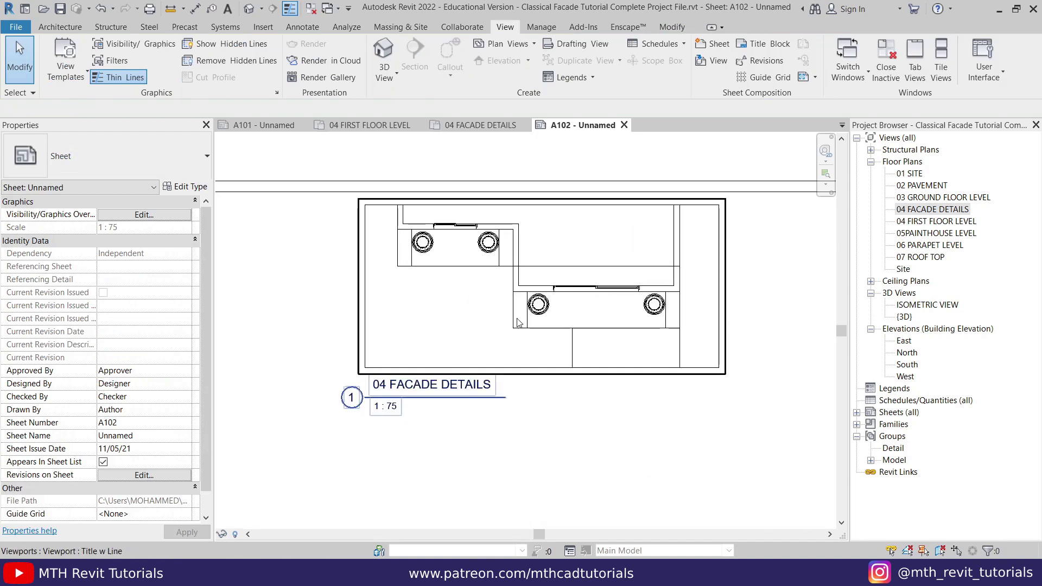
pyautogui.doubleClick(934, 210)
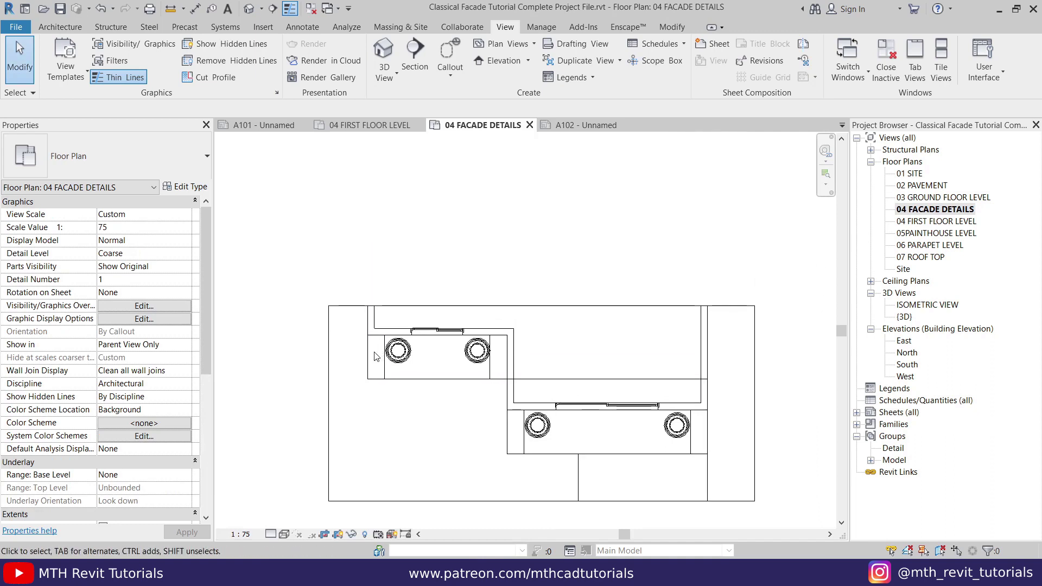
pyautogui.scroll(2, 375, 356)
pyautogui.click(300, 28)
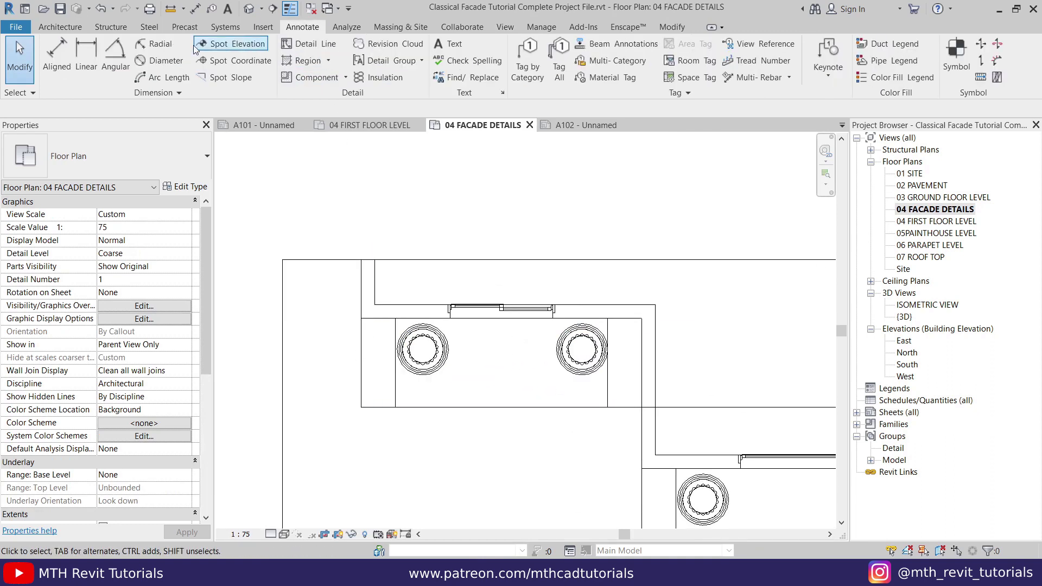
pyautogui.click(57, 54)
pyautogui.scroll(2, 391, 415)
pyautogui.scroll(1, 361, 266)
pyautogui.click(409, 287)
pyautogui.click(414, 443)
pyautogui.click(320, 475)
pyautogui.click(362, 304)
pyautogui.click(421, 321)
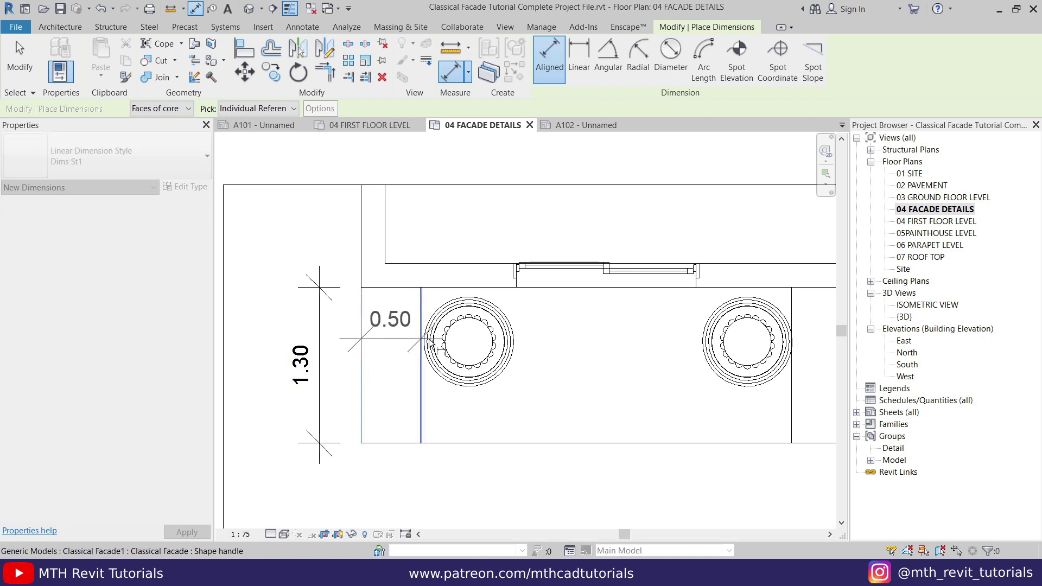
pyautogui.scroll(2, 471, 344)
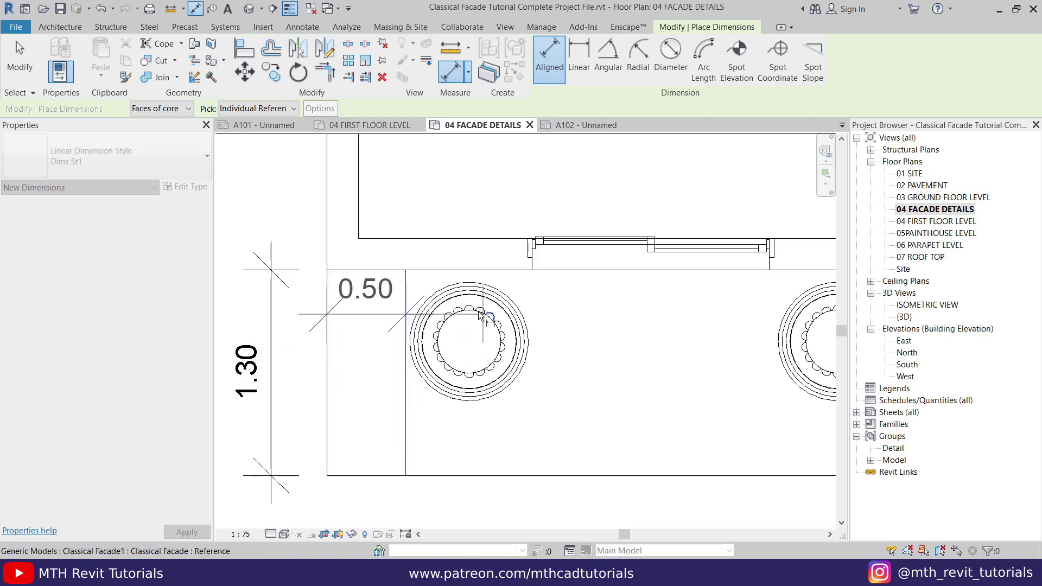
pyautogui.scroll(1, 473, 333)
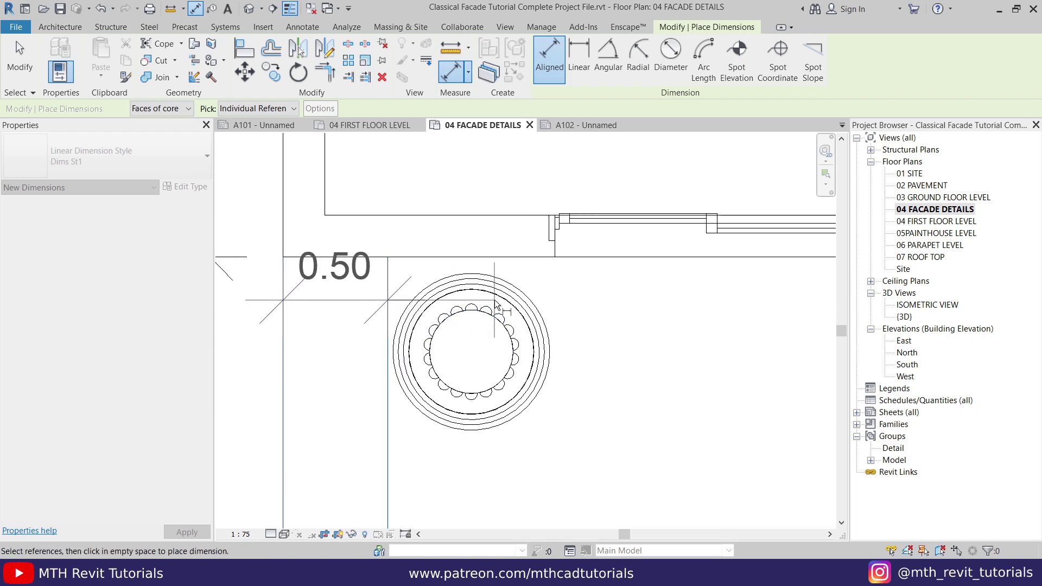
pyautogui.scroll(2, 496, 326)
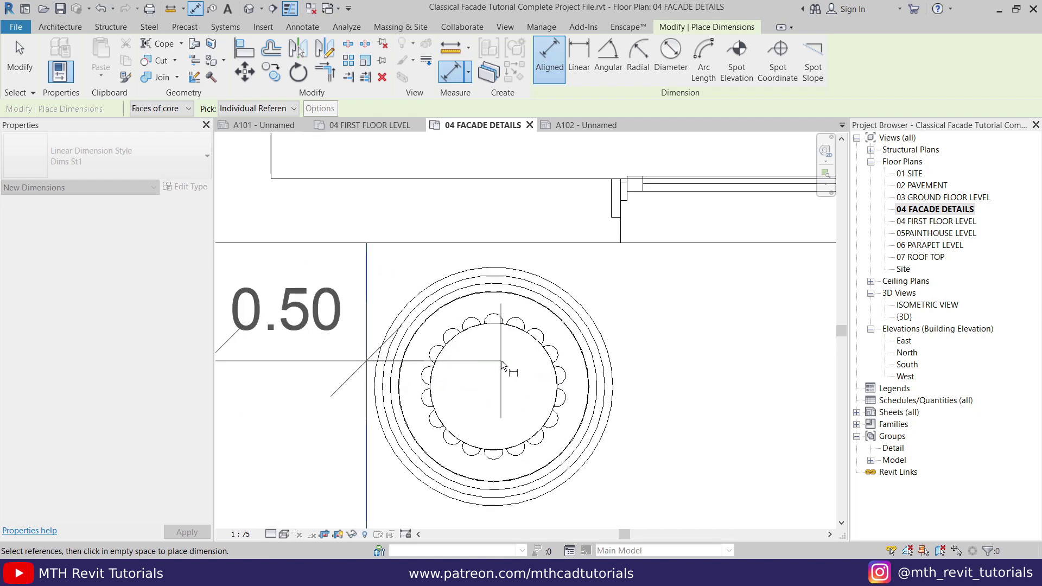
pyautogui.press('Escape')
pyautogui.press('Escape')
pyautogui.scroll(-2, 477, 359)
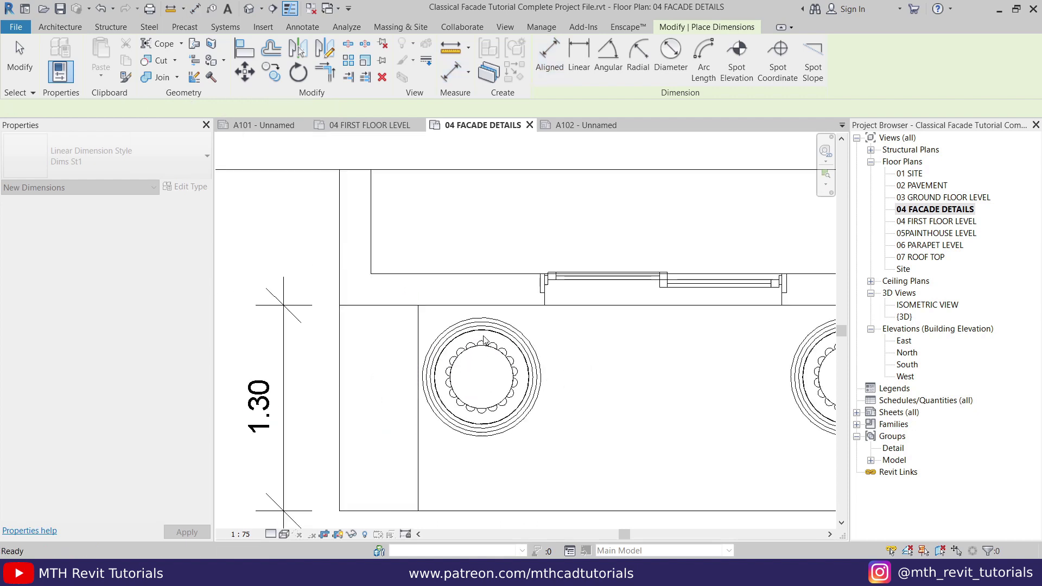
# Open the smaller classical facade's generic model containing the fluted column for in-place editing
pyautogui.scroll(7, 481, 350)
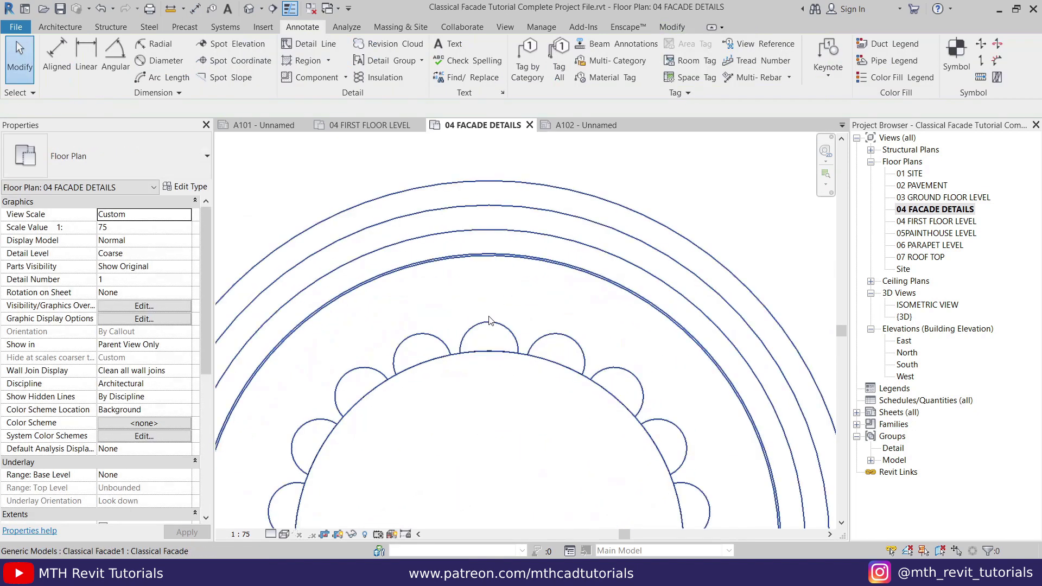
pyautogui.scroll(-3, 490, 327)
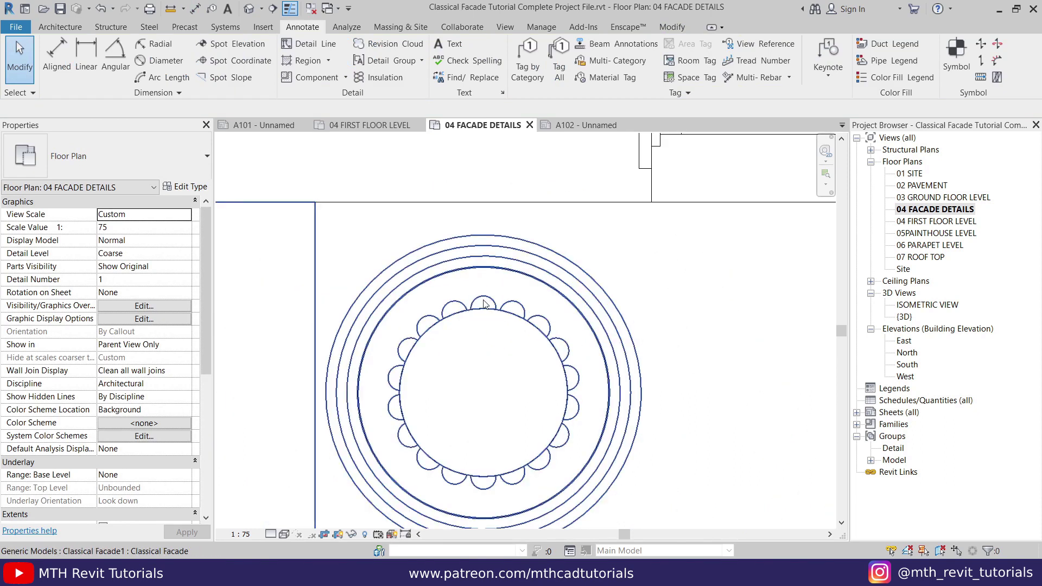
pyautogui.click(487, 272)
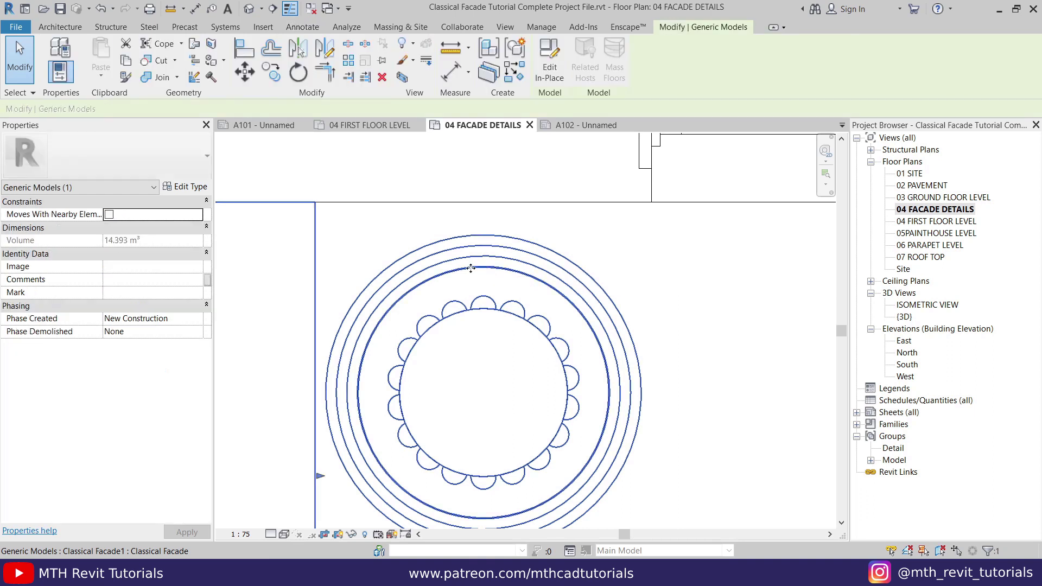
pyautogui.click(542, 81)
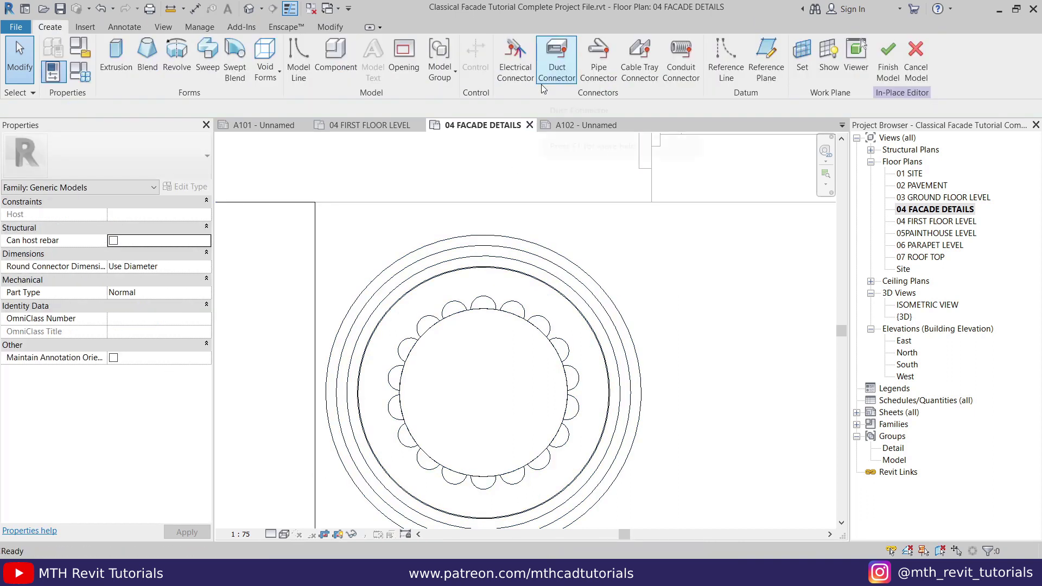
# Draw a very short vertical model line at the top quadrant of the left column's outer shaft circle as a dimension reference
pyautogui.click(304, 80)
pyautogui.scroll(5, 477, 284)
pyautogui.scroll(8, 506, 305)
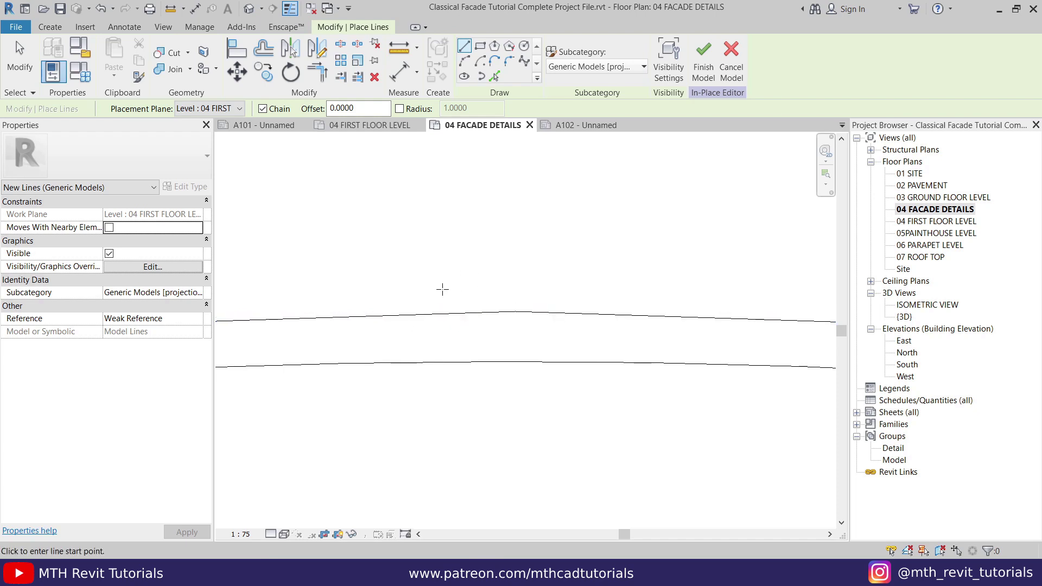
pyautogui.scroll(-3, 500, 311)
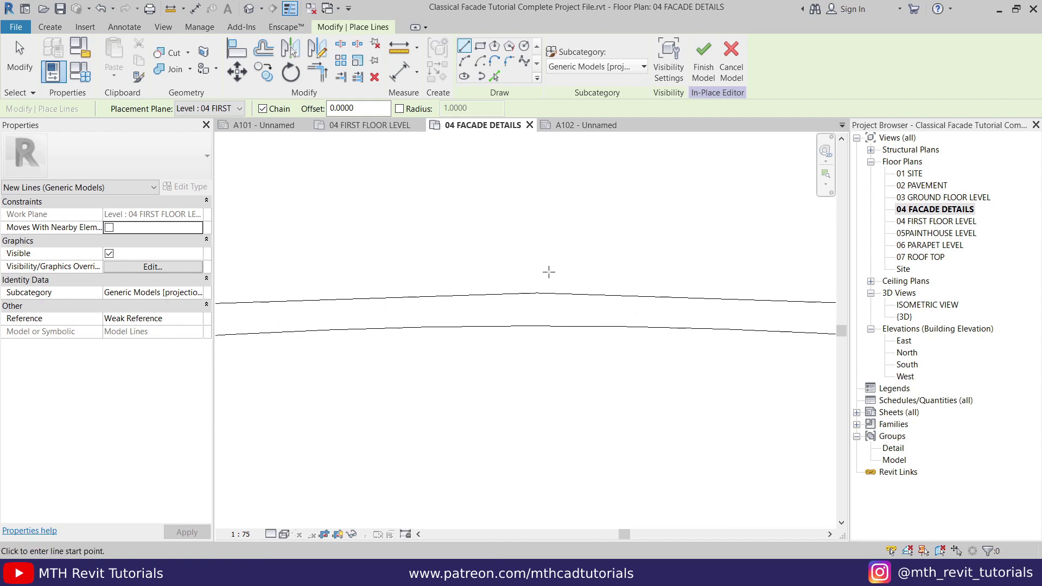
pyautogui.click(537, 293)
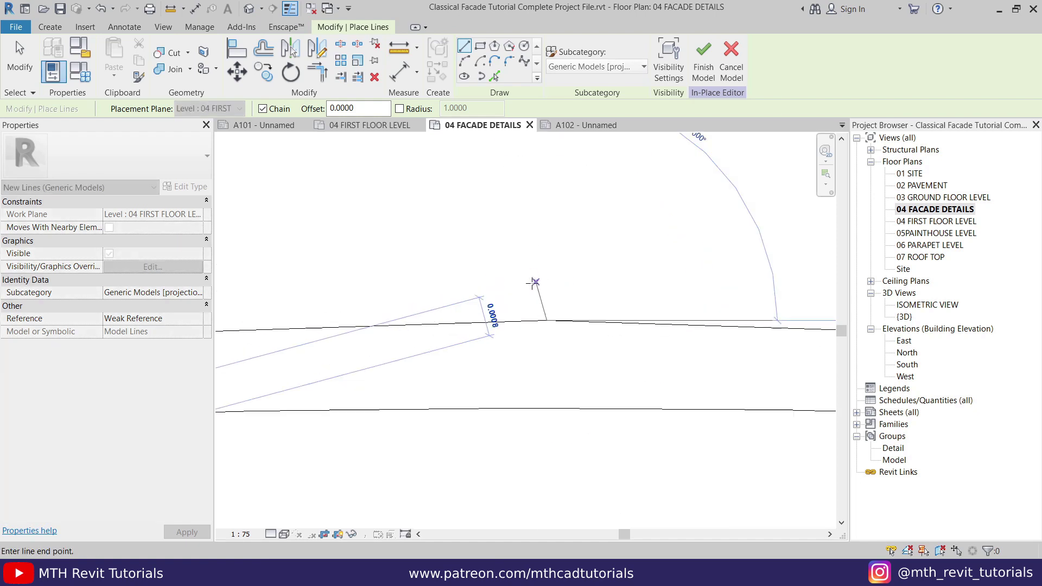
pyautogui.scroll(-2, 563, 263)
pyautogui.click(567, 234)
pyautogui.rightClick(593, 236)
pyautogui.click(609, 246)
pyautogui.scroll(-8, 497, 313)
pyautogui.scroll(-8, 481, 340)
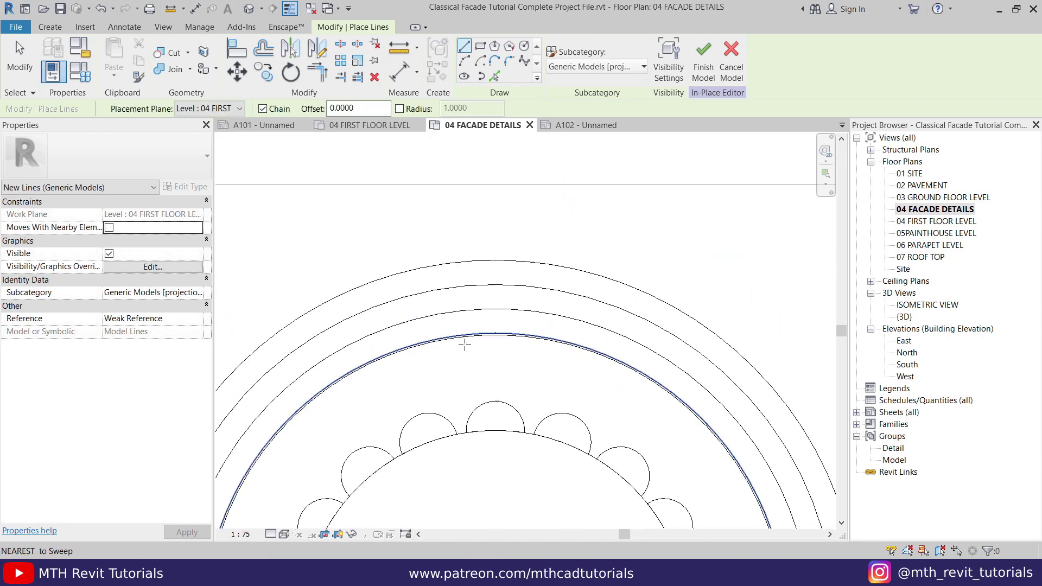
pyautogui.scroll(3, 473, 362)
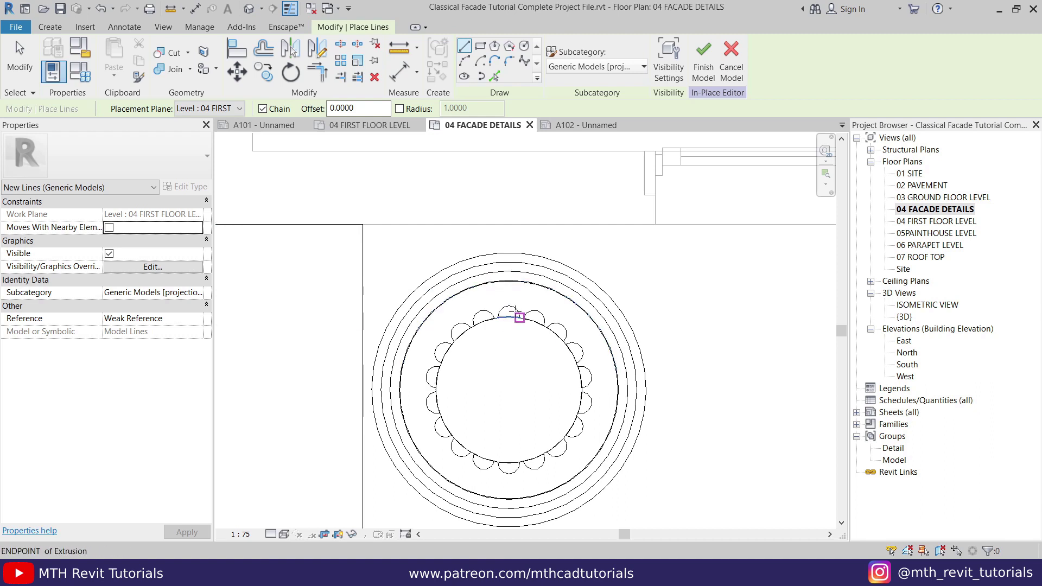
pyautogui.press('Escape')
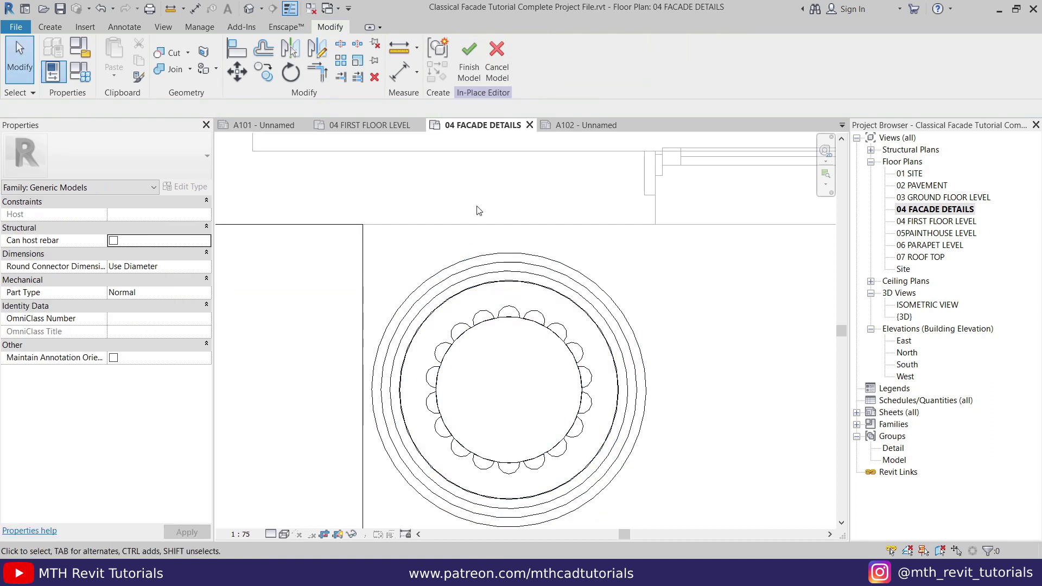
# Draw a very short horizontal model line at the right quadrant of the left column's inner circle, between two flutes
pyautogui.scroll(-2, 507, 303)
pyautogui.moveTo(513, 289); pyautogui.dragTo(437, 311, button='middle')
pyautogui.scroll(-1, 437, 311)
pyautogui.scroll(-2, 743, 367)
pyautogui.scroll(14, 512, 353)
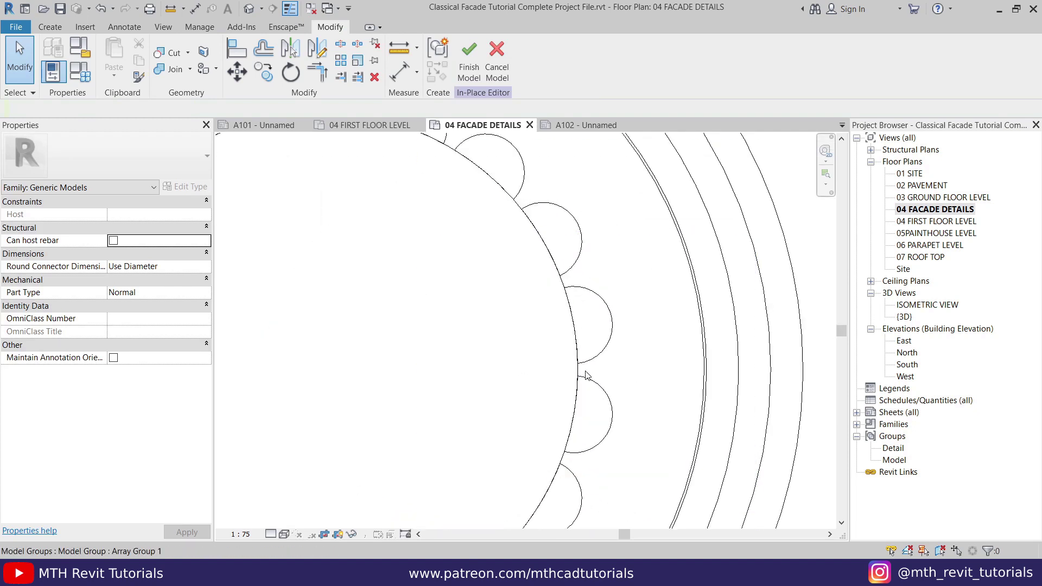
pyautogui.scroll(-4, 589, 377)
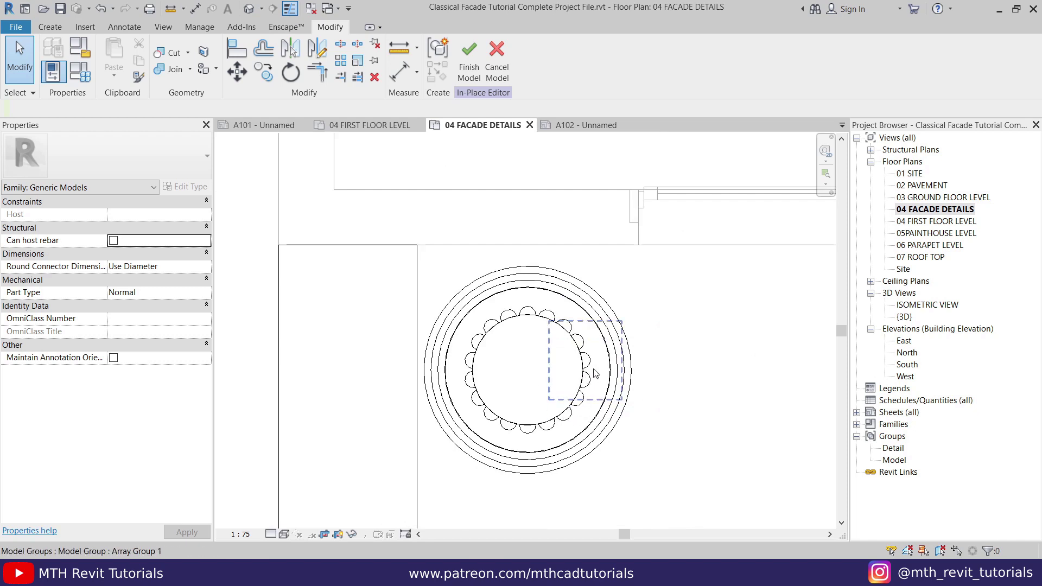
pyautogui.scroll(6, 597, 369)
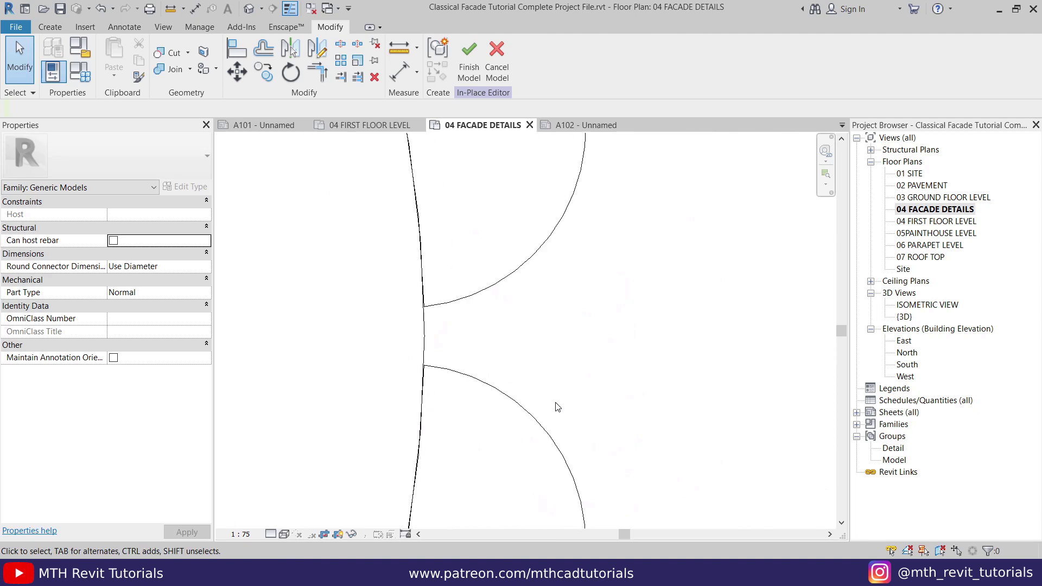
pyautogui.click(50, 27)
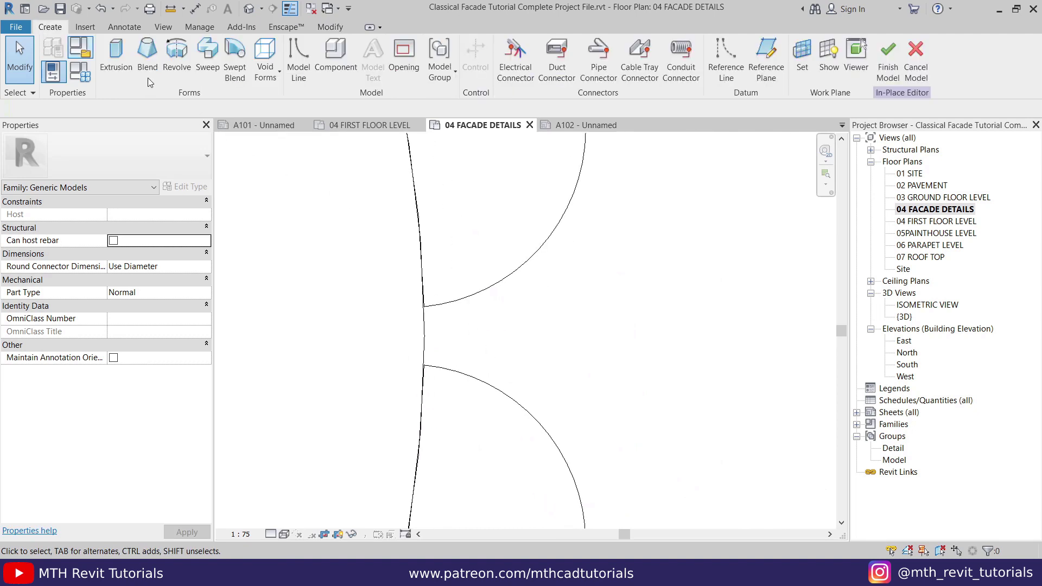
pyautogui.scroll(2, 518, 423)
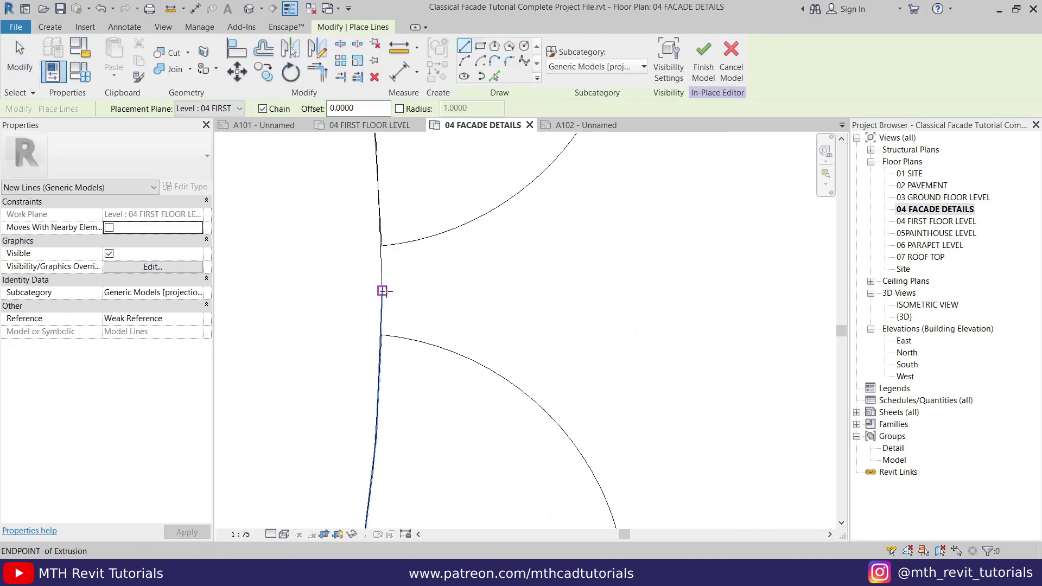
pyautogui.click(382, 291)
pyautogui.scroll(3, 383, 291)
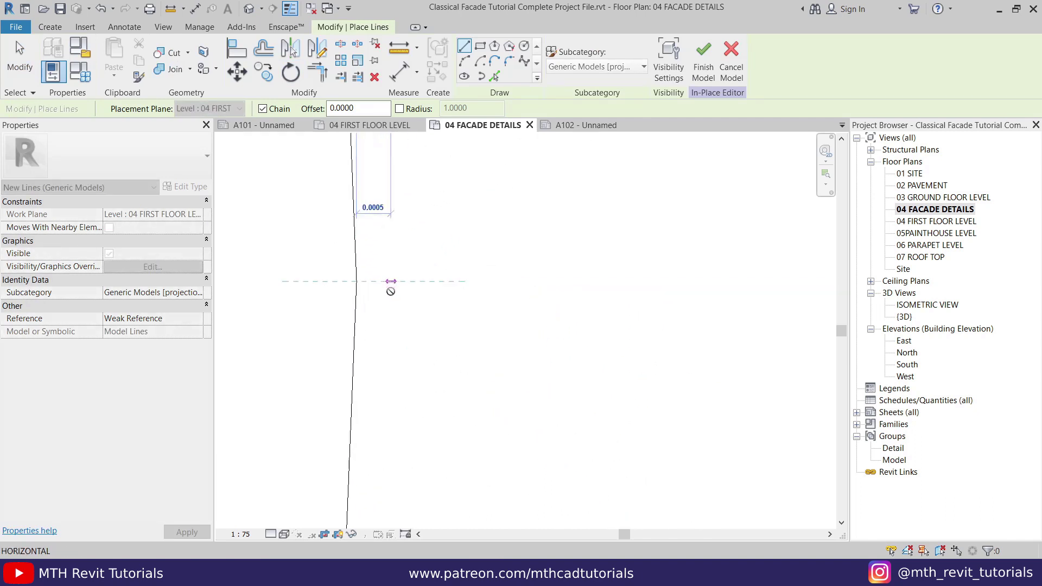
pyautogui.click(430, 280)
pyautogui.rightClick(538, 182)
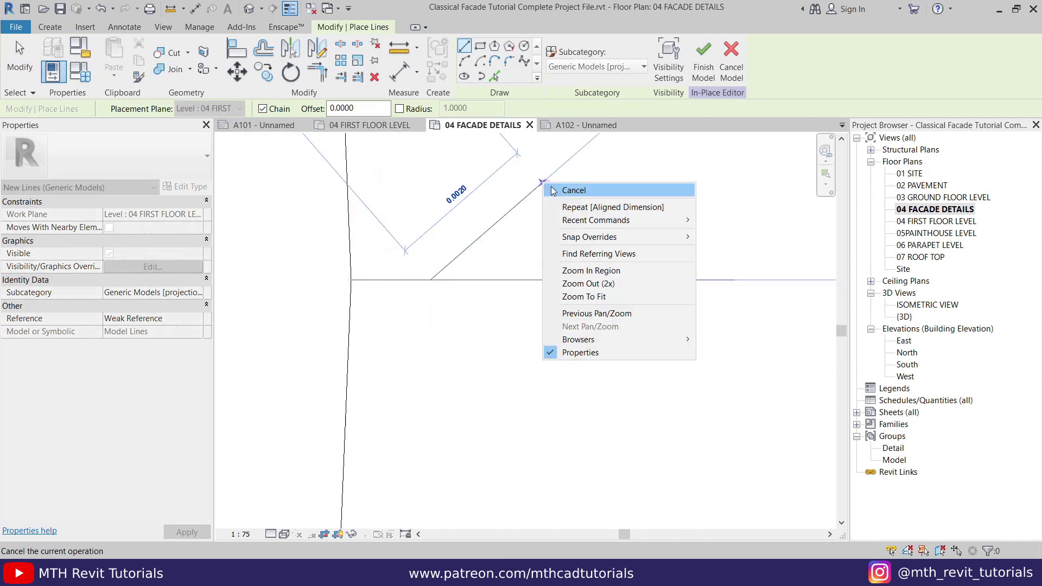
pyautogui.click(551, 188)
# Select both short reference lines and copy them with Multiple onto the wider facade's left column, using the shaft circle's right quadrant as base point
pyautogui.scroll(-3, 540, 293)
pyautogui.scroll(3, 489, 302)
pyautogui.moveTo(404, 268); pyautogui.dragTo(538, 344)
pyautogui.scroll(-5, 537, 345)
pyautogui.scroll(4, 610, 386)
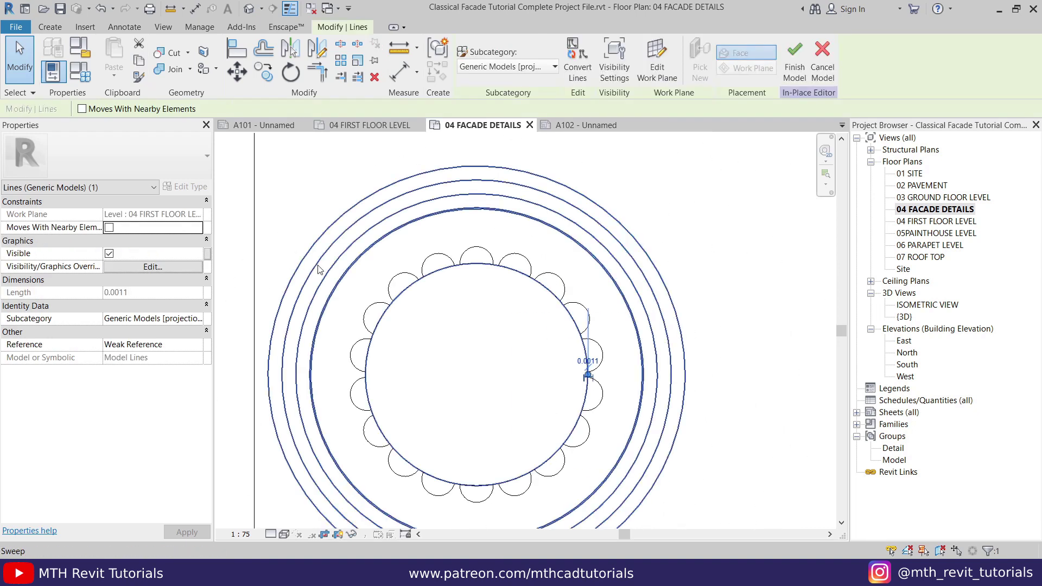
pyautogui.moveTo(480, 303); pyautogui.dragTo(534, 157)
pyautogui.scroll(-3, 534, 158)
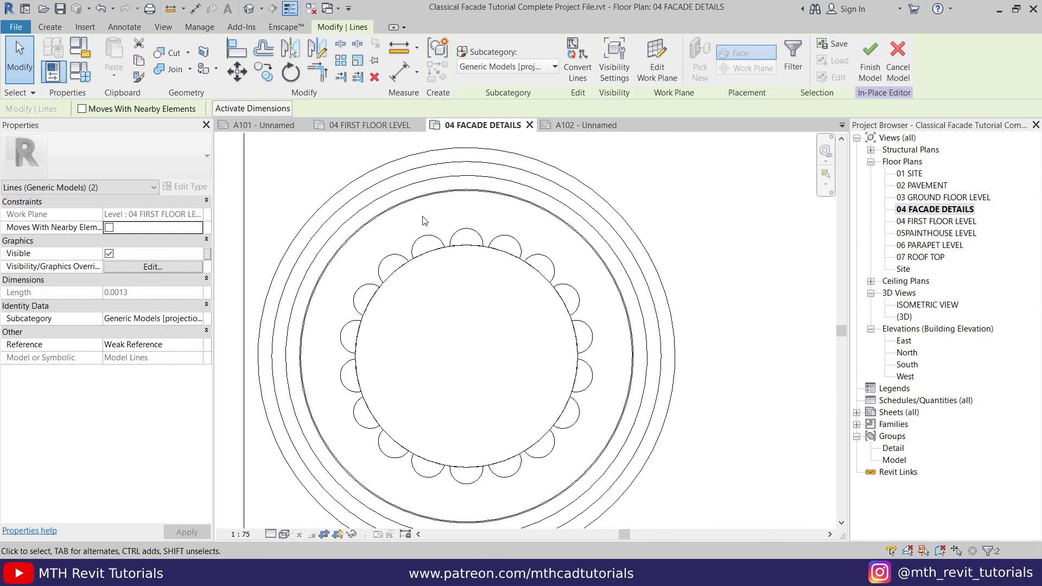
pyautogui.click(272, 80)
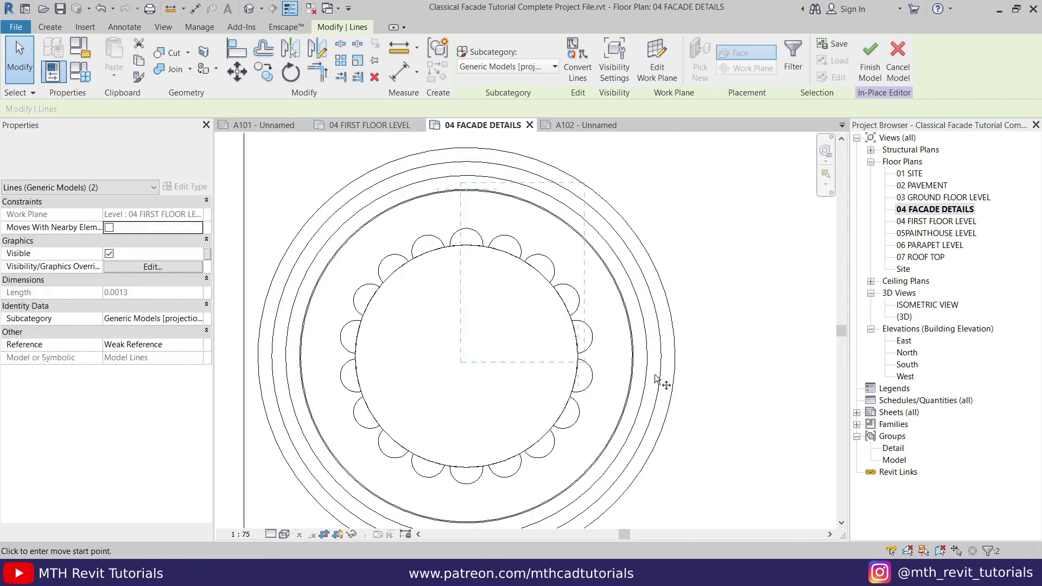
pyautogui.click(633, 357)
pyautogui.scroll(-3, 495, 321)
pyautogui.scroll(3, 504, 326)
pyautogui.scroll(3, 551, 329)
pyautogui.scroll(-5, 521, 286)
pyautogui.scroll(5, 580, 393)
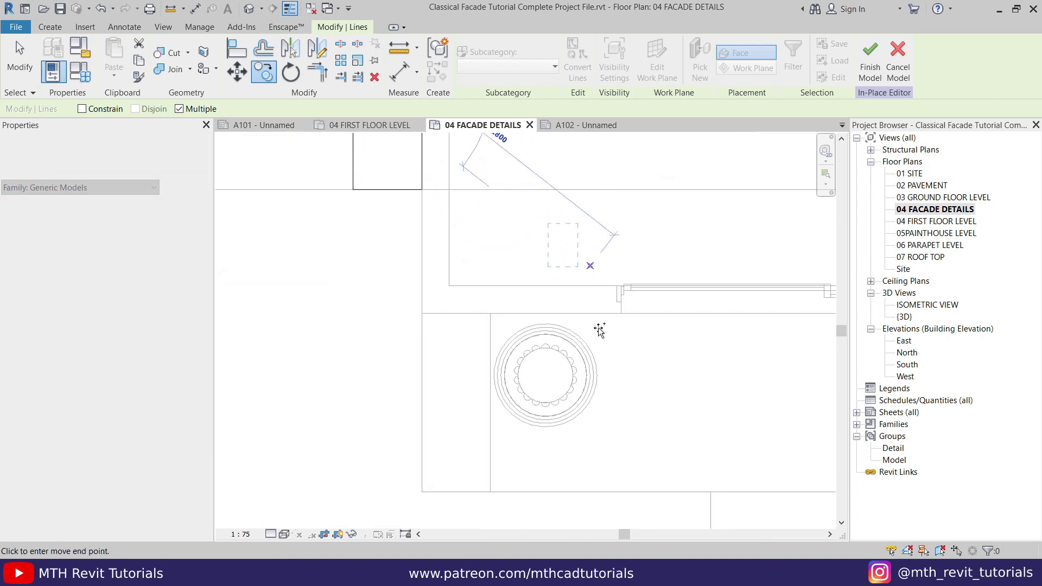
pyautogui.click(593, 362)
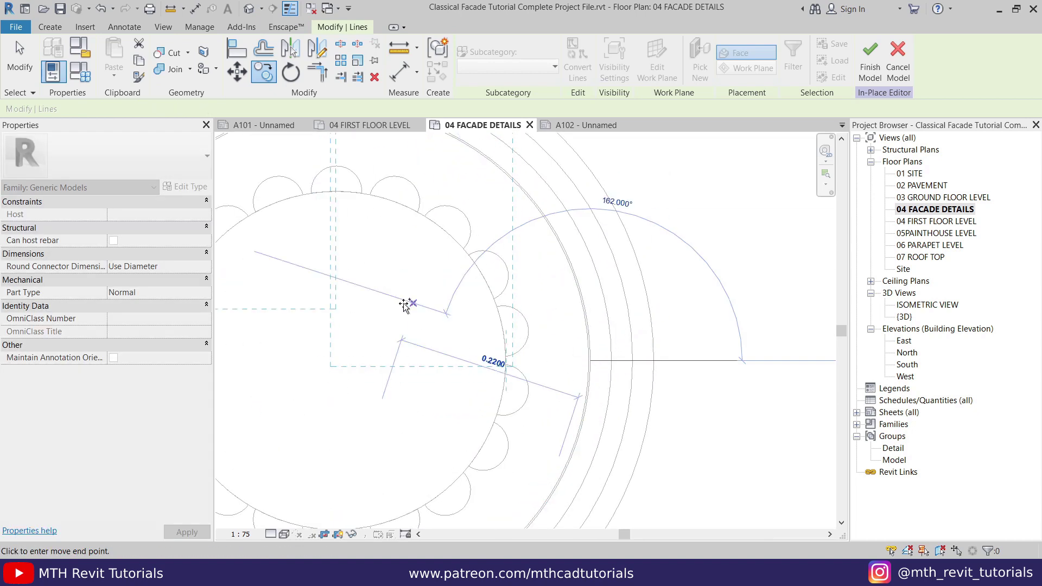
# Place another copy of the reference lines on the wider facade's right column and finish the in-place model
pyautogui.scroll(-5, 413, 304)
pyautogui.moveTo(754, 366); pyautogui.dragTo(326, 301, button='middle')
pyautogui.moveTo(724, 271); pyautogui.dragTo(589, 285, button='middle')
pyautogui.scroll(2, 589, 285)
pyautogui.scroll(3, 628, 239)
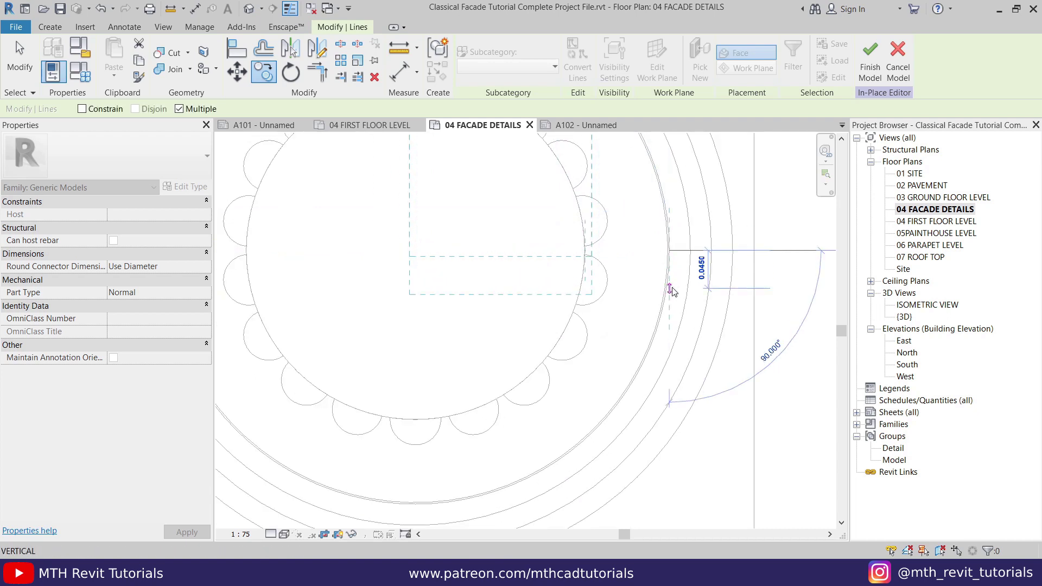
pyautogui.click(674, 273)
pyautogui.press('Escape')
pyautogui.scroll(-6, 677, 351)
pyautogui.scroll(-5, 360, 303)
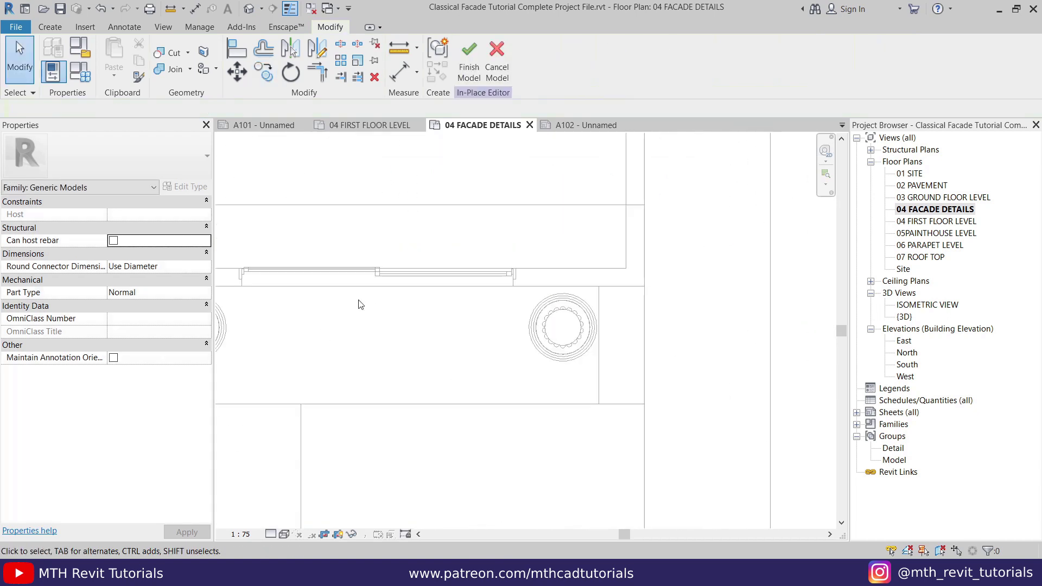
pyautogui.click(470, 76)
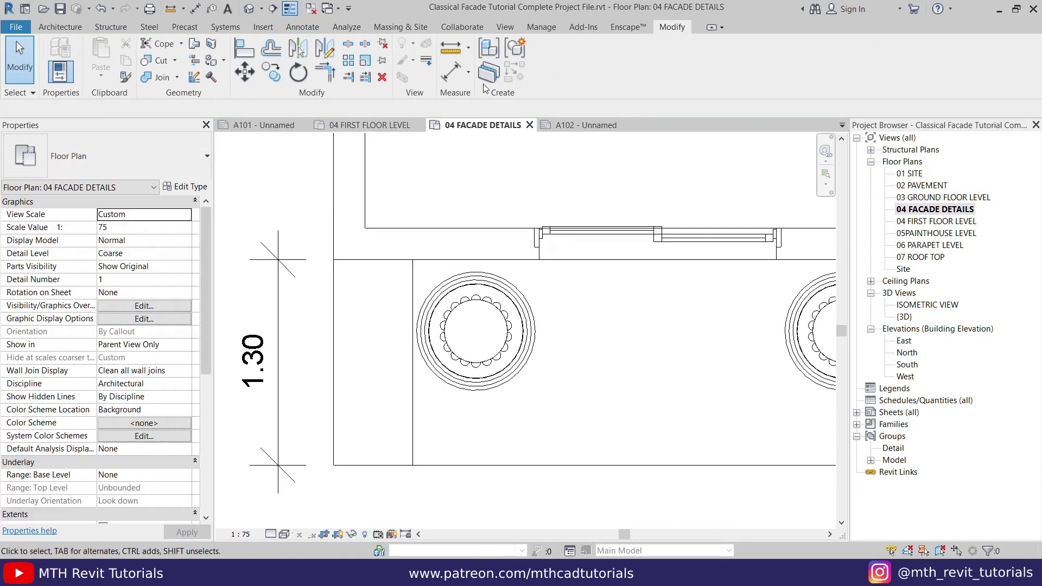
# Place an aligned dimension chain across the narrow facade's front, through its outer edges, inner edge lines and both columns' short vertical reference lines
pyautogui.click(450, 76)
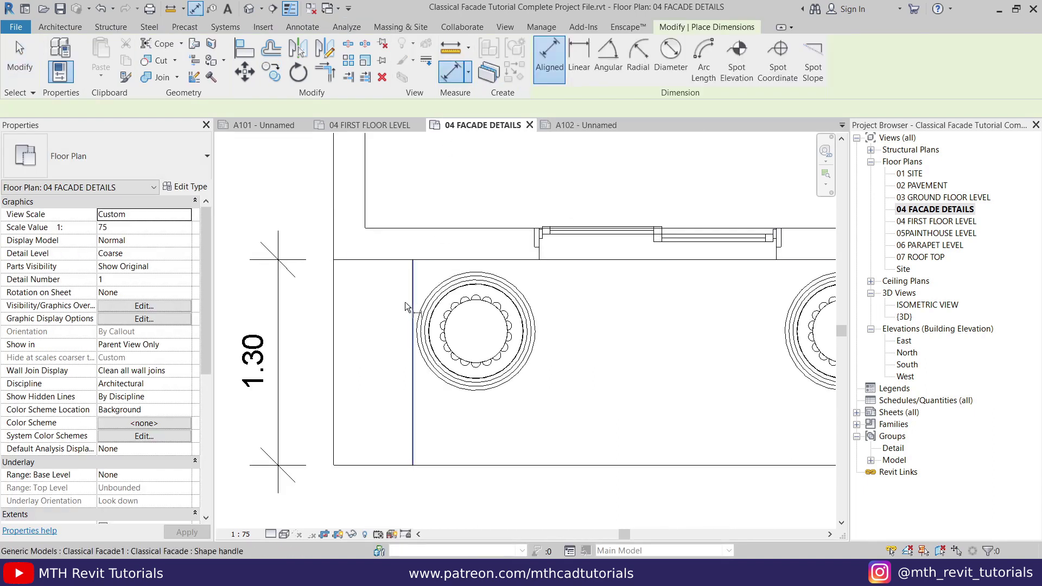
pyautogui.scroll(8, 409, 362)
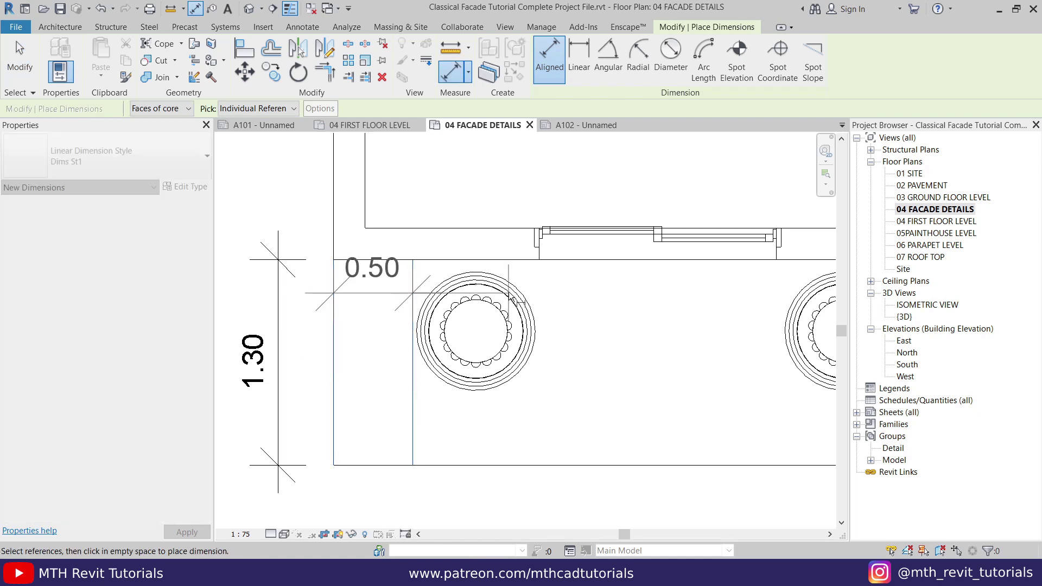
pyautogui.scroll(8, 469, 292)
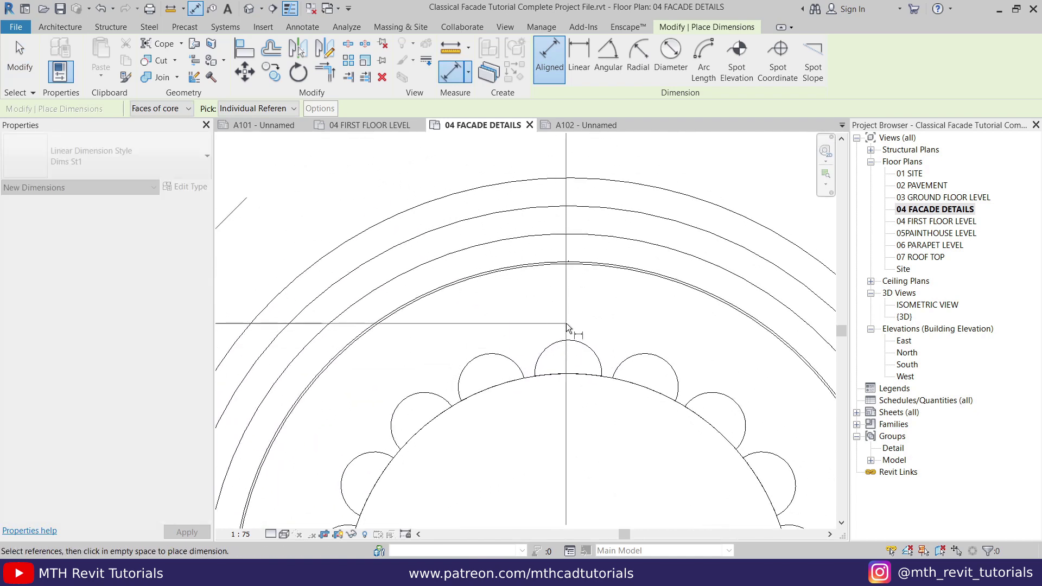
pyautogui.scroll(3, 537, 241)
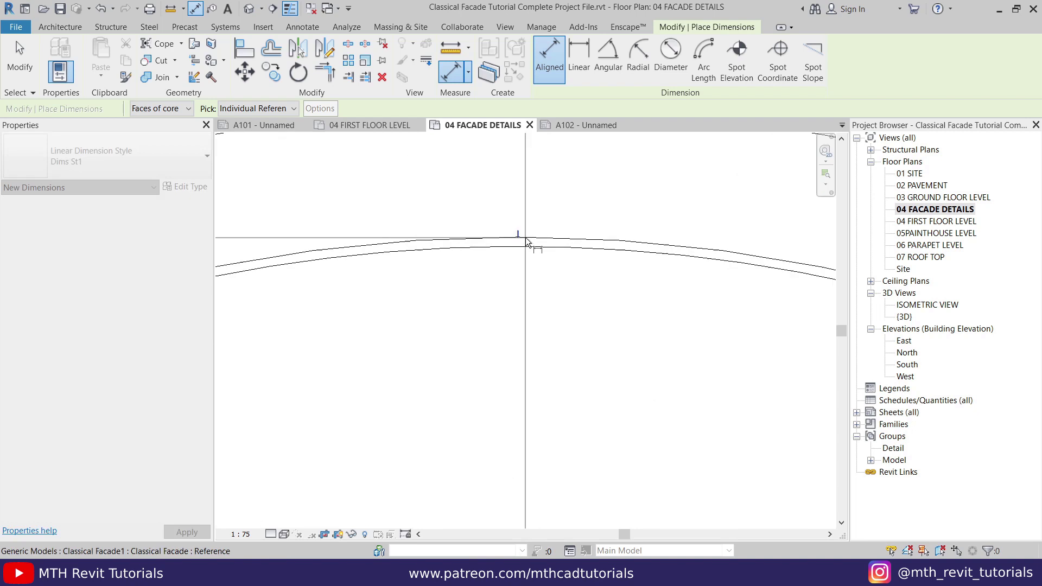
pyautogui.scroll(-10, 518, 236)
pyautogui.scroll(8, 510, 311)
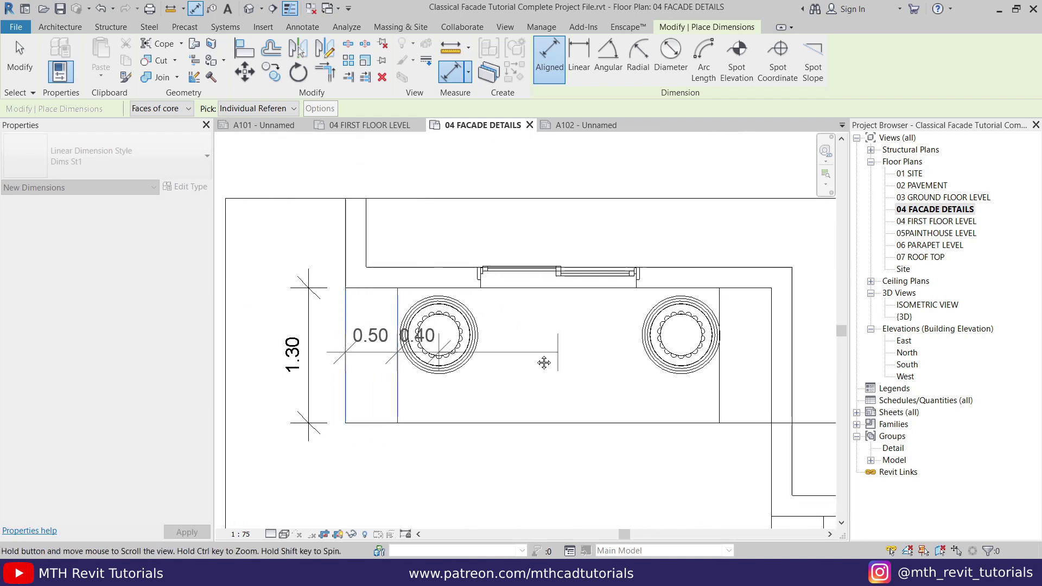
pyautogui.scroll(3, 669, 280)
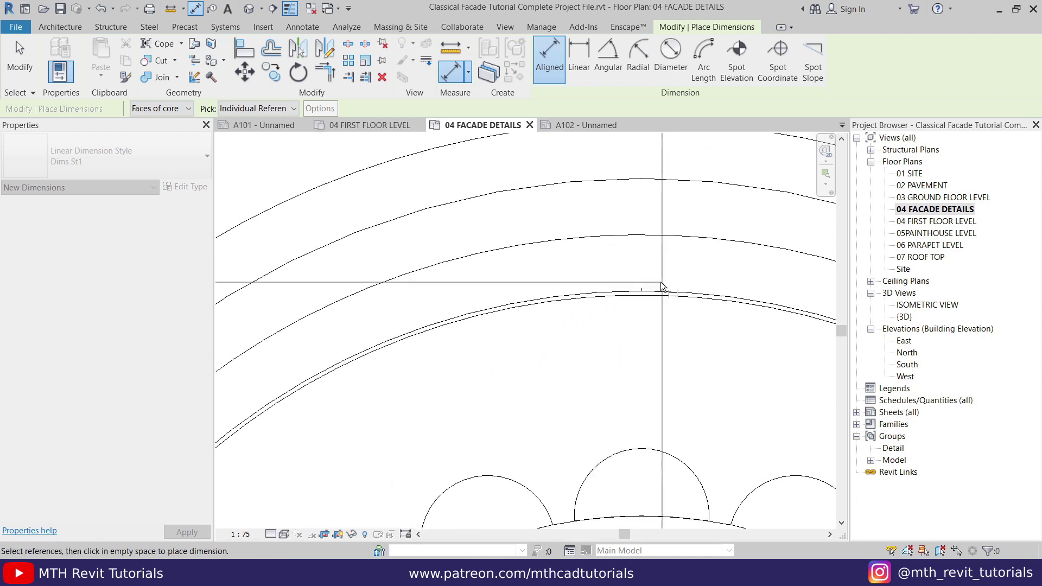
pyautogui.scroll(-8, 659, 296)
pyautogui.scroll(-7, 343, 320)
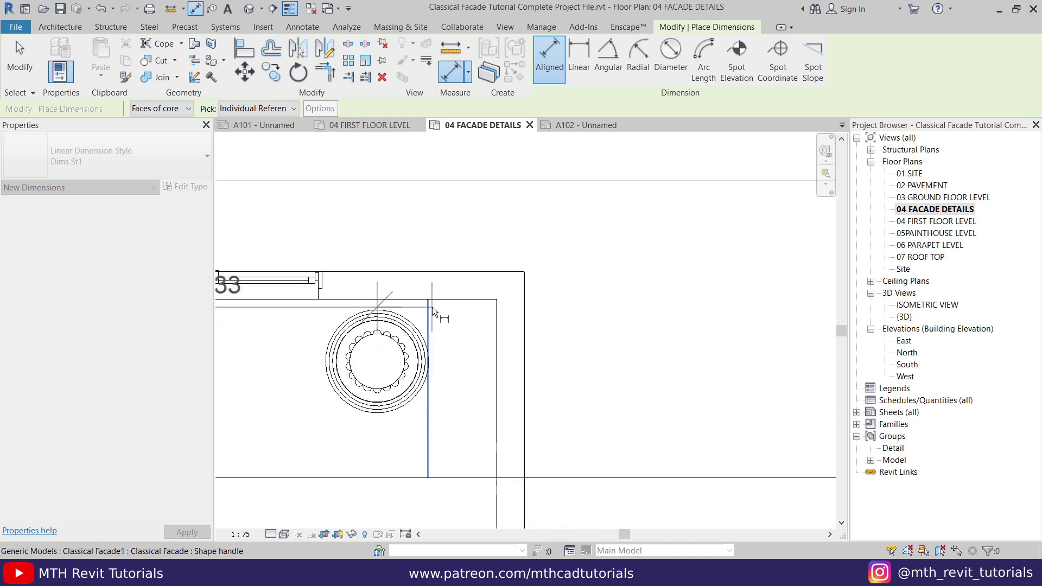
pyautogui.click(431, 310)
pyautogui.scroll(1, 431, 310)
pyautogui.moveTo(431, 310); pyautogui.dragTo(596, 323, button='middle')
pyautogui.click(682, 346)
pyautogui.scroll(-4, 682, 346)
pyautogui.scroll(-2, 680, 341)
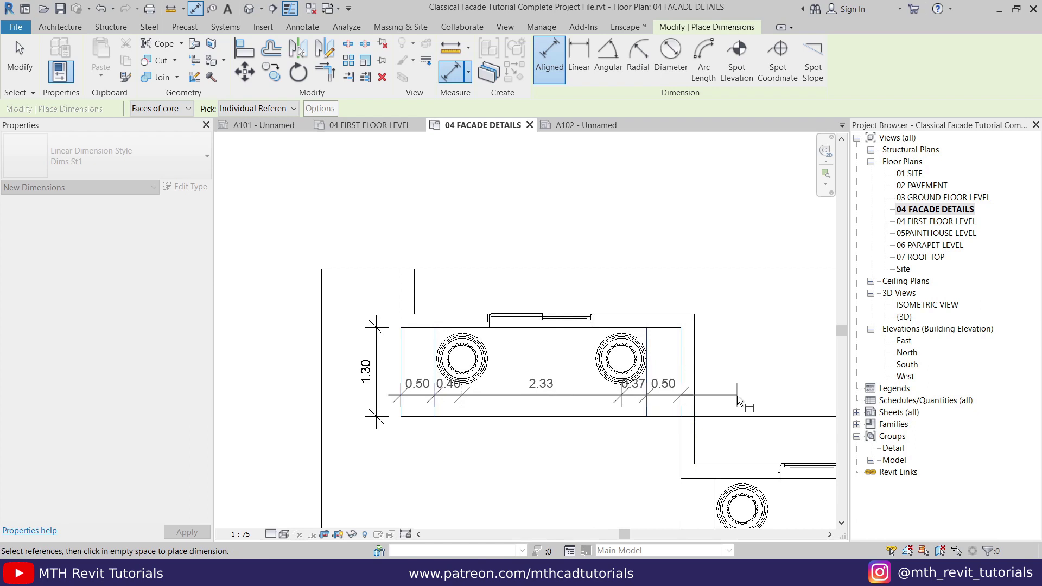
pyautogui.click(757, 412)
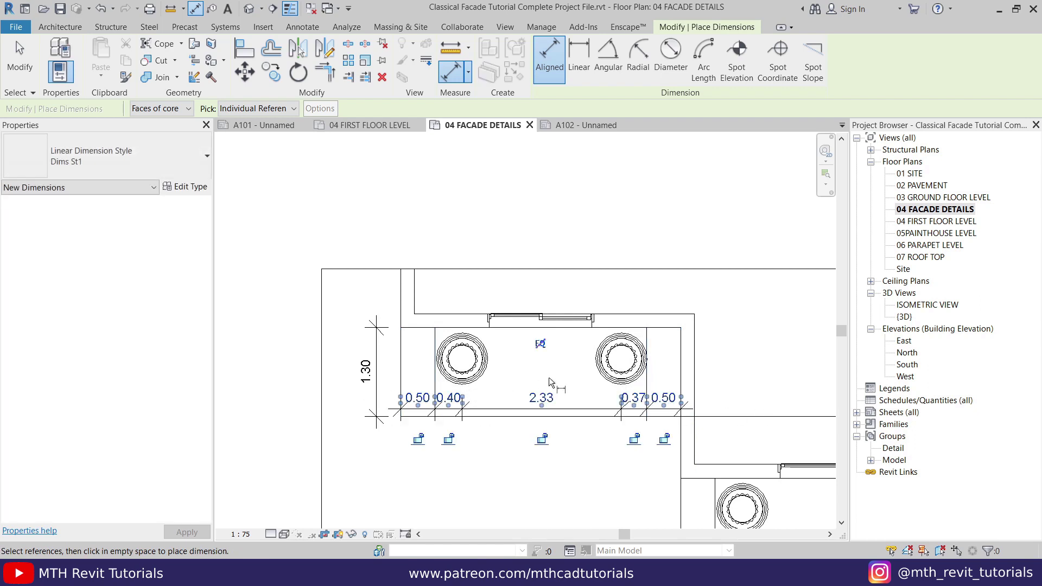
# Dimension from the narrow facade's back line to the left column's horizontal centre reference line, placing it beside that column
pyautogui.scroll(-2, 411, 348)
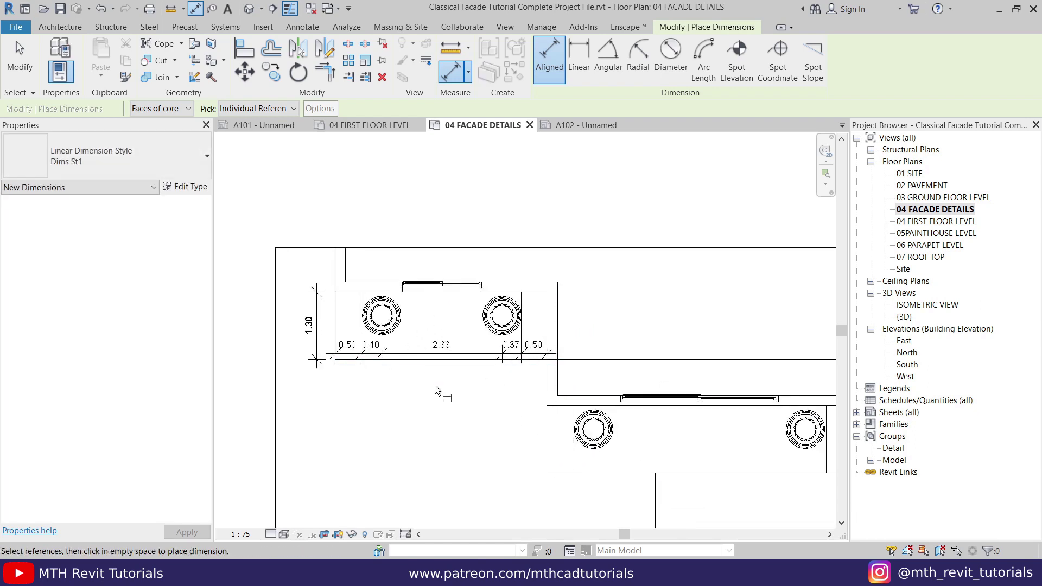
pyautogui.scroll(6, 481, 315)
pyautogui.scroll(5, 480, 310)
pyautogui.scroll(-3, 411, 294)
pyautogui.scroll(4, 302, 297)
pyautogui.click(425, 318)
pyautogui.scroll(-8, 478, 351)
pyautogui.click(538, 399)
# Dimension from the narrow facade's back line to the right column's horizontal centre reference line, placing it between the columns
pyautogui.scroll(-3, 545, 388)
pyautogui.scroll(4, 643, 368)
pyautogui.click(586, 262)
pyautogui.scroll(6, 584, 344)
pyautogui.click(570, 346)
pyautogui.scroll(-7, 489, 383)
pyautogui.click(389, 409)
# Place a dimension chain inside the room behind the narrow facade, through the inner wall corners and both window edges
pyautogui.moveTo(239, 342); pyautogui.dragTo(414, 381, button='middle')
pyautogui.click(360, 365)
pyautogui.click(474, 375)
pyautogui.click(633, 377)
pyautogui.click(787, 391)
pyautogui.click(802, 346)
# Add a vertical dimension for the setback between the inner wall faces behind the narrow and the wide facade
pyautogui.moveTo(767, 390); pyautogui.dragTo(408, 241, button='middle')
pyautogui.click(412, 229)
pyautogui.click(457, 360)
pyautogui.click(444, 493)
# Place a dimension chain inside the room behind the wide facade, through both inner wall corners and the window edges
pyautogui.click(420, 365)
pyautogui.click(493, 369)
pyautogui.click(746, 363)
pyautogui.click(799, 346)
# Dimension the wide facade's depth near its right end, from back line to front edge
pyautogui.click(744, 372)
pyautogui.click(744, 449)
pyautogui.click(747, 479)
# Place a horizontal dimension chain in front of the wide facade, through its outer edges and the two inner edge lines
pyautogui.click(758, 442)
pyautogui.click(728, 444)
pyautogui.click(437, 444)
pyautogui.click(408, 443)
pyautogui.click(384, 473)
# Place a vertical dimension chain left of the wide facade, through the front and back lines of both facades
pyautogui.click(414, 448)
pyautogui.click(410, 371)
pyautogui.click(401, 318)
pyautogui.click(401, 241)
pyautogui.moveTo(389, 423); pyautogui.dragTo(455, 382, button='middle')
# Dimension from the wide facade's back line to the left column's horizontal centre reference line
pyautogui.scroll(2, 607, 314)
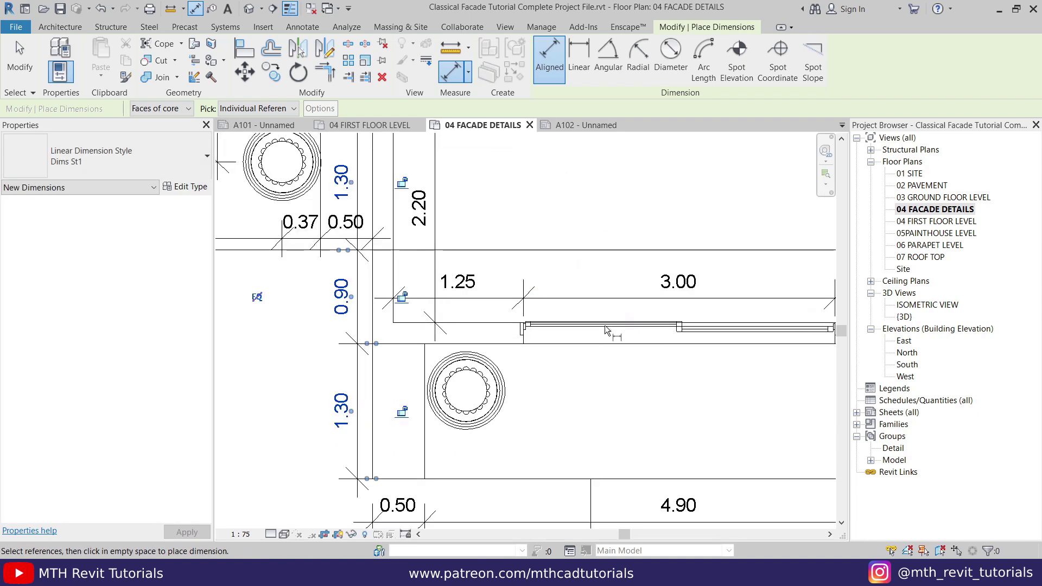
pyautogui.scroll(2, 437, 472)
pyautogui.click(512, 212)
pyautogui.scroll(5, 541, 303)
pyautogui.scroll(-6, 553, 305)
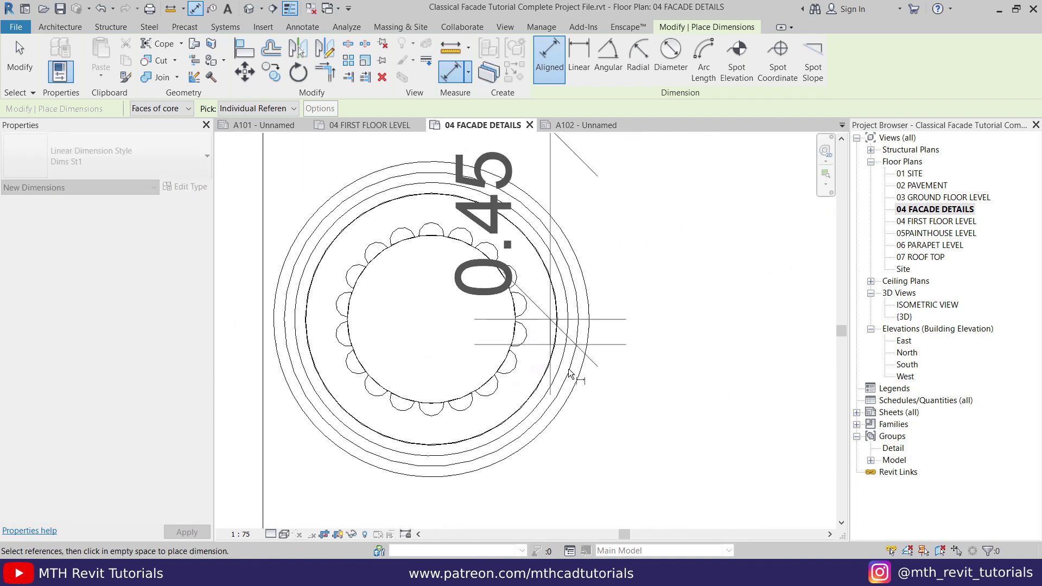
# Place an aligned dimension chain across the wide facade through its outer edges, inner edge lines and both columns' vertical reference lines
pyautogui.scroll(6, 547, 329)
pyautogui.click(544, 214)
pyautogui.scroll(-6, 544, 215)
pyautogui.moveTo(513, 247); pyautogui.dragTo(249, 271, button='middle')
pyautogui.scroll(6, 752, 271)
pyautogui.click(694, 172)
pyautogui.scroll(-6, 694, 172)
pyautogui.moveTo(694, 172); pyautogui.dragTo(589, 243, button='middle')
pyautogui.scroll(-5, 599, 311)
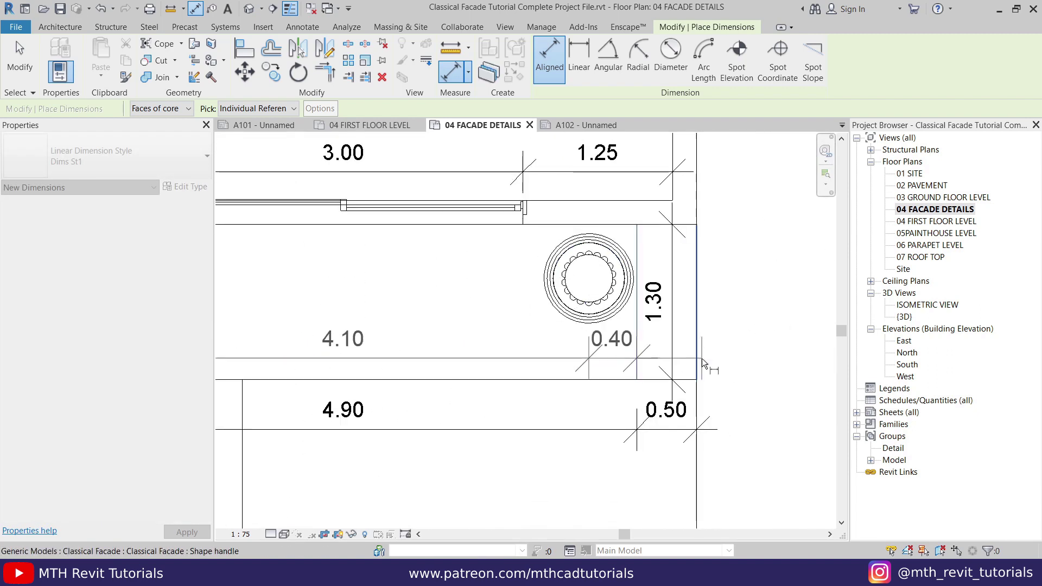
pyautogui.scroll(6, 383, 423)
pyautogui.scroll(-1, 481, 298)
pyautogui.scroll(5, 531, 239)
pyautogui.scroll(-5, 531, 240)
pyautogui.scroll(5, 732, 273)
pyautogui.scroll(-8, 732, 273)
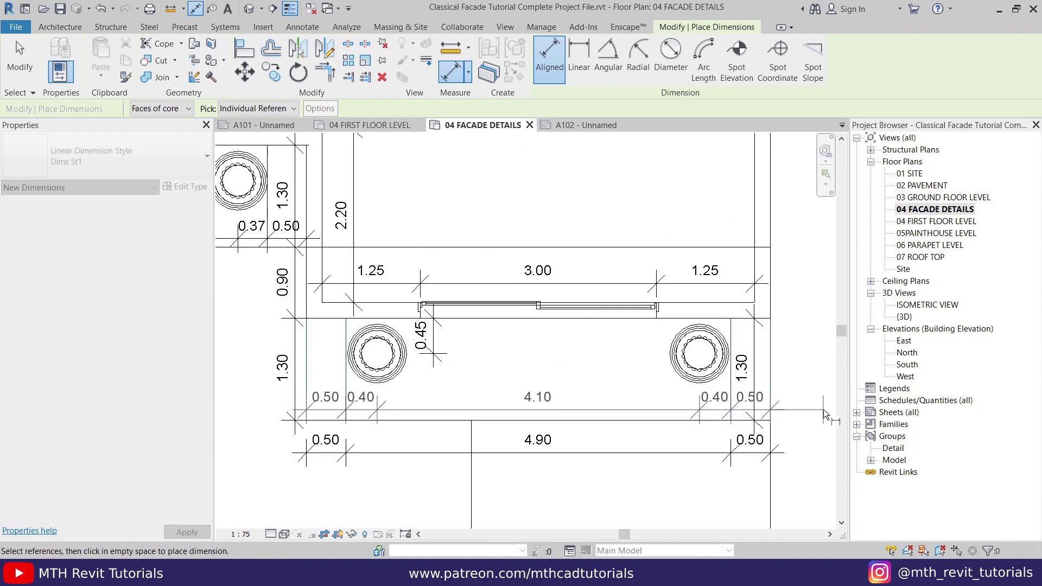
pyautogui.click(823, 409)
pyautogui.scroll(-3, 313, 347)
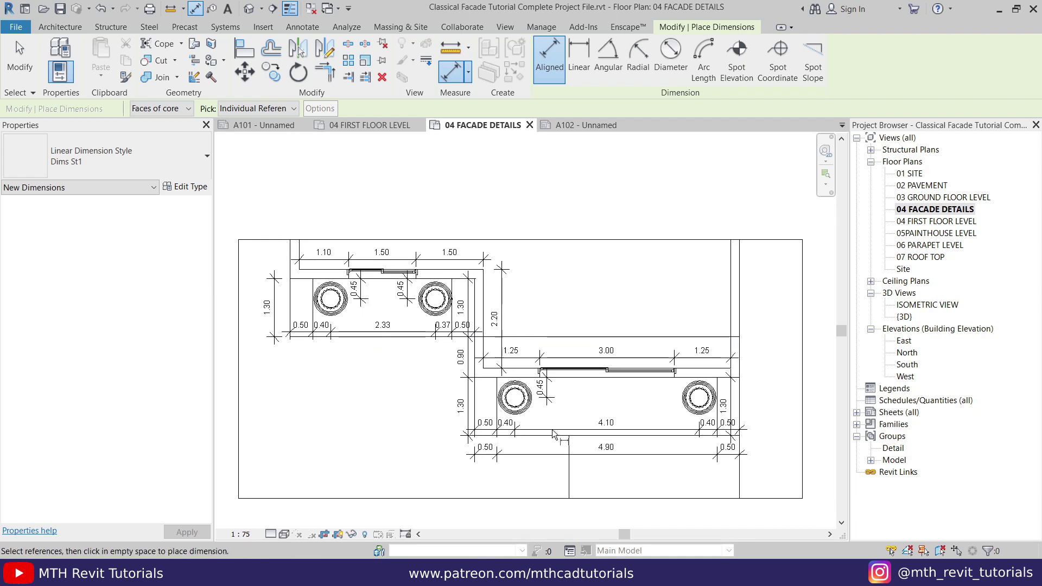
# Examine the text and tick sizes of the placed facade dimensions and end the Aligned Dimension command
pyautogui.scroll(1, 575, 440)
pyautogui.moveTo(401, 411); pyautogui.dragTo(479, 413, button='middle')
pyautogui.scroll(1, 377, 339)
pyautogui.moveTo(376, 338); pyautogui.dragTo(396, 421, button='middle')
pyautogui.scroll(2, 305, 373)
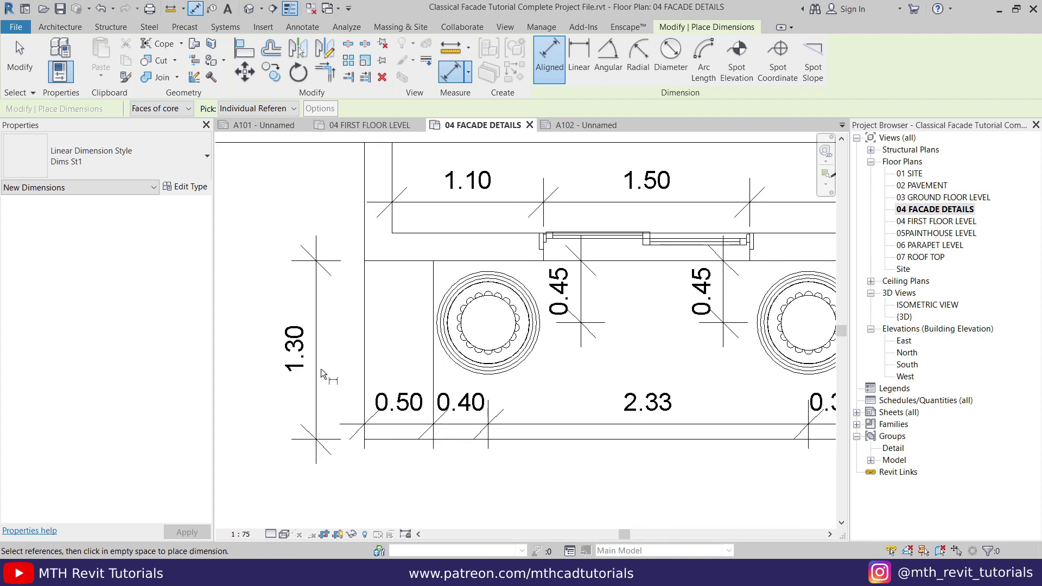
pyautogui.scroll(-2, 395, 326)
pyautogui.moveTo(342, 379); pyautogui.dragTo(420, 460, button='middle')
pyautogui.rightClick(404, 339)
pyautogui.click(431, 344)
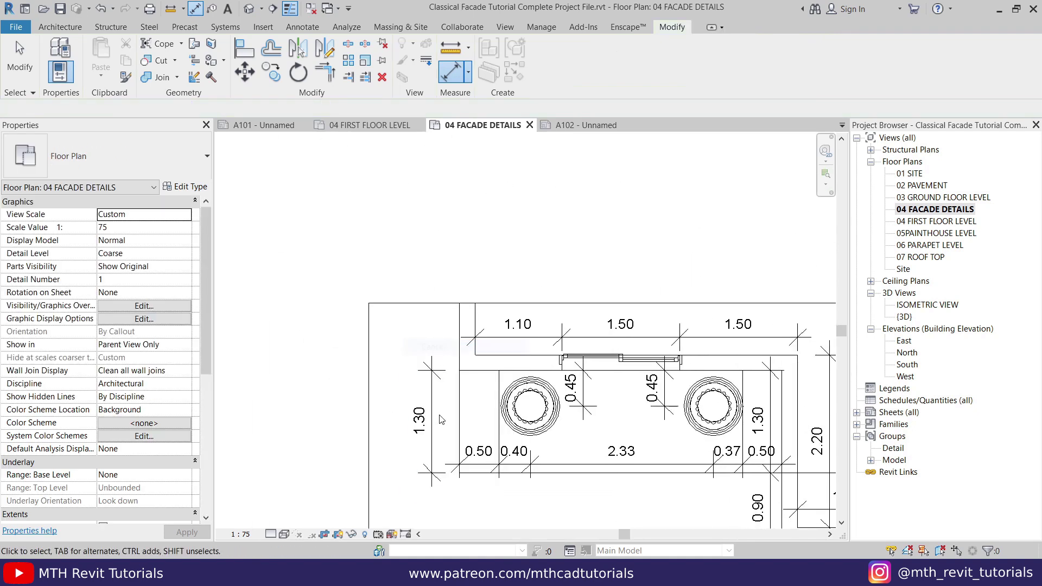
# Duplicate the dimension type of the depth dimension left of the narrow facade as "A3 S 75 2.2mm"
pyautogui.click(433, 423)
pyautogui.moveTo(501, 437); pyautogui.dragTo(499, 398, button='middle')
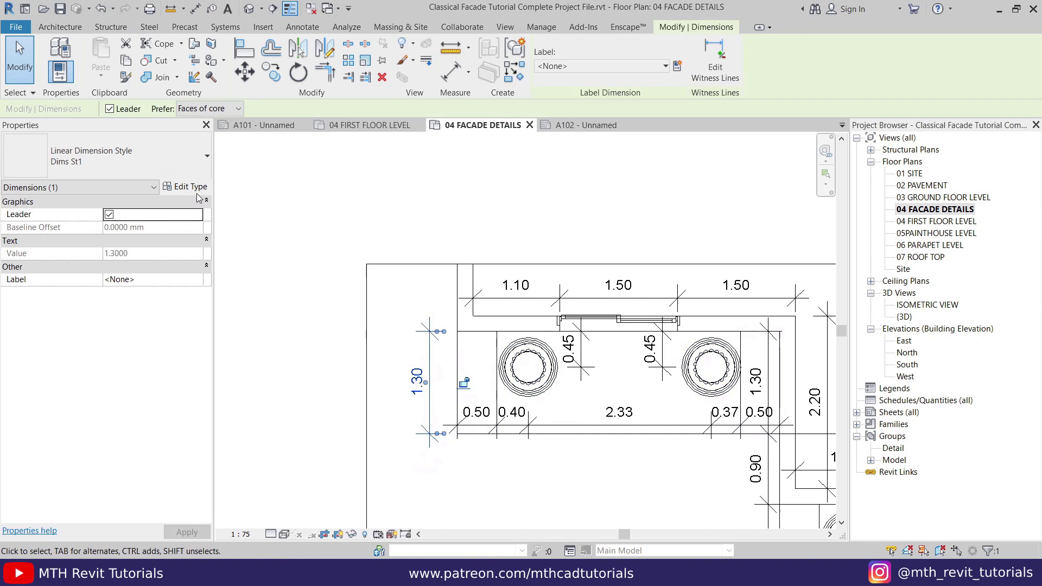
pyautogui.click(188, 187)
pyautogui.click(733, 59)
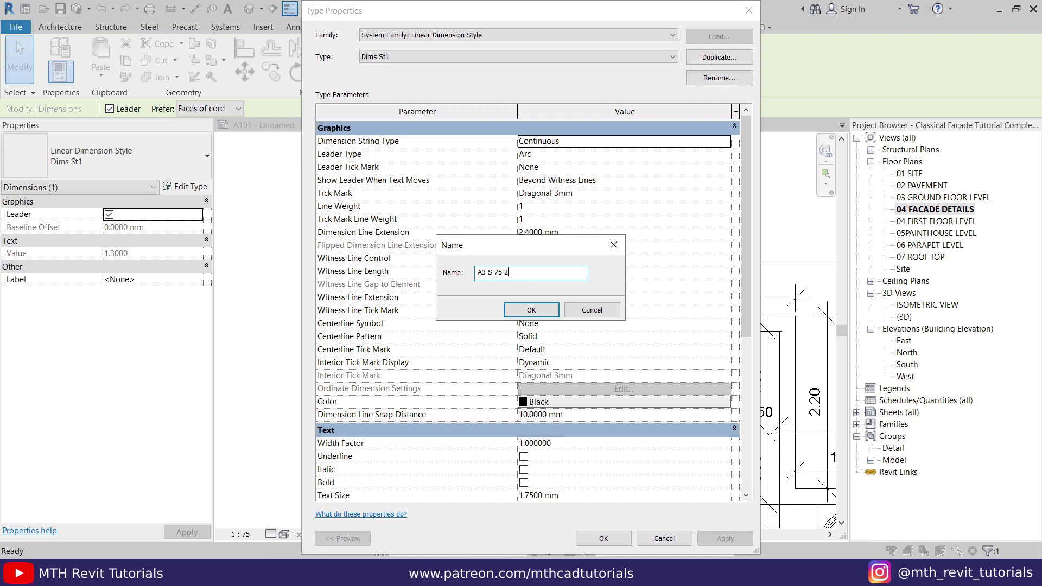
pyautogui.click(532, 309)
# Set the new dimension type's text size to 2.2 mm and tick mark to Open Dot 3mm, and check the result on the depth dimension
pyautogui.scroll(-5, 574, 309)
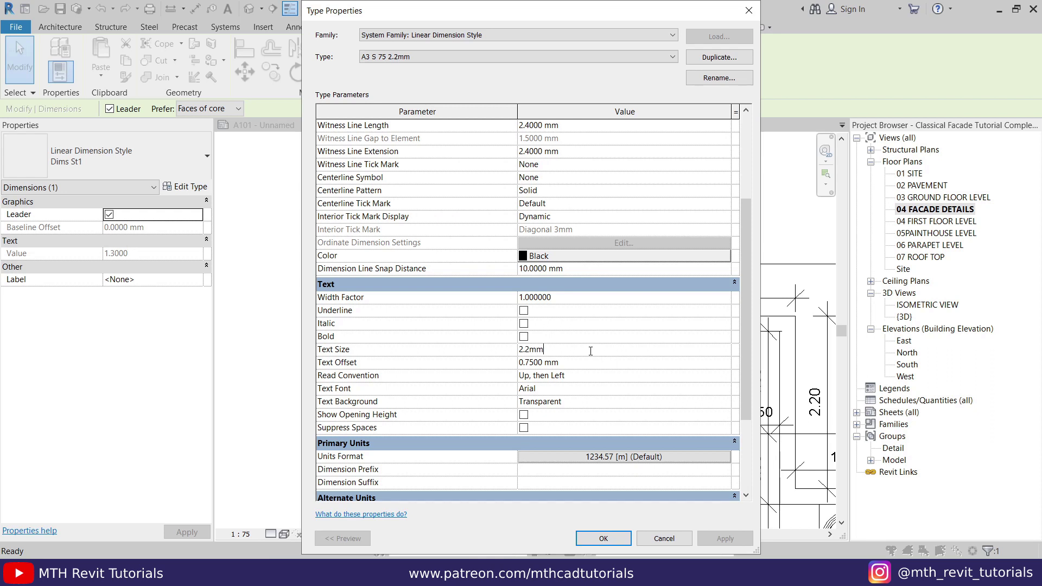
pyautogui.scroll(5, 581, 355)
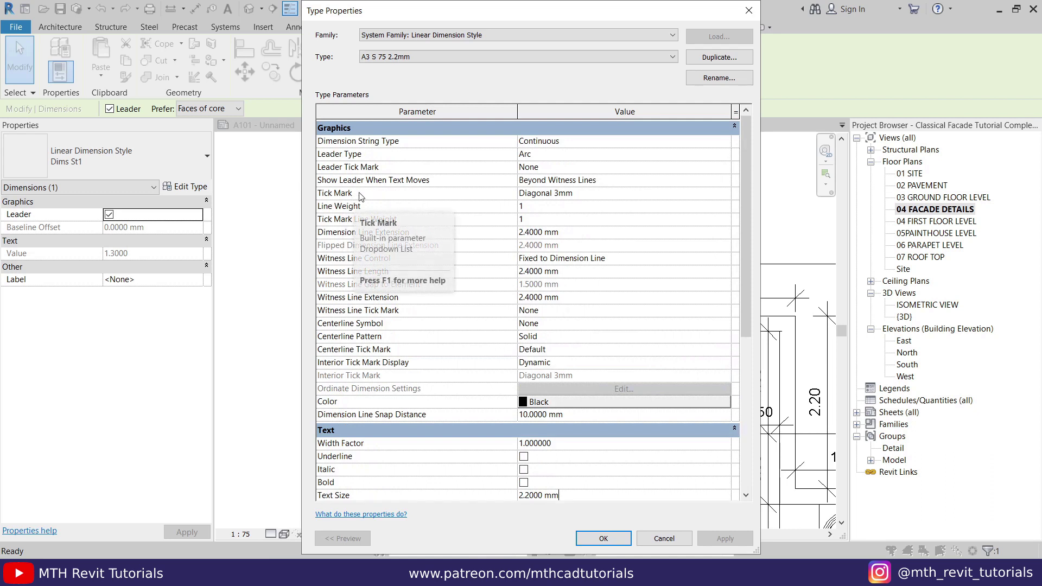
pyautogui.click(725, 194)
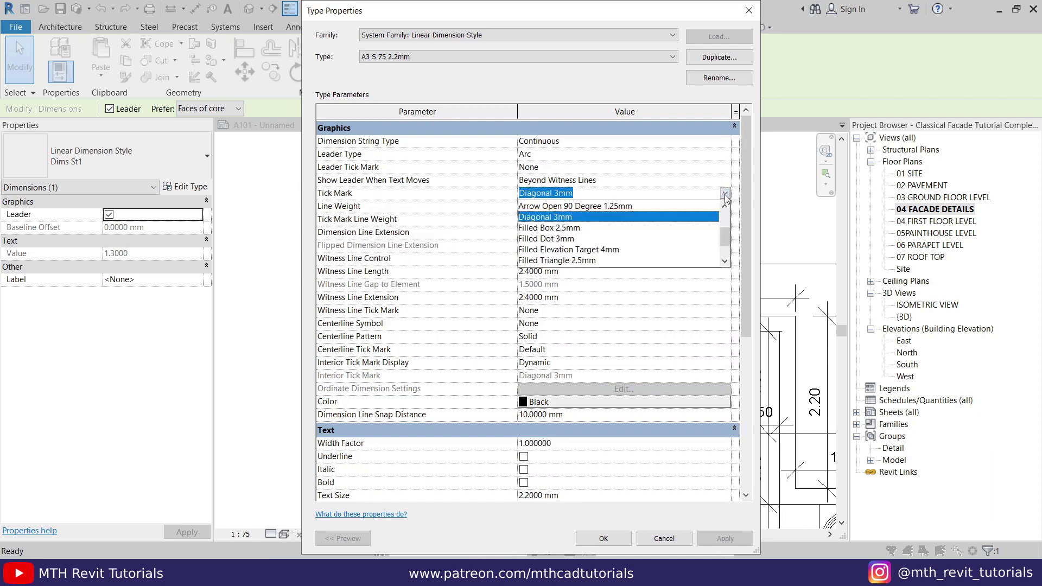
pyautogui.moveTo(725, 237); pyautogui.dragTo(726, 249)
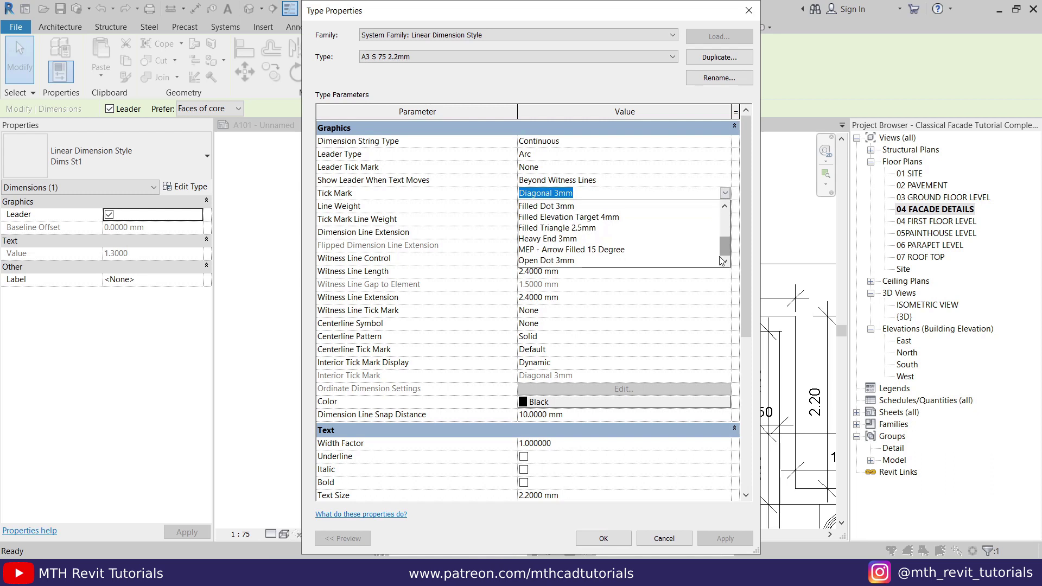
pyautogui.click(567, 261)
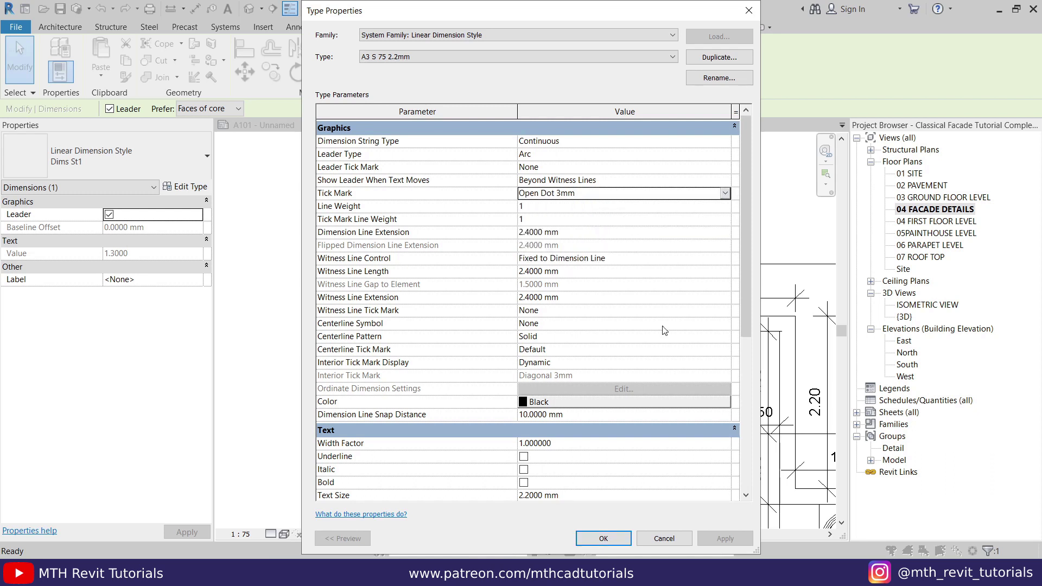
pyautogui.click(603, 538)
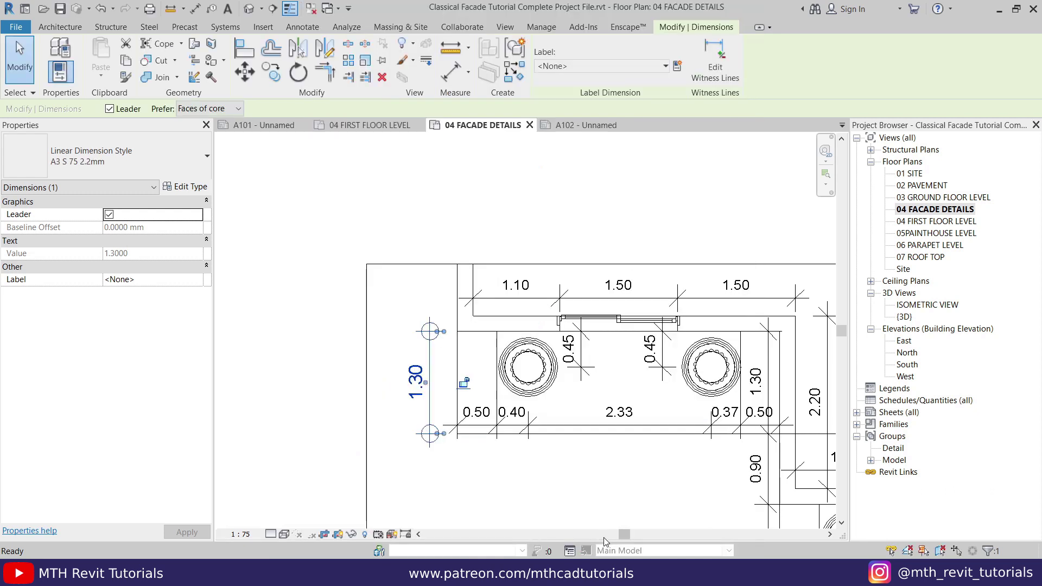
pyautogui.click(385, 357)
pyautogui.scroll(5, 386, 352)
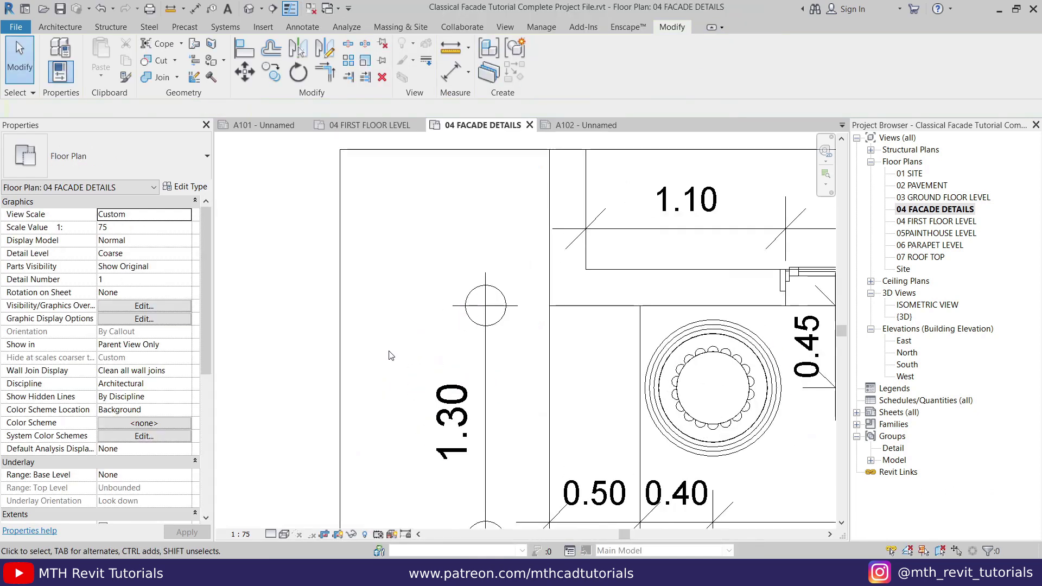
pyautogui.scroll(-3, 399, 291)
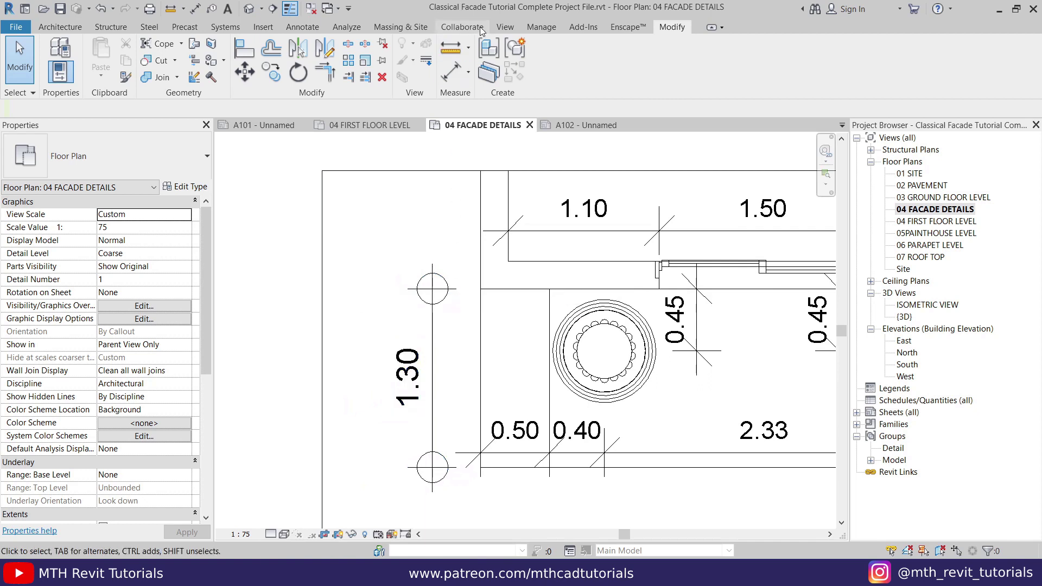
# Set the tick size of the Open Dot 3mm arrowhead type to 1.5 mm
pyautogui.click(534, 28)
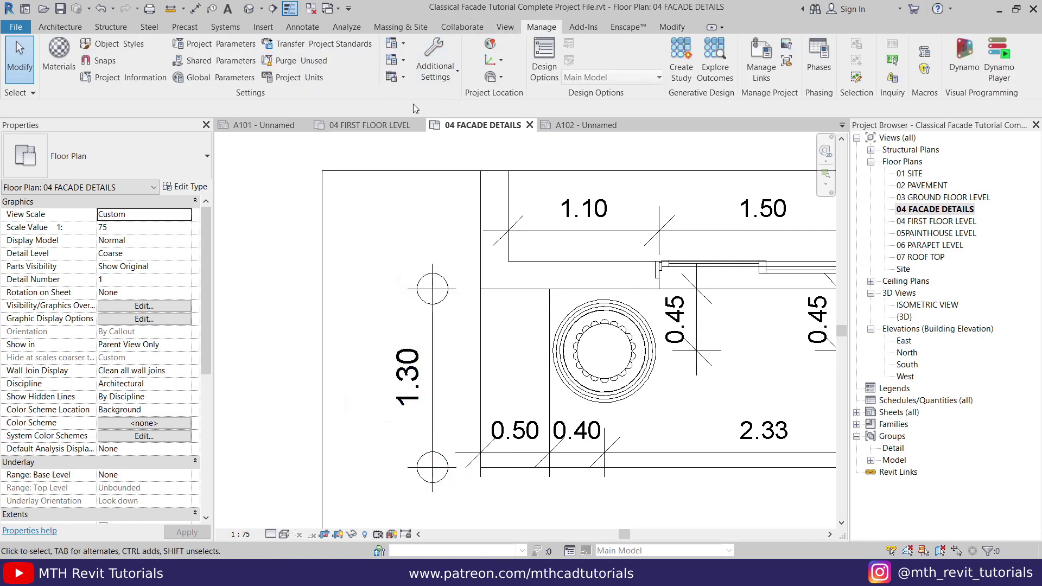
pyautogui.click(430, 79)
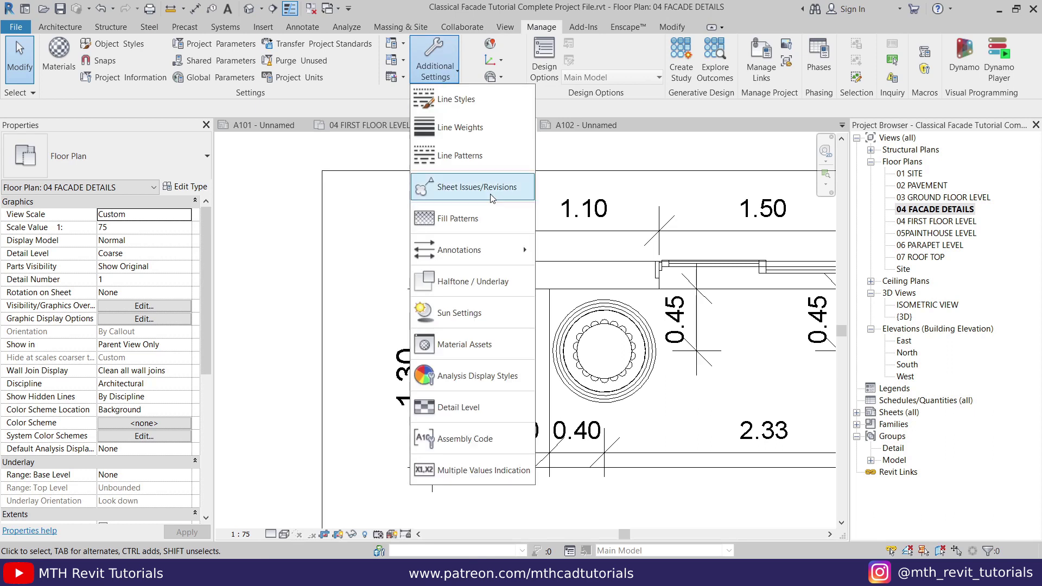
pyautogui.moveTo(470, 251)
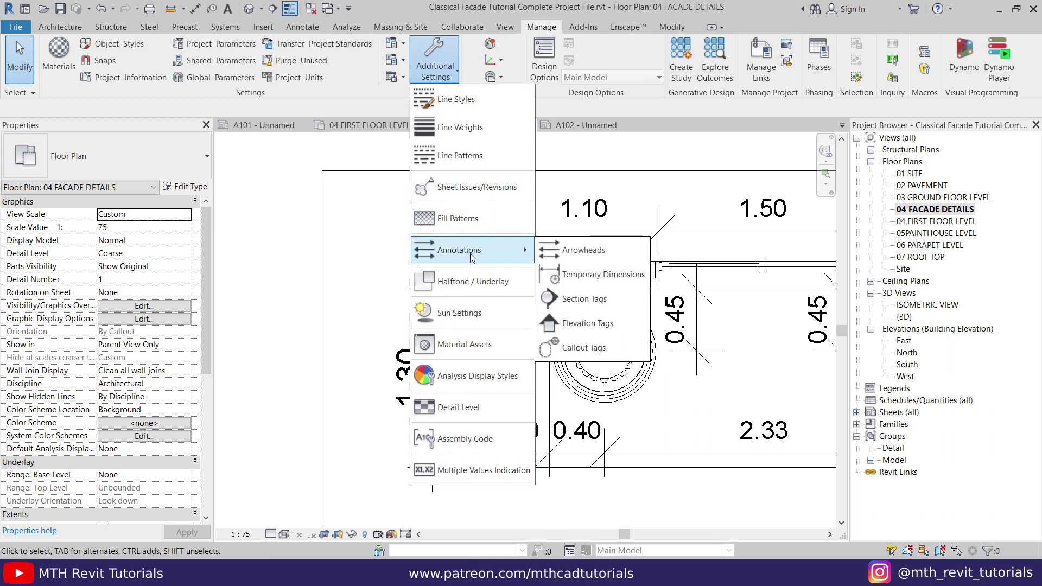
pyautogui.click(586, 253)
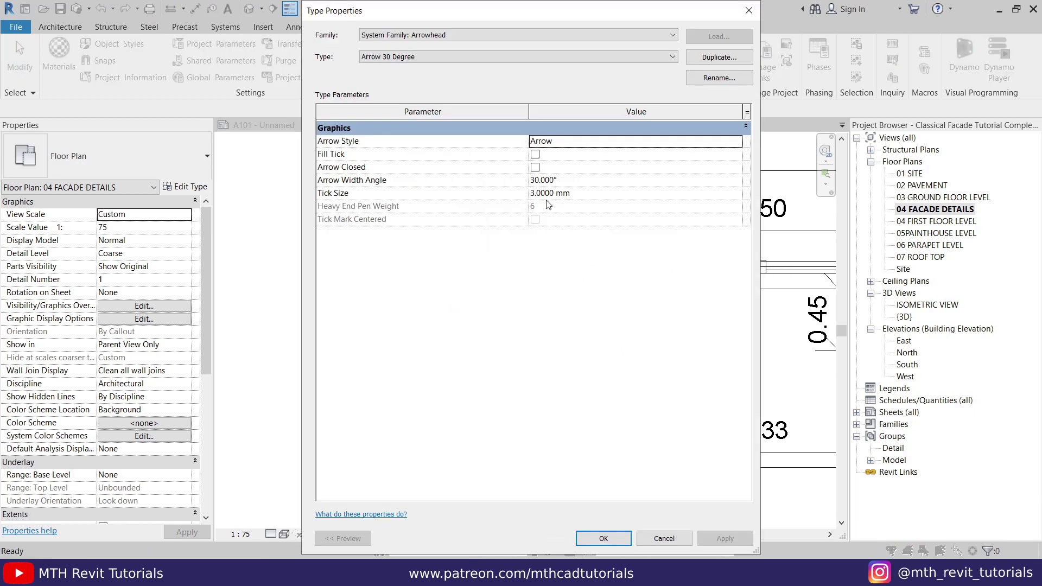
pyautogui.click(372, 58)
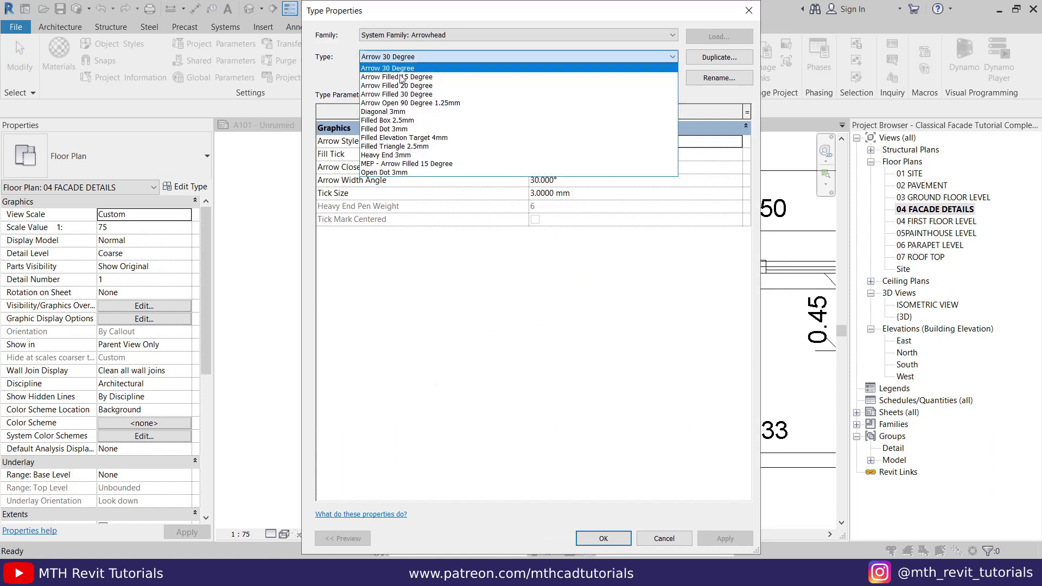
pyautogui.click(399, 172)
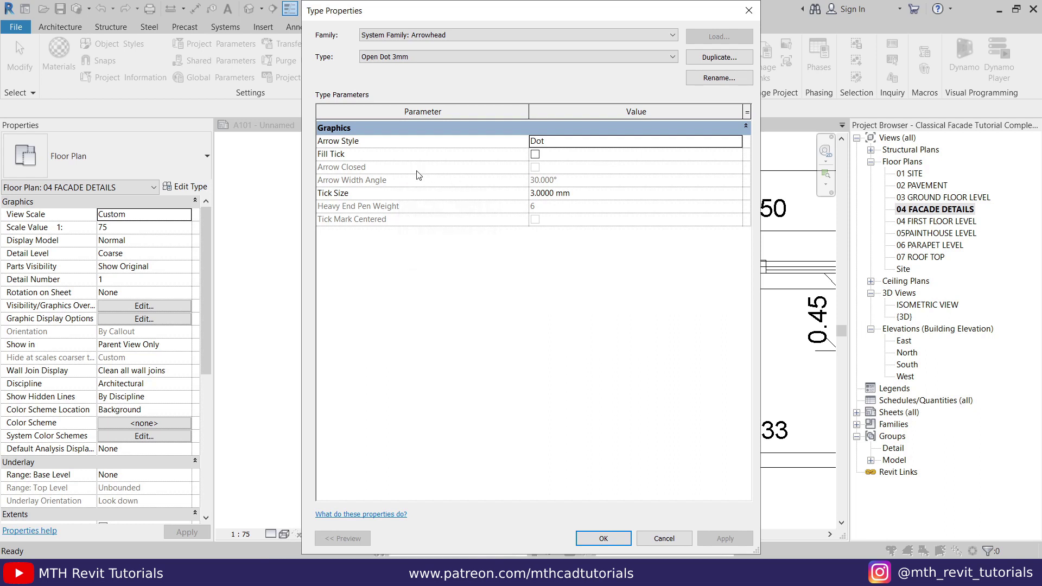
pyautogui.click(597, 195)
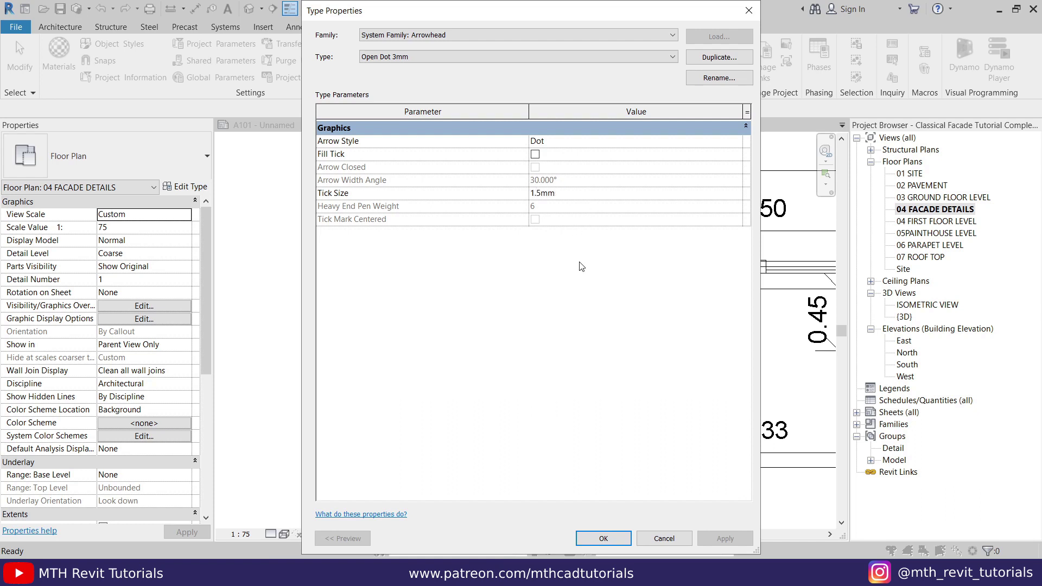
pyautogui.write('1.5mm')
# Rename the Open Dot 3mm arrowhead type to match its 1.5 mm tick size and accept the type changes
pyautogui.click(706, 81)
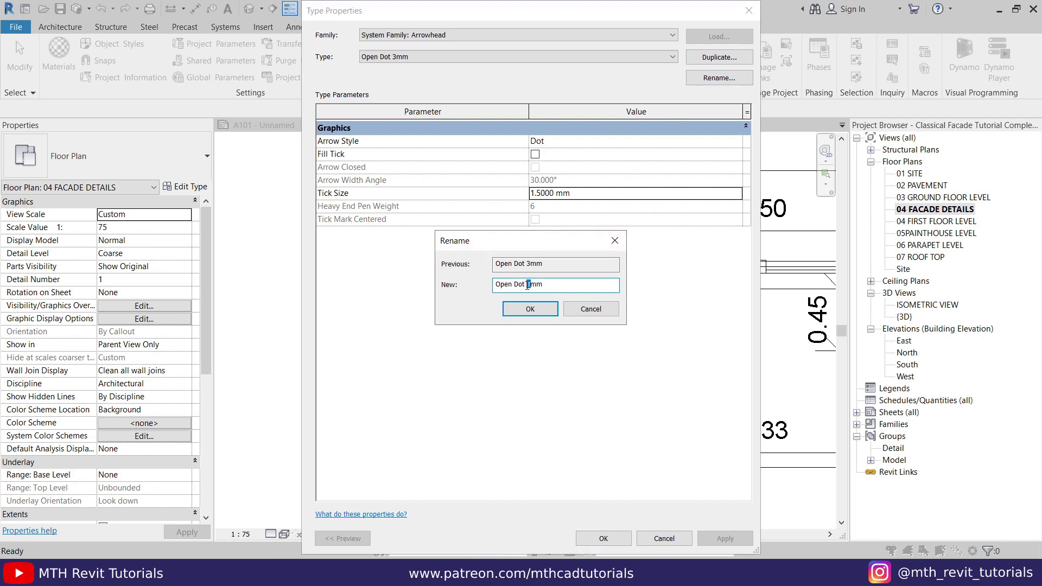
pyautogui.write('5')
pyautogui.click(507, 307)
pyautogui.click(603, 539)
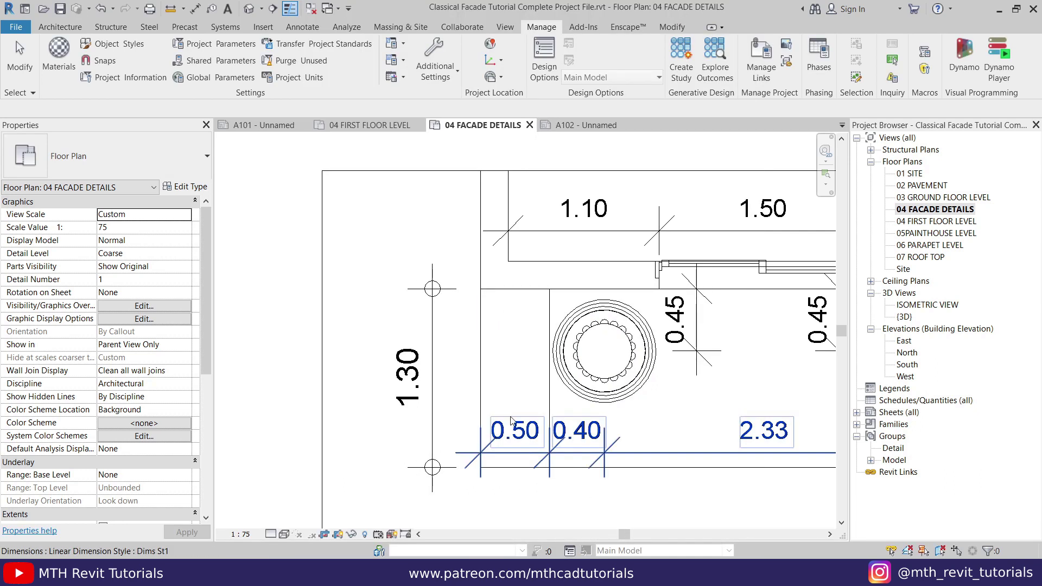
# Change all Dims St1 dimensions visible in the facade details plan to the A3 S 75 2.2mm dimension type
pyautogui.scroll(-2, 506, 346)
pyautogui.scroll(5, 390, 354)
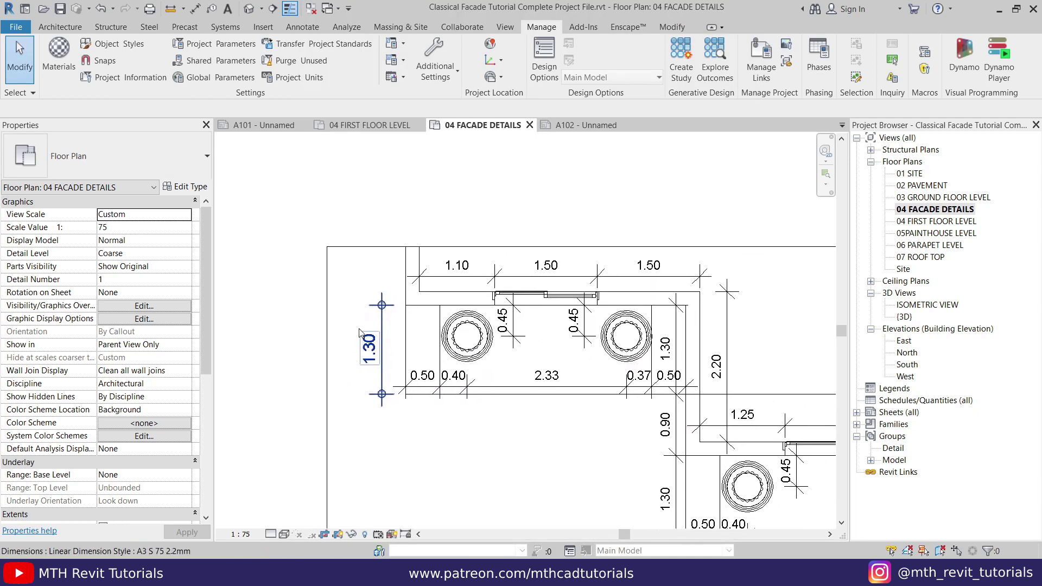
pyautogui.scroll(-4, 373, 307)
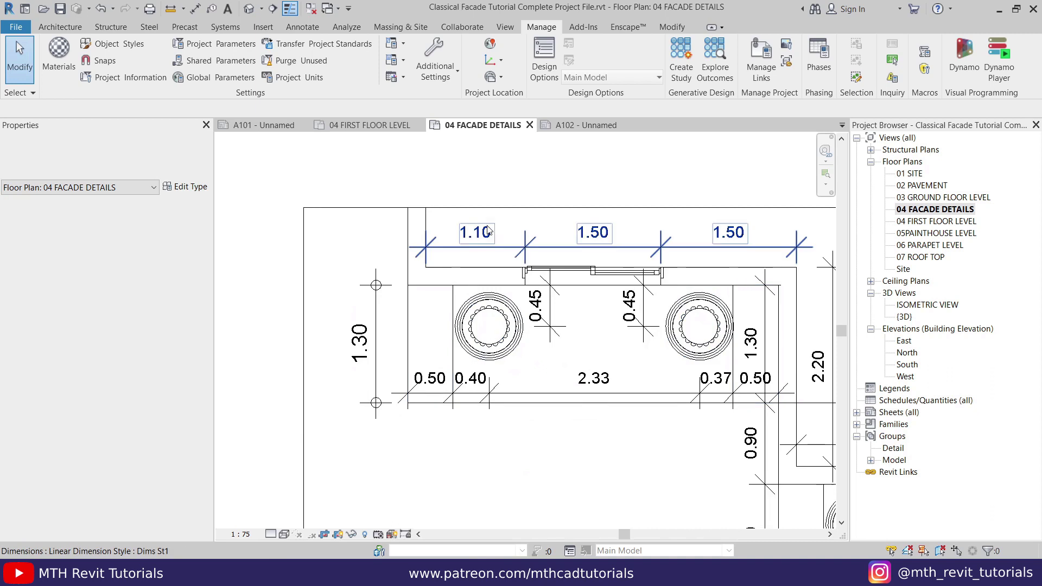
pyautogui.moveTo(507, 241); pyautogui.dragTo(455, 240, button='middle')
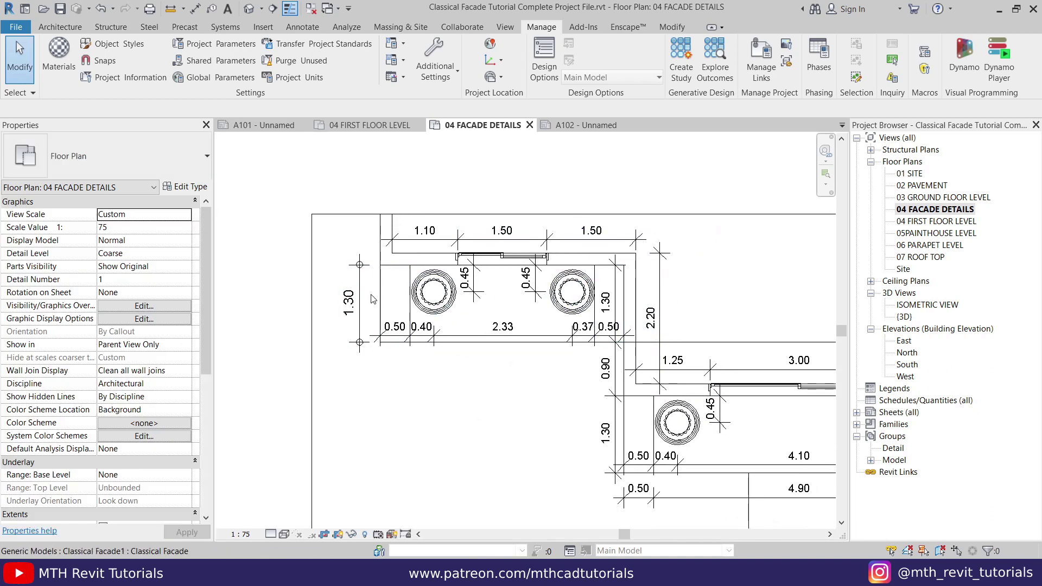
pyautogui.rightClick(450, 227)
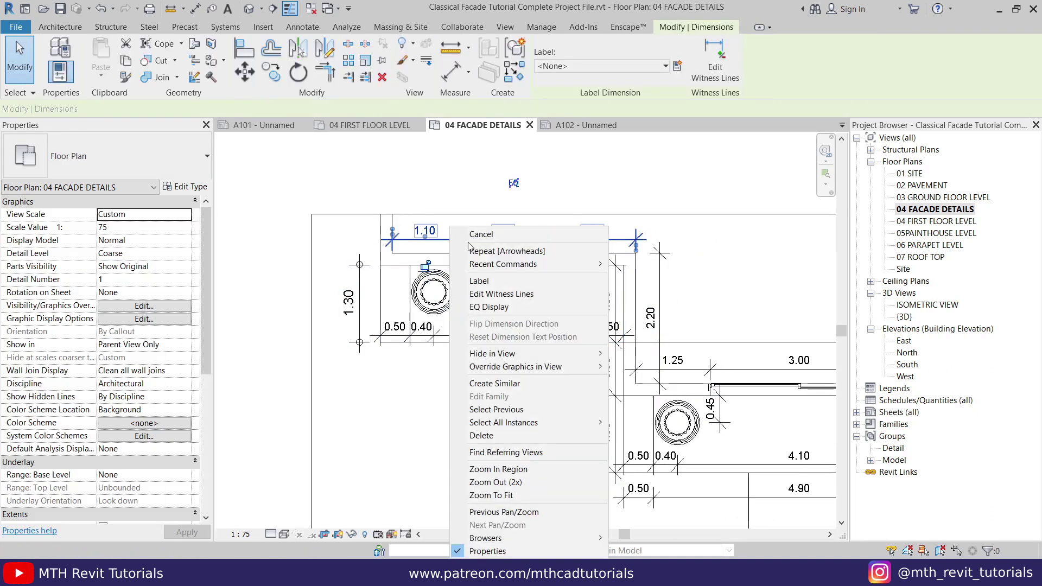
pyautogui.moveTo(559, 423)
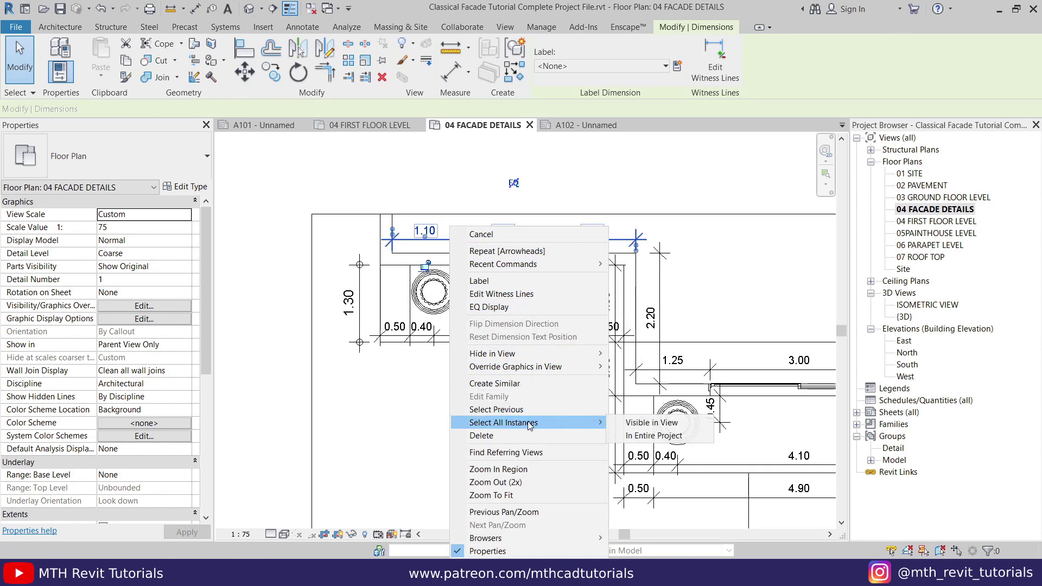
pyautogui.click(647, 423)
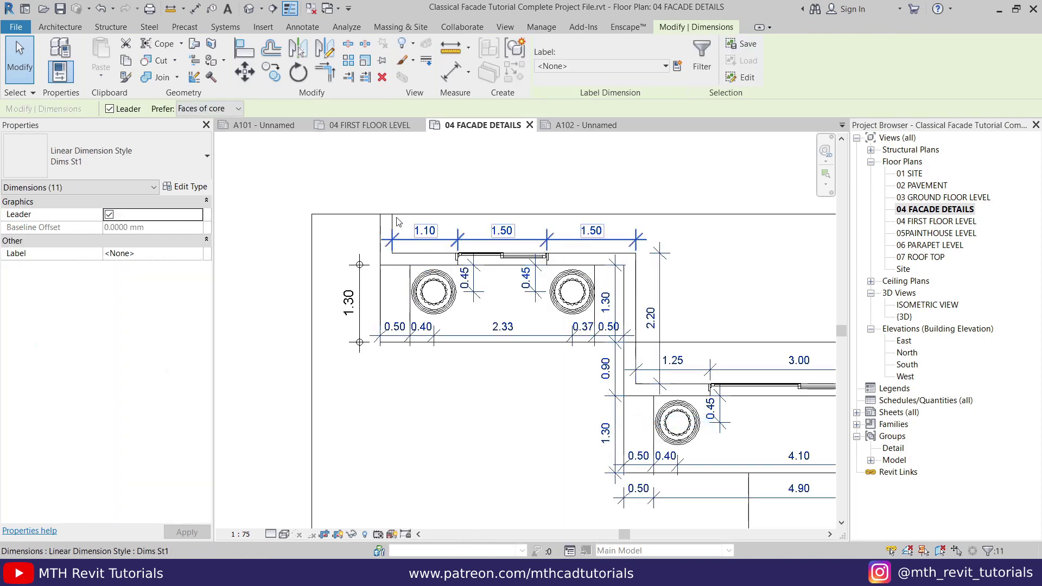
pyautogui.click(164, 157)
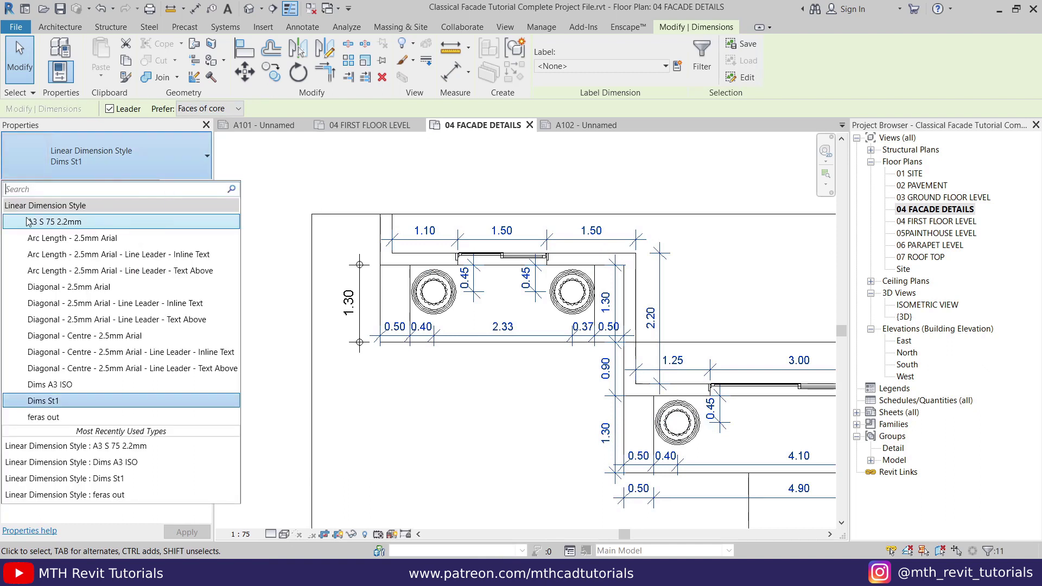
pyautogui.click(54, 223)
pyautogui.click(491, 406)
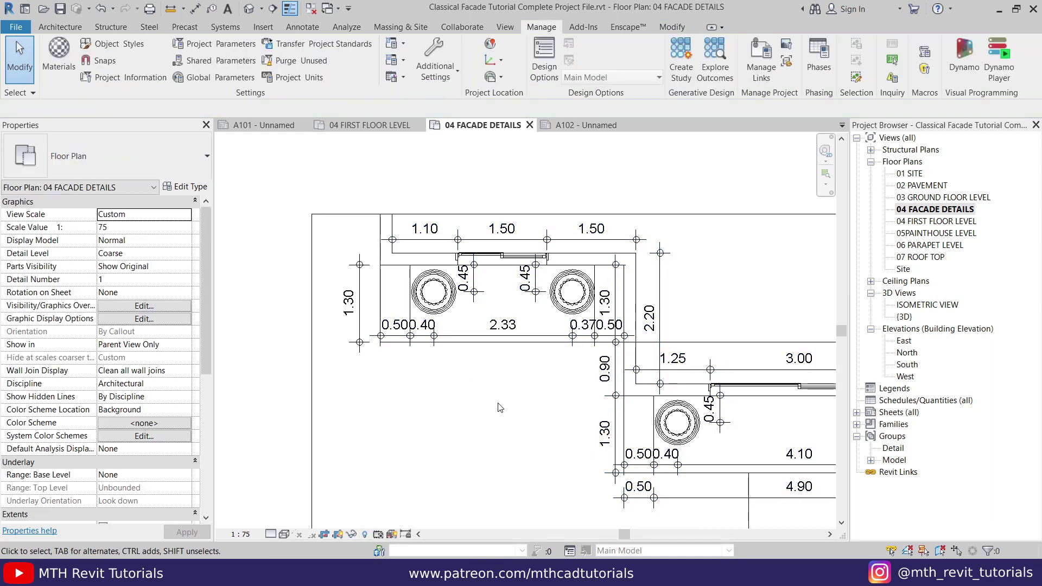
# Open sheet A102 and examine how the restyled dimensions read in the 04 FACADE DETAILS viewport and how much sheet space is free
pyautogui.scroll(-5, 618, 406)
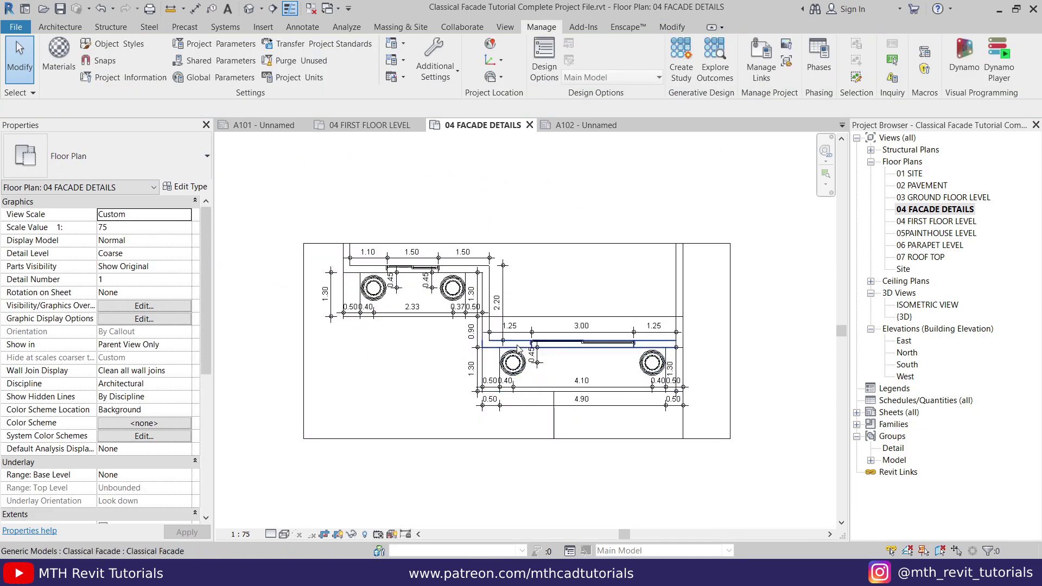
pyautogui.click(857, 413)
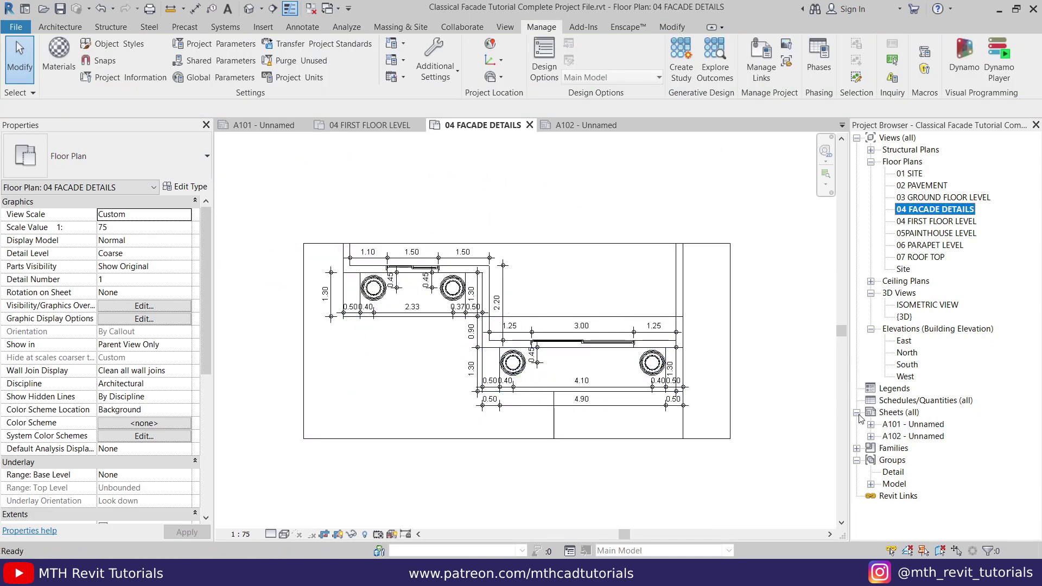
pyautogui.doubleClick(916, 437)
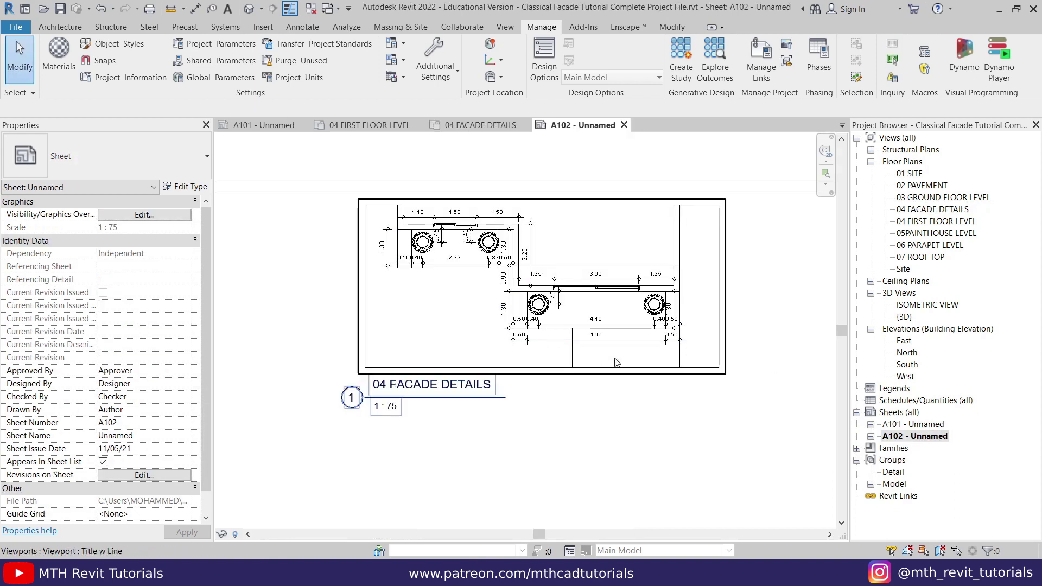
pyautogui.scroll(-3, 592, 380)
pyautogui.moveTo(593, 395); pyautogui.dragTo(592, 199, button='middle')
pyautogui.scroll(-1, 593, 199)
pyautogui.moveTo(611, 307); pyautogui.dragTo(605, 426, button='middle')
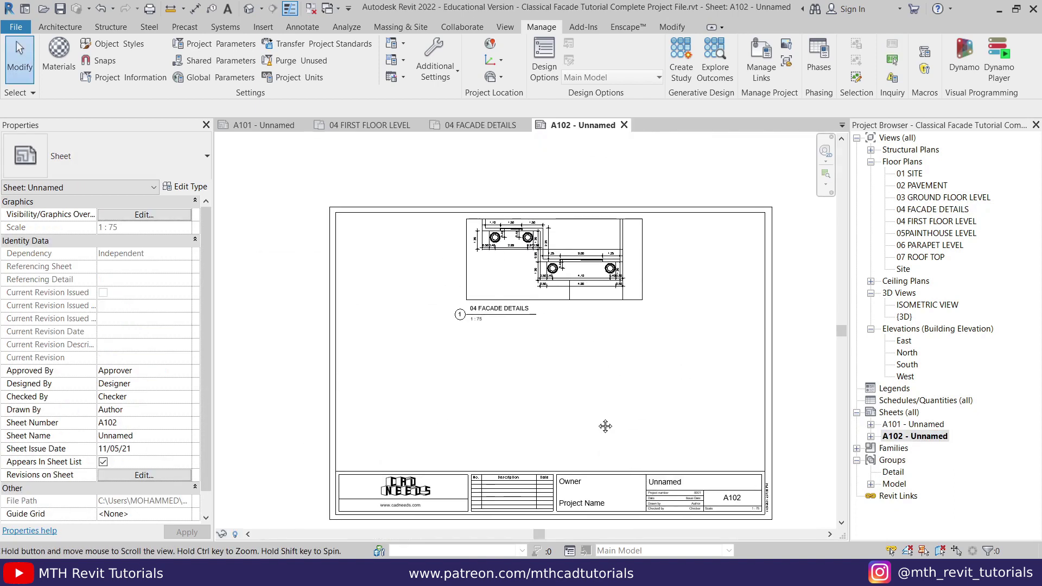
pyautogui.scroll(2, 601, 349)
pyautogui.moveTo(601, 348); pyautogui.dragTo(601, 329, button='middle')
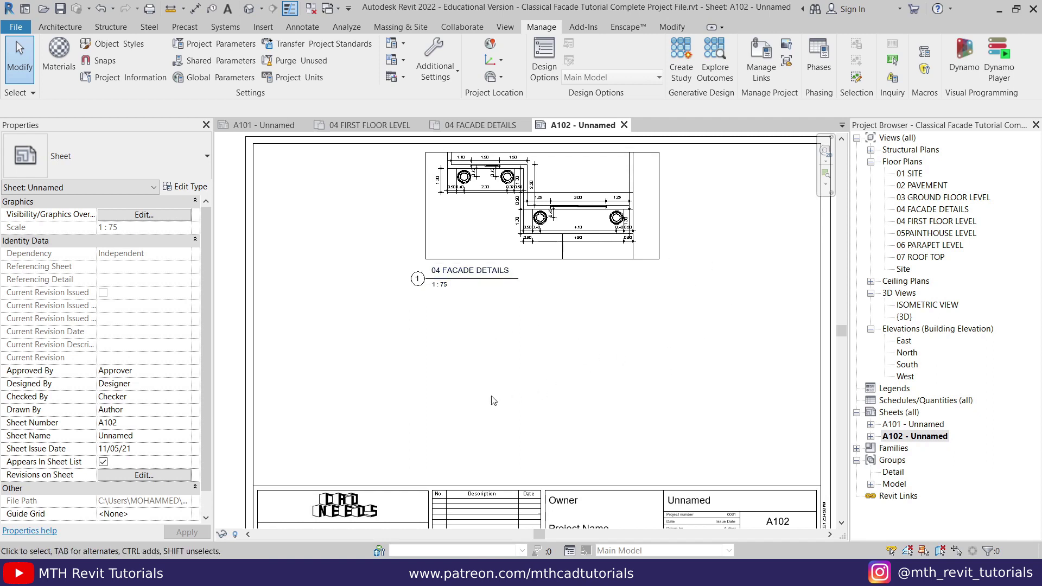
# Create a callout in the South elevation enclosing both arched facades with their columns and windows, from the first floor to the parapet
pyautogui.click(905, 365)
pyautogui.doubleClick(905, 365)
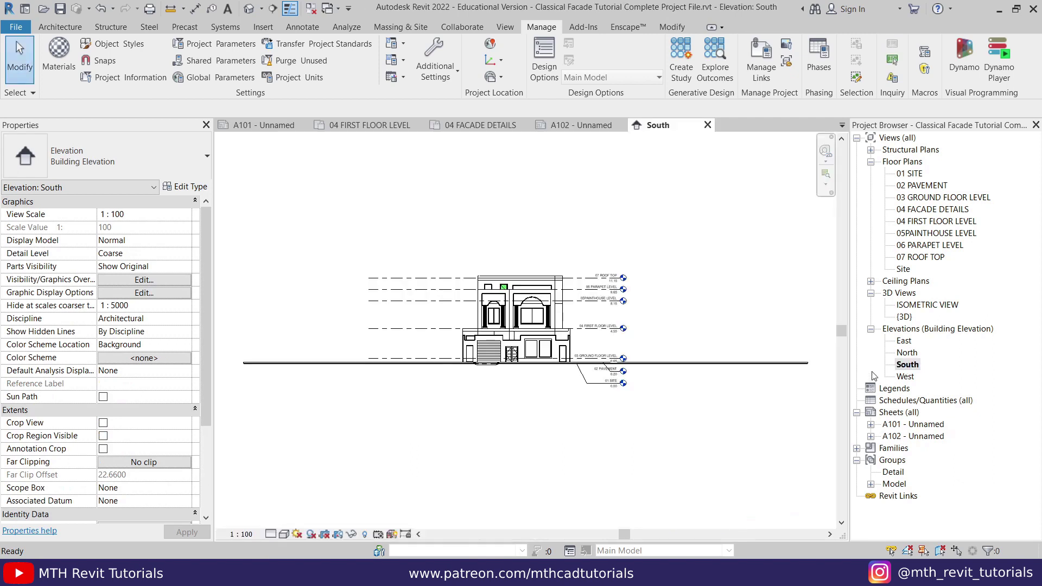
pyautogui.moveTo(520, 312); pyautogui.dragTo(507, 334, button='middle')
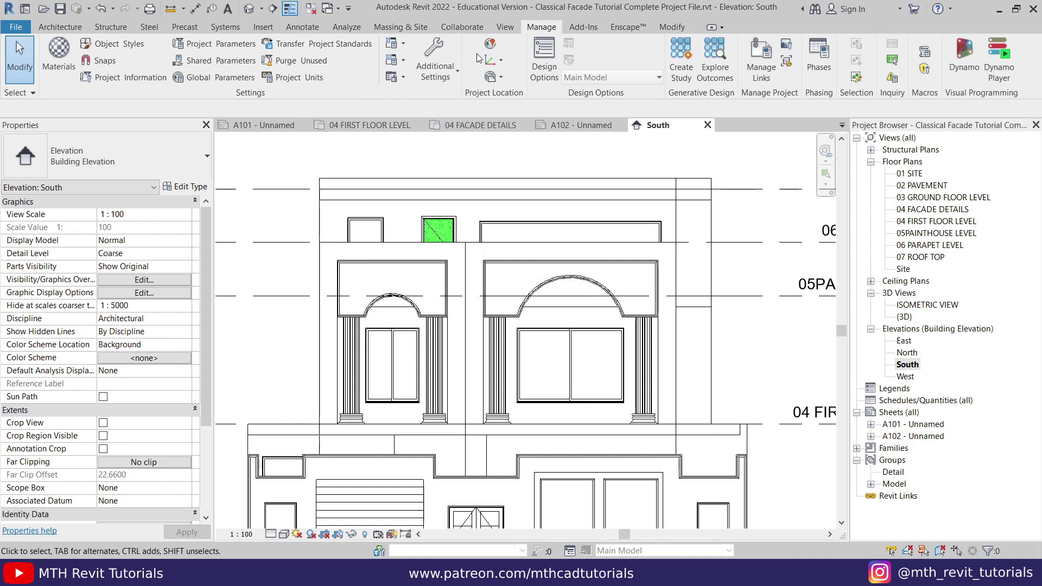
pyautogui.click(505, 28)
pyautogui.click(450, 54)
pyautogui.click(287, 226)
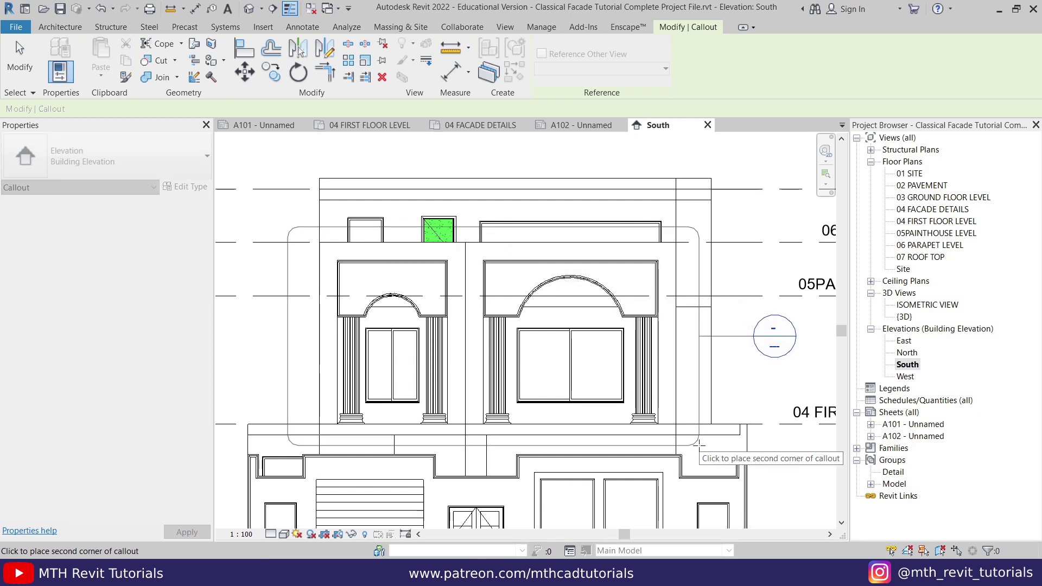
pyautogui.click(699, 444)
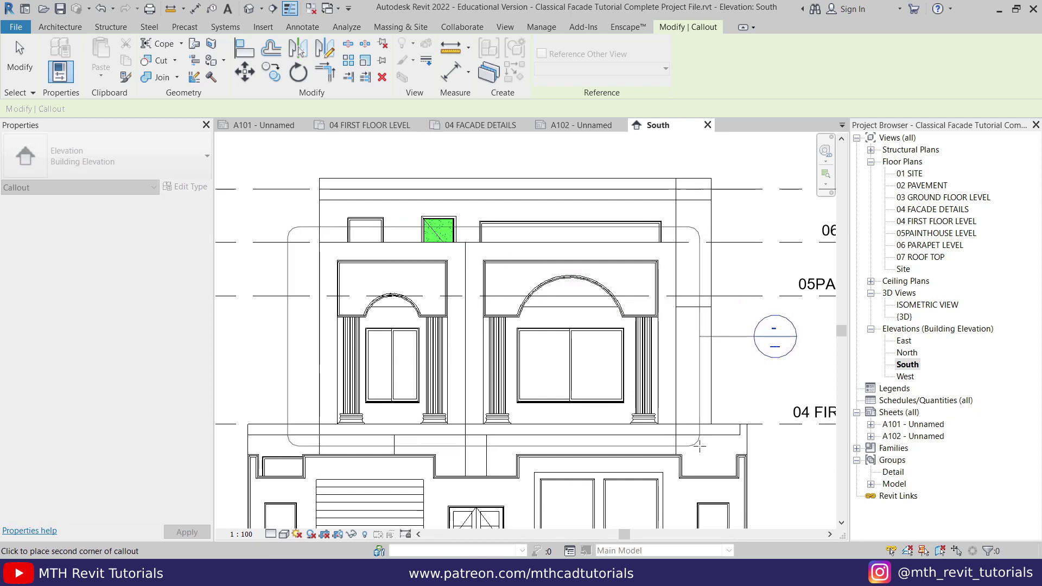
pyautogui.press('Escape')
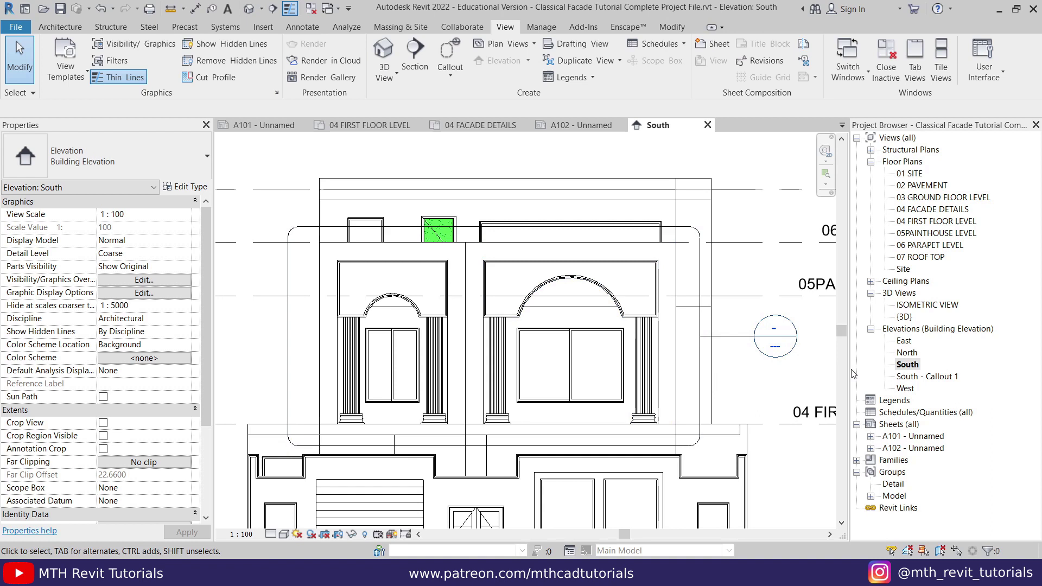
# Rename the South elevation's callout view as "SE - FACADE DETAILS" and open it
pyautogui.rightClick(925, 377)
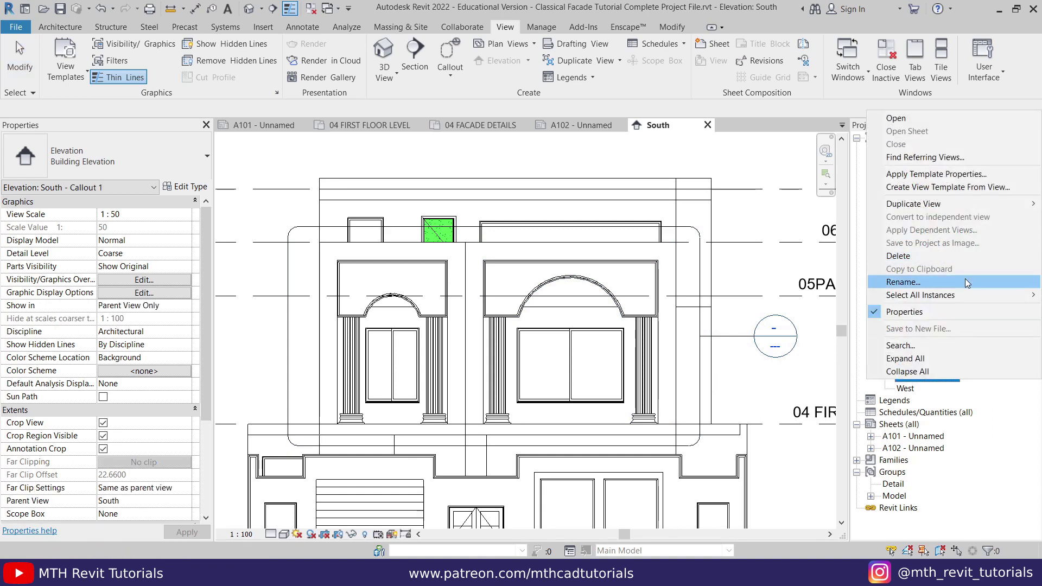
pyautogui.click(965, 282)
pyautogui.write('SE - FACADE DETA')
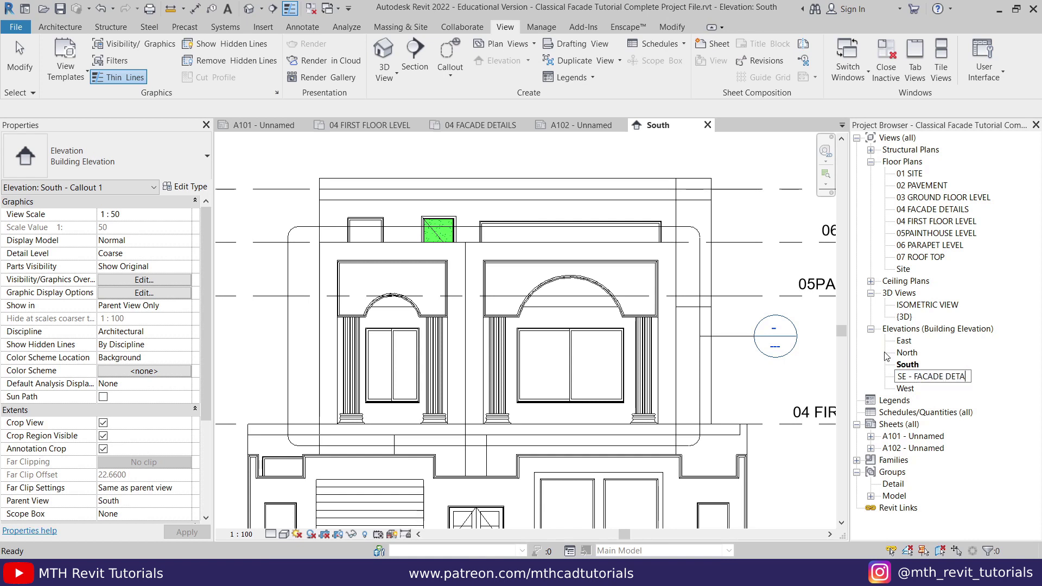
pyautogui.write('ILS')
pyautogui.press('Return')
pyautogui.doubleClick(952, 366)
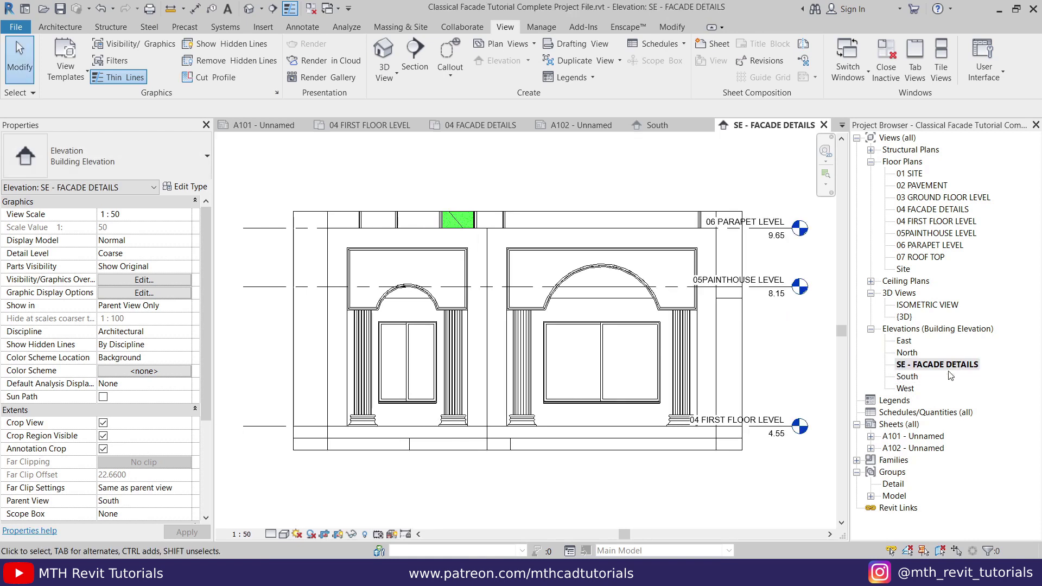
# Place the SE - FACADE DETAILS view on sheet A102 below the 04 FACADE DETAILS viewport and check the sheet layout
pyautogui.doubleClick(912, 449)
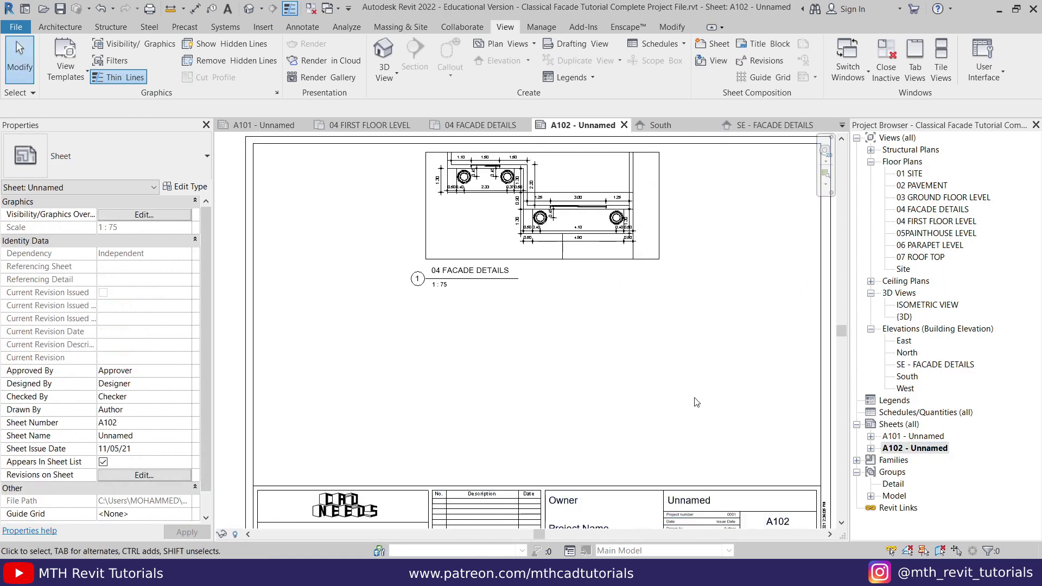
pyautogui.click(934, 365)
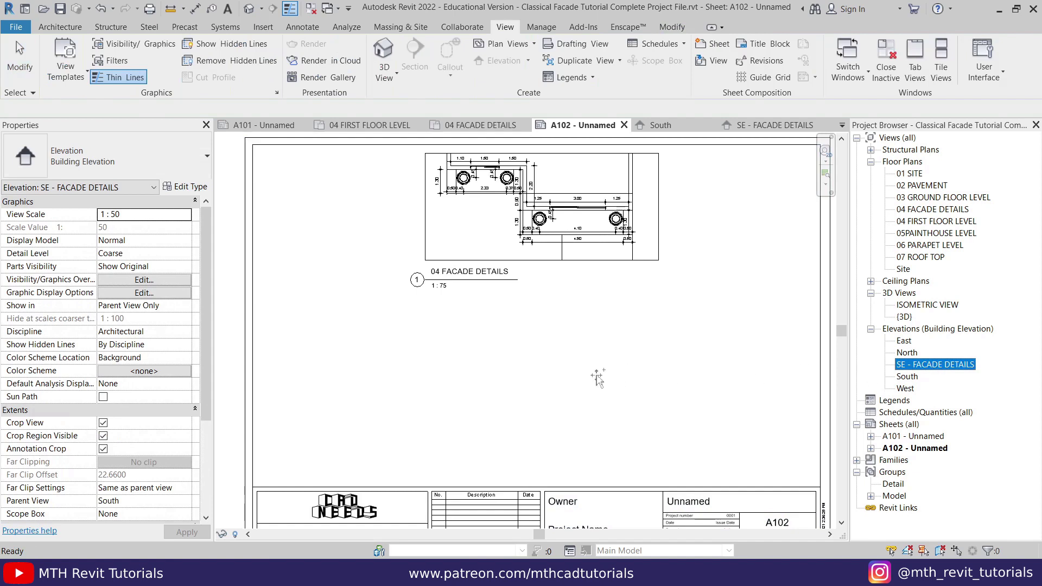
pyautogui.moveTo(557, 383); pyautogui.dragTo(549, 383)
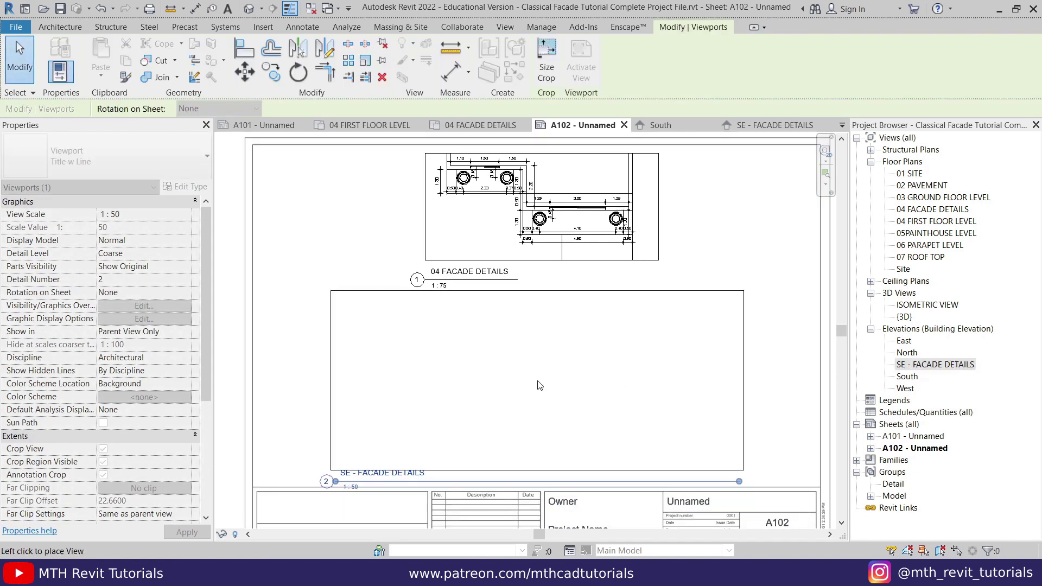
pyautogui.click(540, 386)
pyautogui.moveTo(584, 430); pyautogui.dragTo(581, 387, button='middle')
pyautogui.press('Escape')
pyautogui.scroll(-1, 456, 382)
pyautogui.scroll(5, 372, 438)
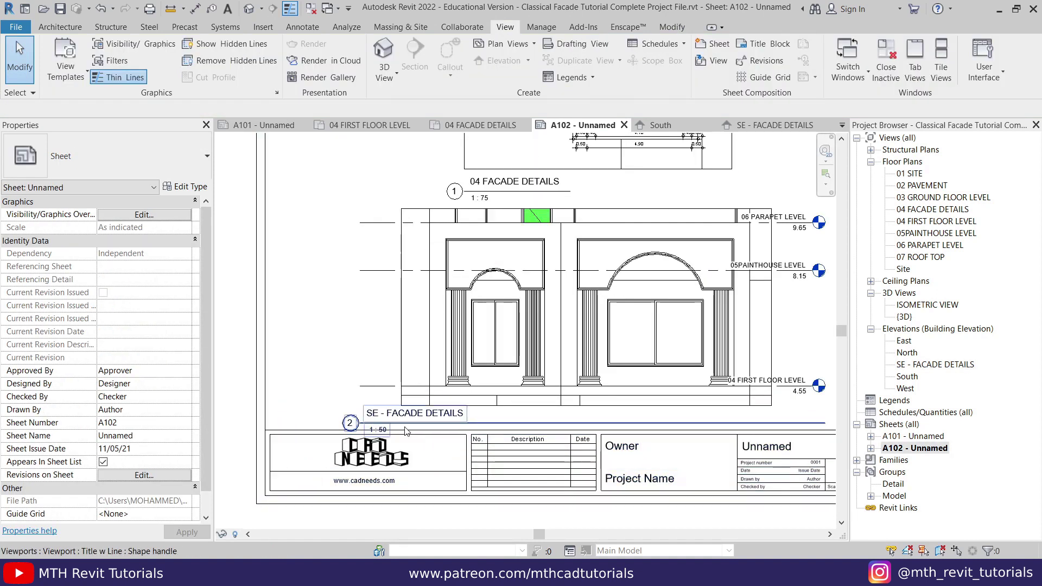
pyautogui.scroll(-6, 340, 450)
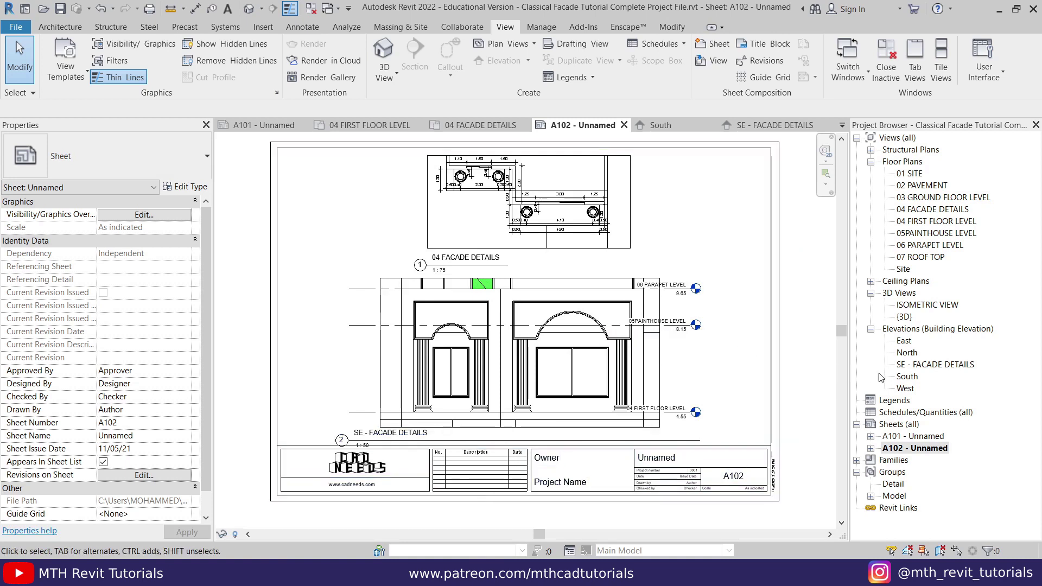
# Open the SE - FACADE DETAILS view and add aligned vertical dimensions for the window's sill height and opening height
pyautogui.doubleClick(944, 365)
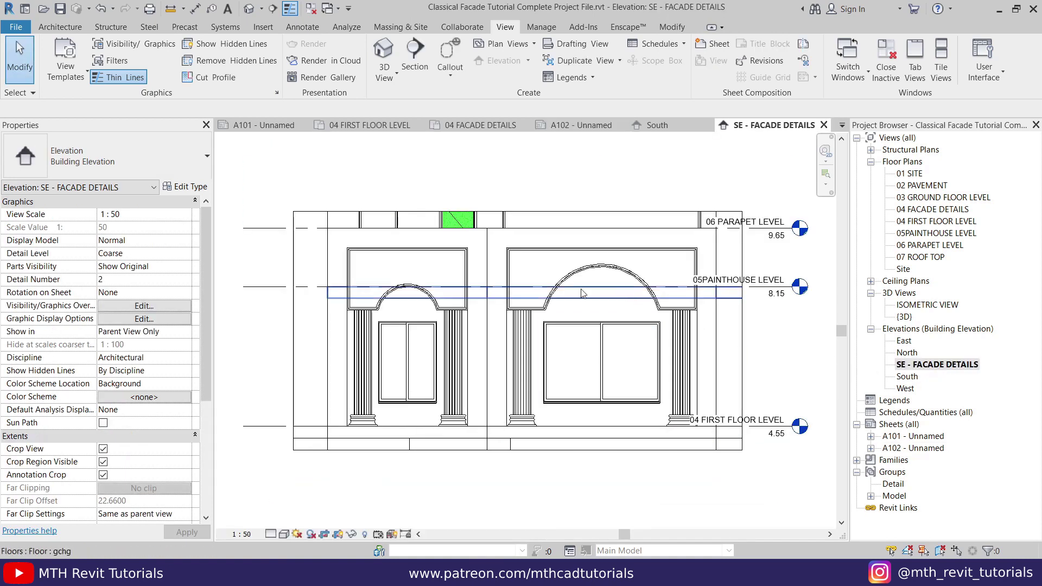
pyautogui.scroll(3, 369, 418)
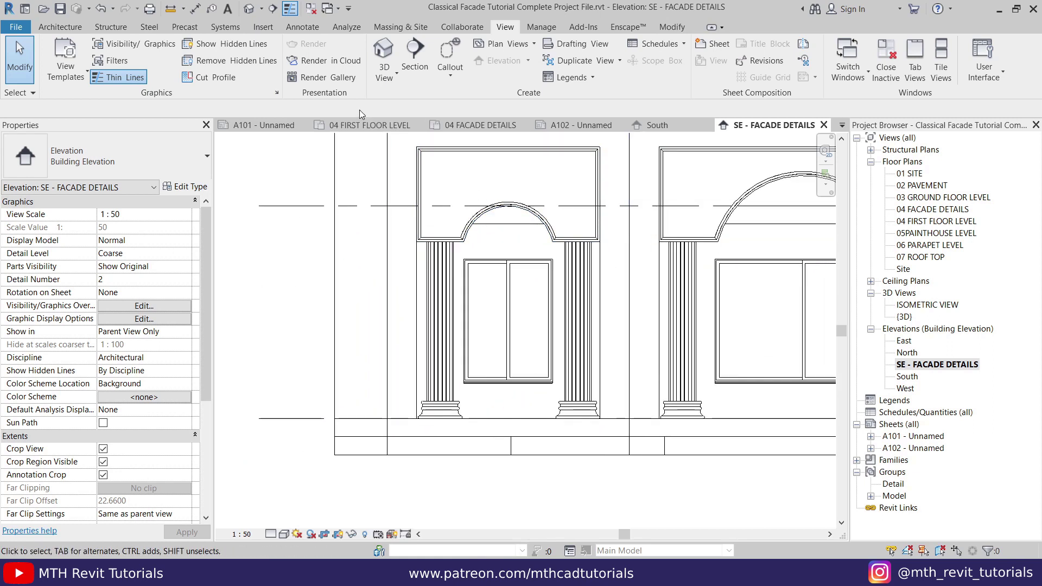
pyautogui.click(303, 26)
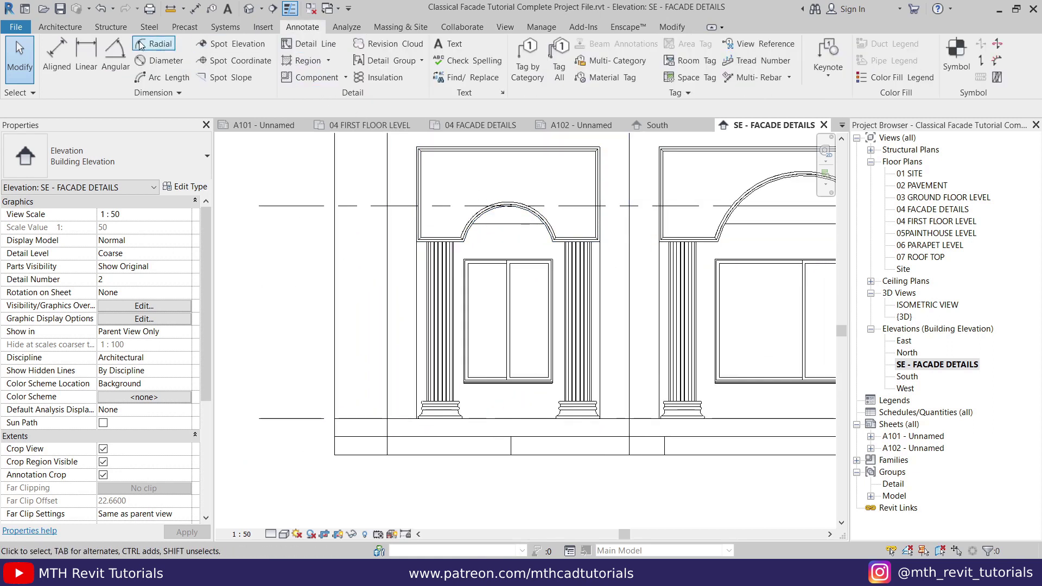
pyautogui.click(56, 60)
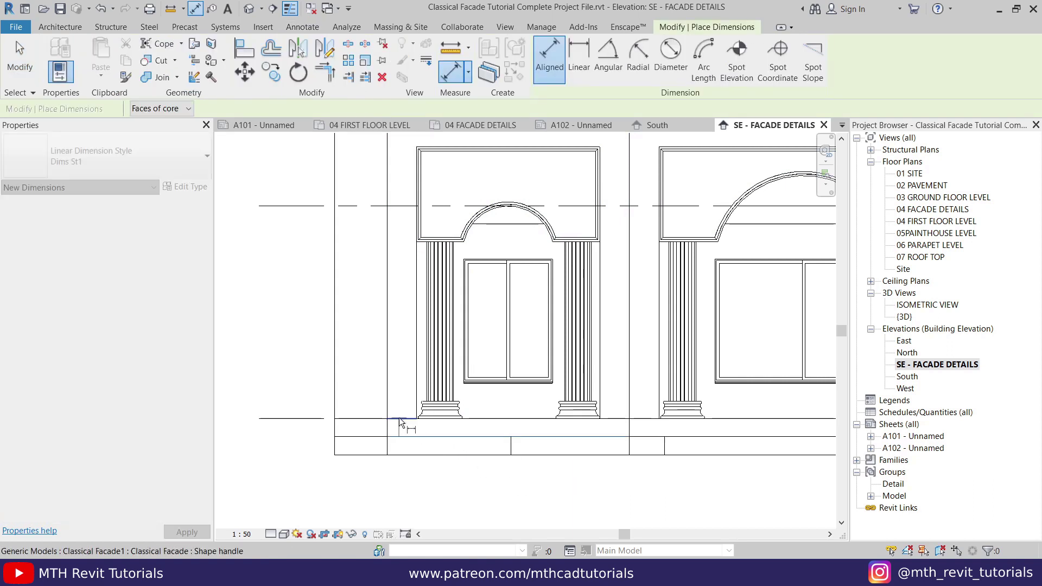
pyautogui.scroll(2, 503, 393)
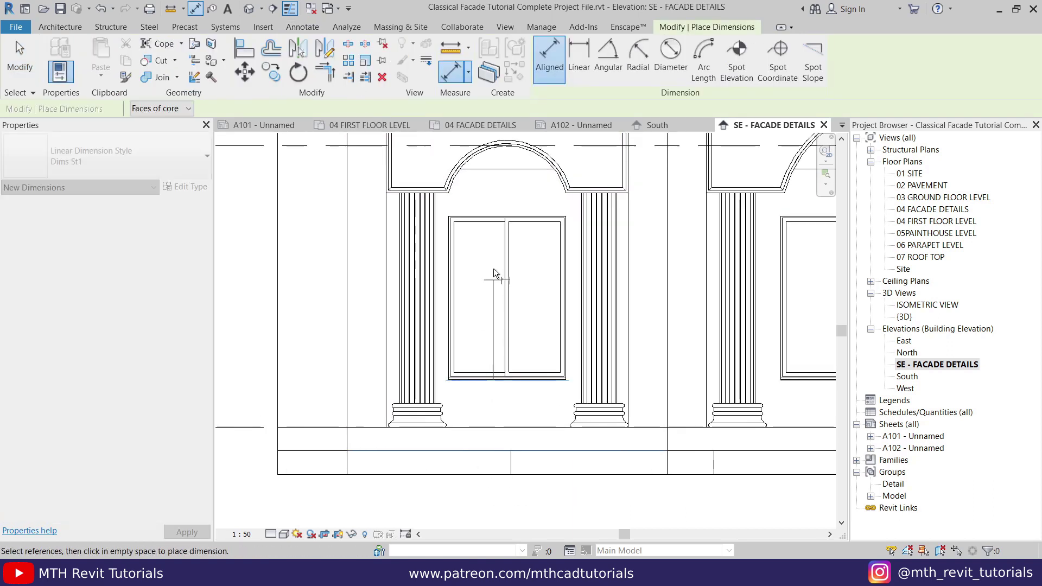
pyautogui.press('Escape')
pyautogui.press('Escape')
pyautogui.scroll(-4, 382, 507)
# Add chained aligned dimensions beside the arched facades, from below the first floor through the column and frame mouldings to the parapet level
pyautogui.click(56, 59)
pyautogui.scroll(3, 304, 430)
pyautogui.click(432, 520)
pyautogui.scroll(3, 440, 316)
pyautogui.scroll(5, 440, 314)
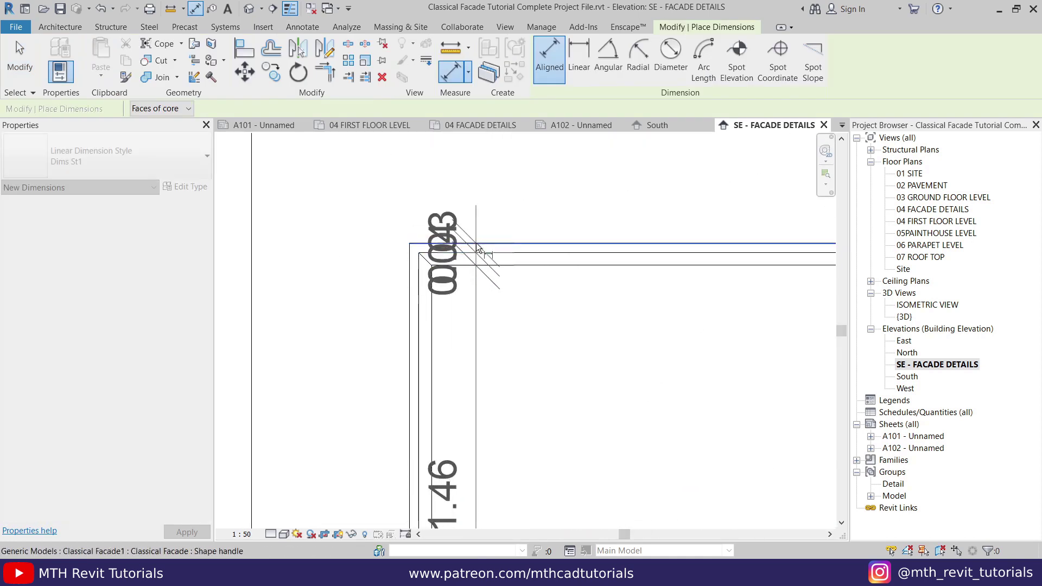
pyautogui.scroll(-5, 476, 242)
pyautogui.scroll(3, 481, 435)
pyautogui.scroll(-5, 464, 391)
pyautogui.scroll(1, 489, 325)
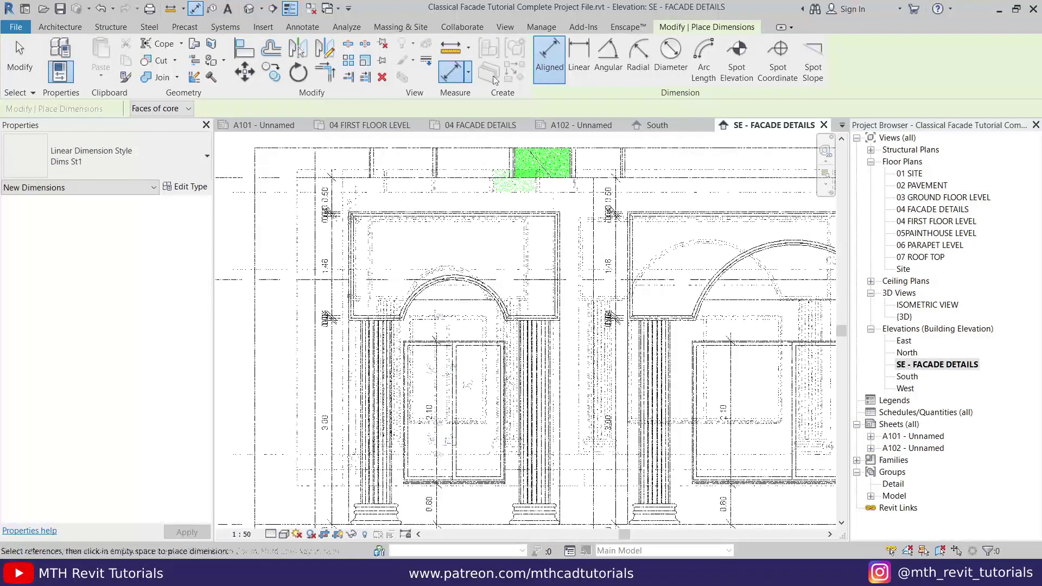
# Add radial dimensions to the arches of both the narrow and the wide facade
pyautogui.click(638, 59)
pyautogui.scroll(3, 481, 277)
pyautogui.click(535, 251)
pyautogui.click(591, 209)
pyautogui.scroll(-3, 547, 307)
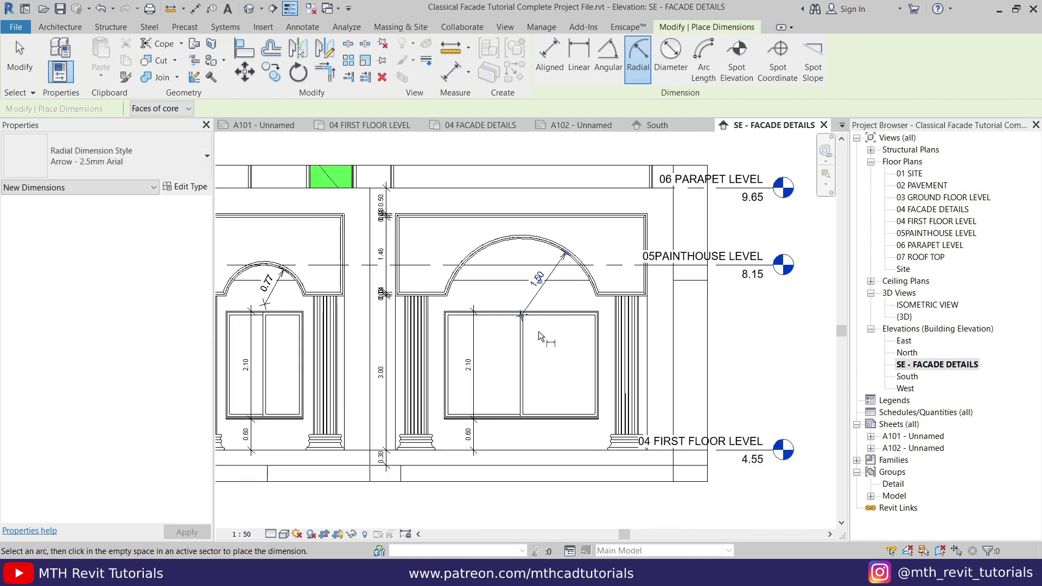
pyautogui.moveTo(395, 280); pyautogui.dragTo(498, 314, button='middle')
pyautogui.rightClick(519, 206)
pyautogui.click(538, 213)
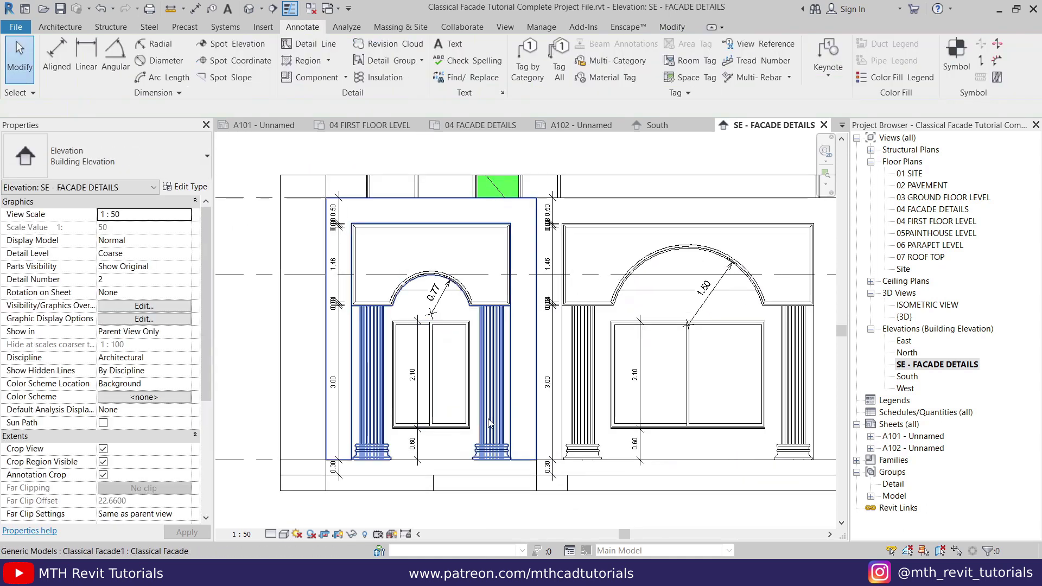
# Duplicate the Dims St1 type of the narrow facade's vertical dimension string as "A3 S 50 3mm"
pyautogui.scroll(2, 540, 380)
pyautogui.moveTo(548, 291); pyautogui.dragTo(377, 264, button='middle')
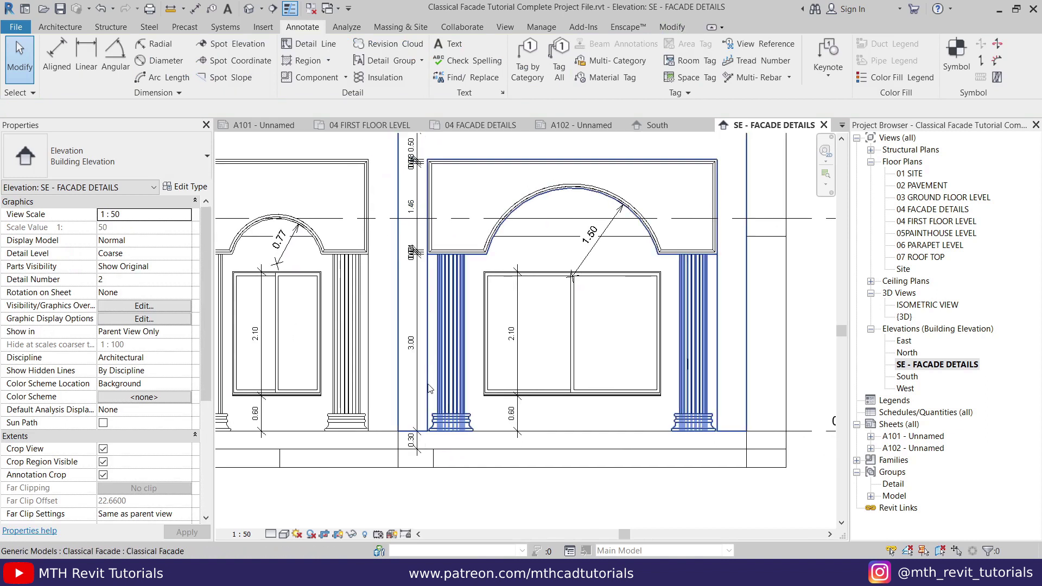
pyautogui.moveTo(554, 313); pyautogui.dragTo(544, 320, button='middle')
pyautogui.moveTo(426, 339); pyautogui.dragTo(728, 349, button='middle')
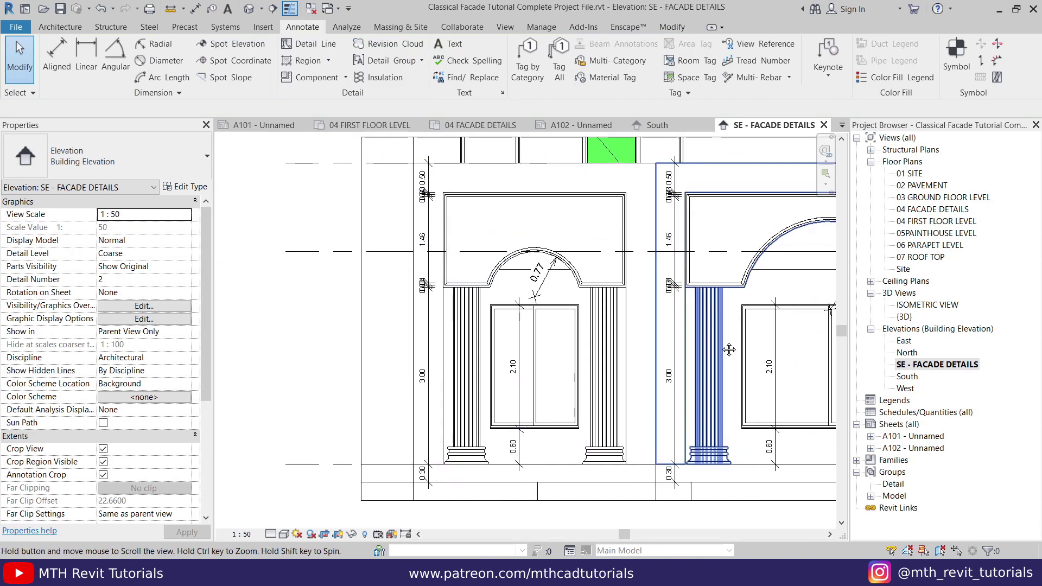
pyautogui.scroll(4, 448, 272)
pyautogui.scroll(-3, 357, 283)
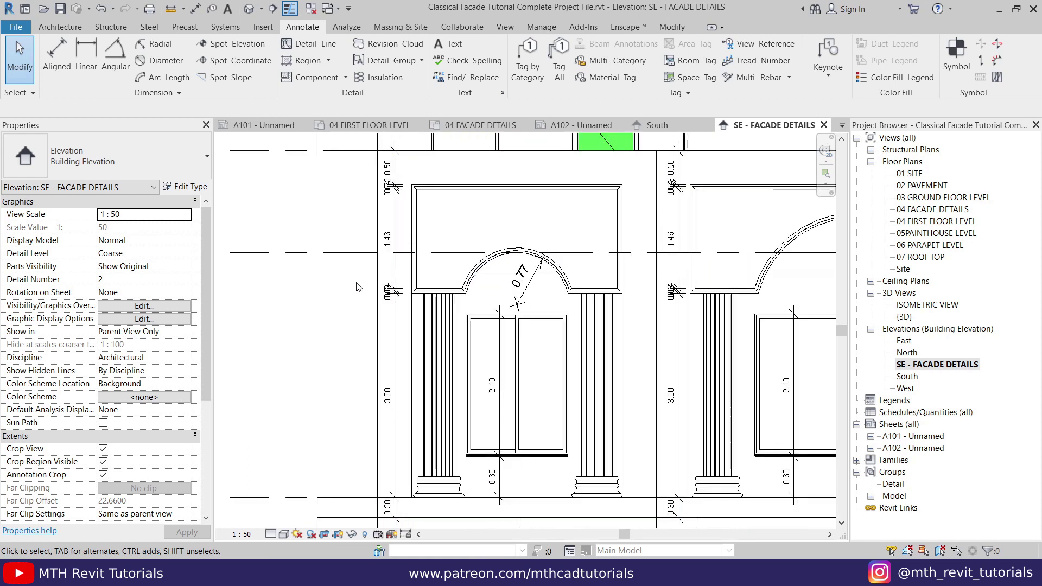
pyautogui.moveTo(410, 181); pyautogui.dragTo(342, 198, button='middle')
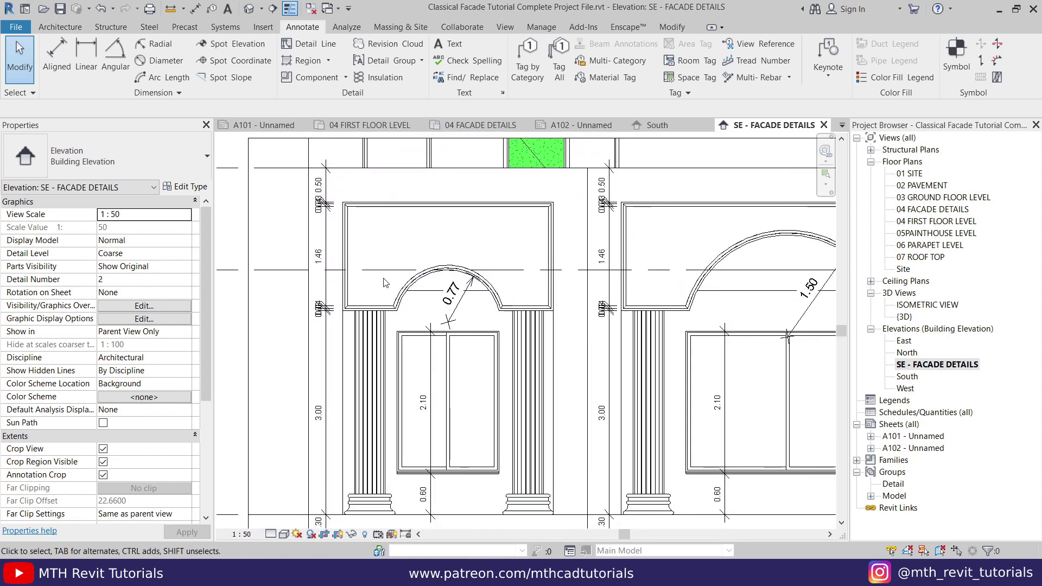
pyautogui.click(325, 197)
pyautogui.click(185, 187)
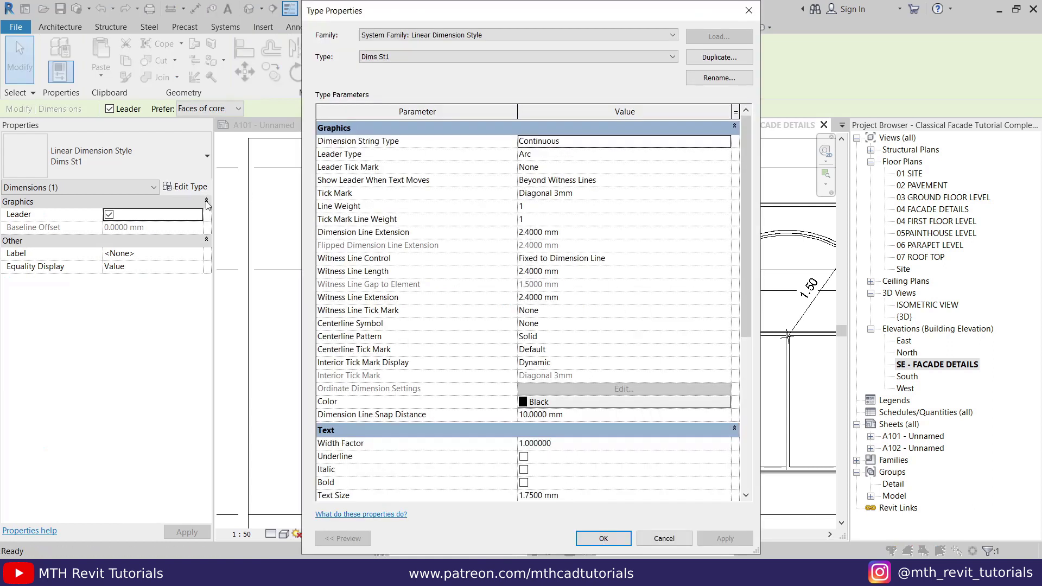
pyautogui.click(719, 57)
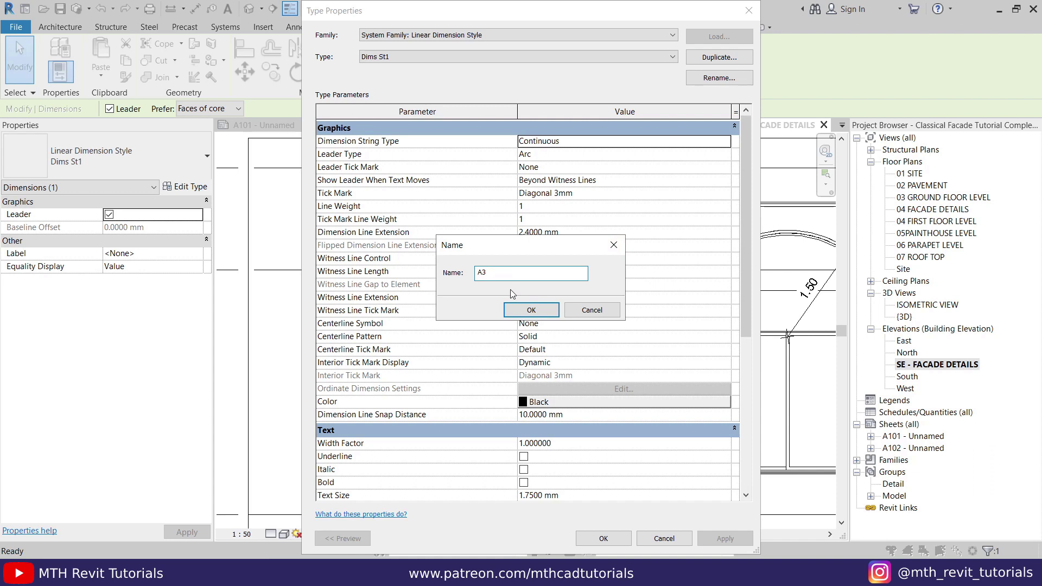
pyautogui.write('A3 S 50')
pyautogui.click(530, 307)
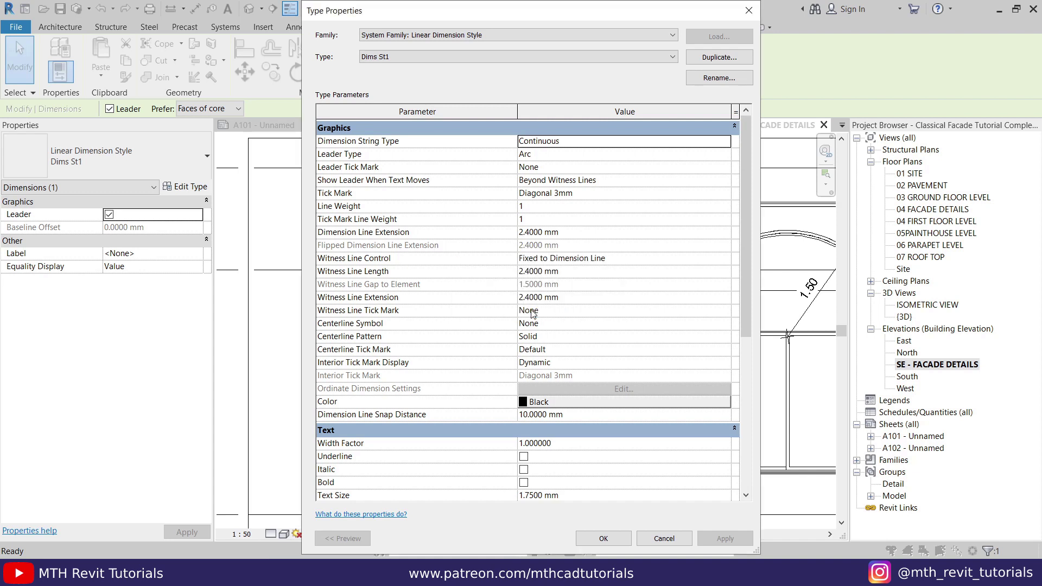
# Set the A3 S 50 3mm dimension style's text size to 3 mm and its tick mark to Open Dot 1.5mm
pyautogui.scroll(-5, 541, 325)
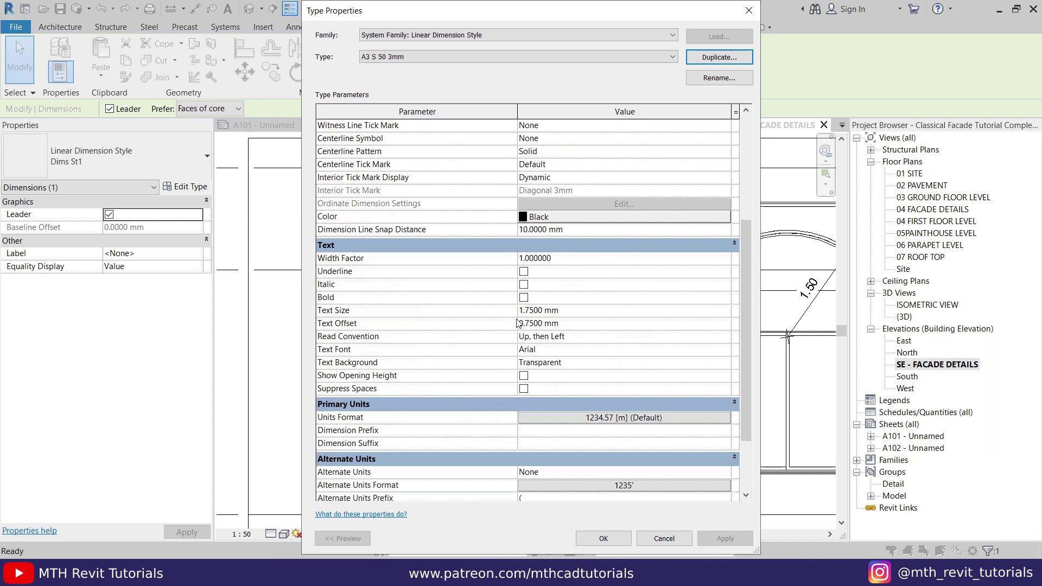
pyautogui.click(595, 311)
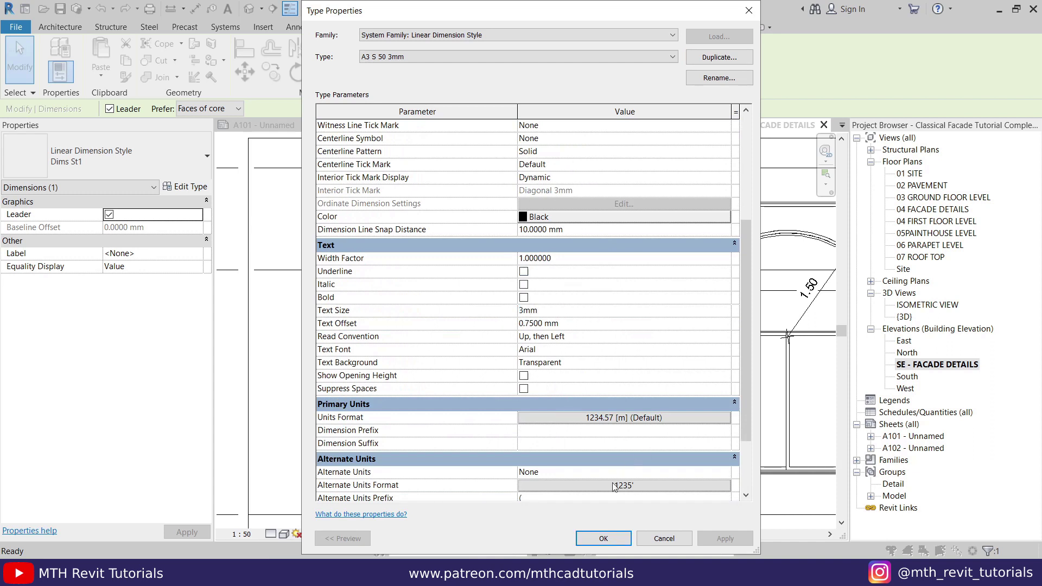
pyautogui.scroll(5, 531, 220)
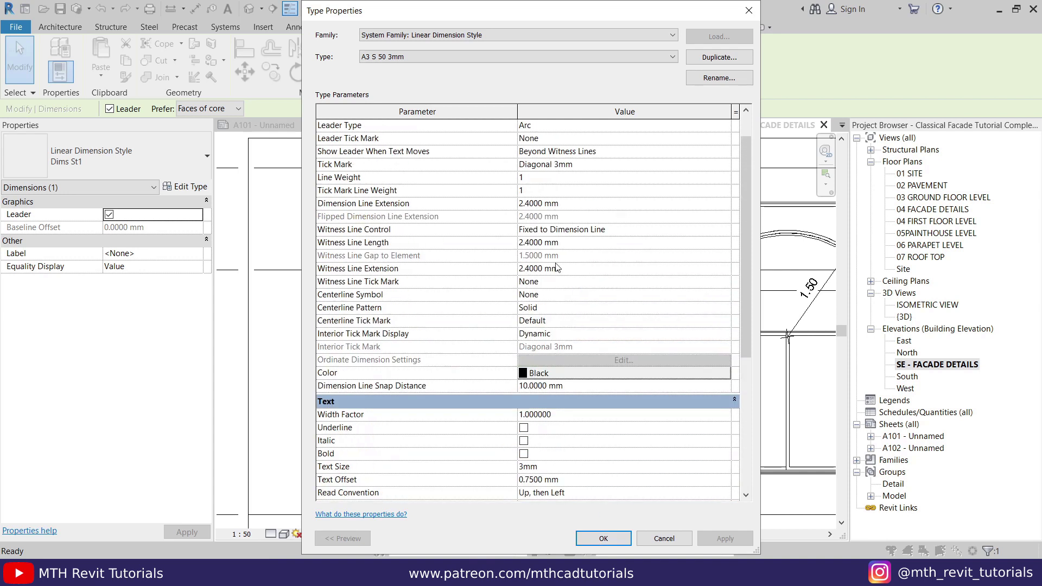
pyautogui.click(726, 197)
pyautogui.click(725, 194)
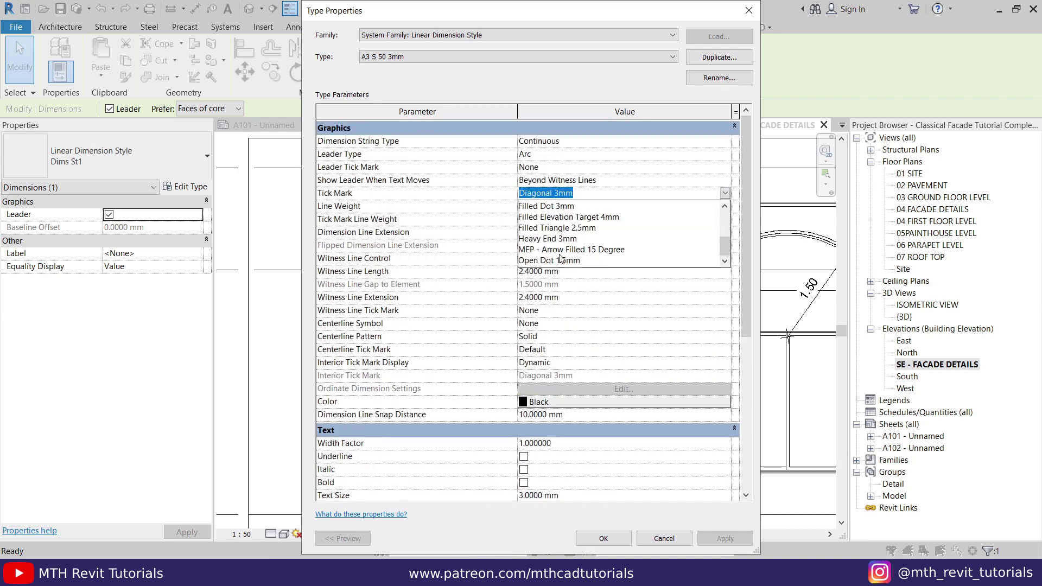
pyautogui.click(542, 260)
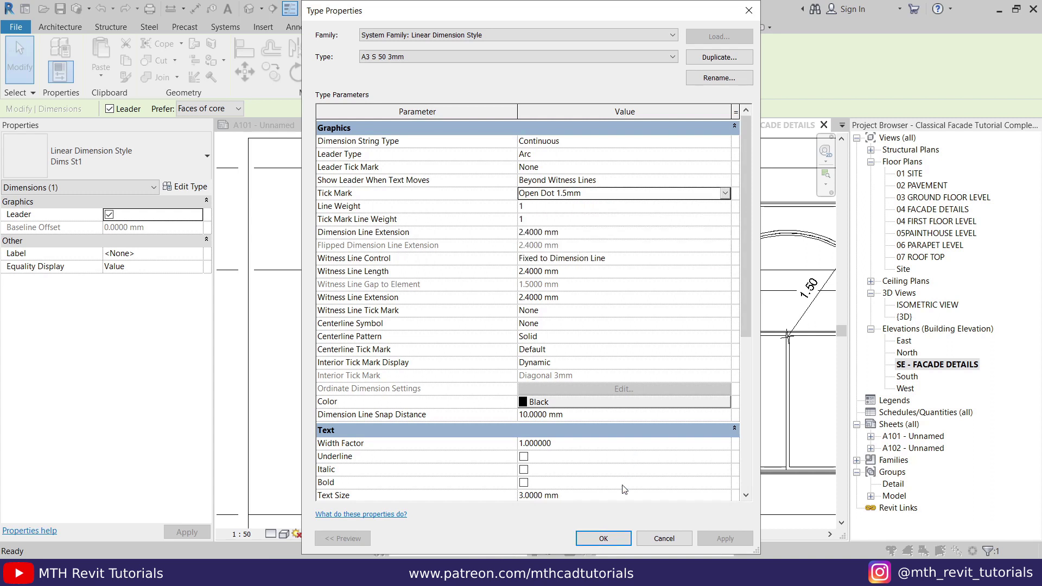
pyautogui.click(603, 538)
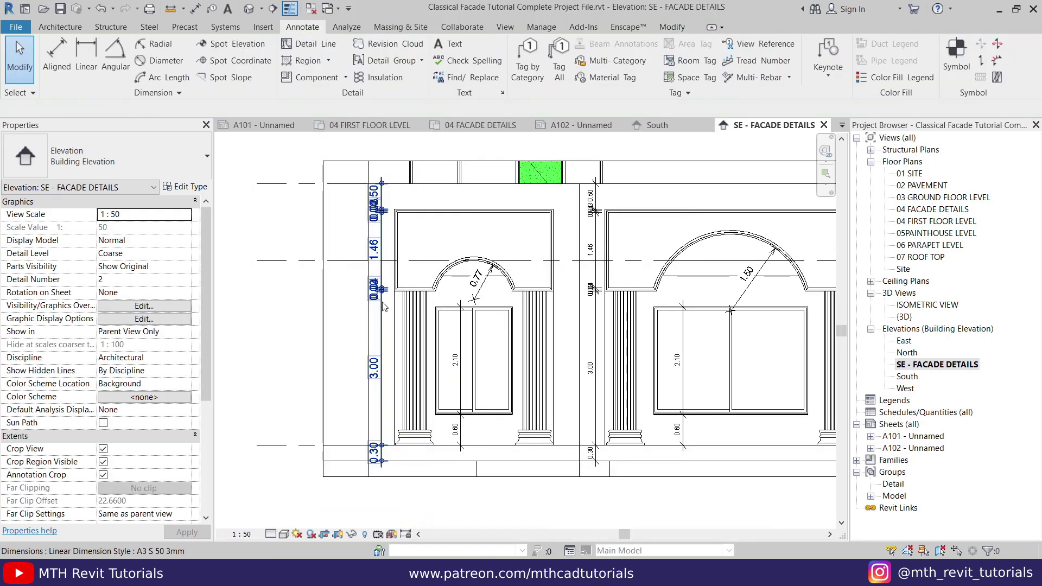
# Switch all remaining Dims St1 dimensions in the facade callout view to the A3 S 50 3mm style
pyautogui.scroll(1, 383, 279)
pyautogui.moveTo(381, 264)
pyautogui.mouseDown(button='middle')
pyautogui.moveTo(379, 305)
pyautogui.moveTo(386, 265)
pyautogui.mouseUp(button='middle')
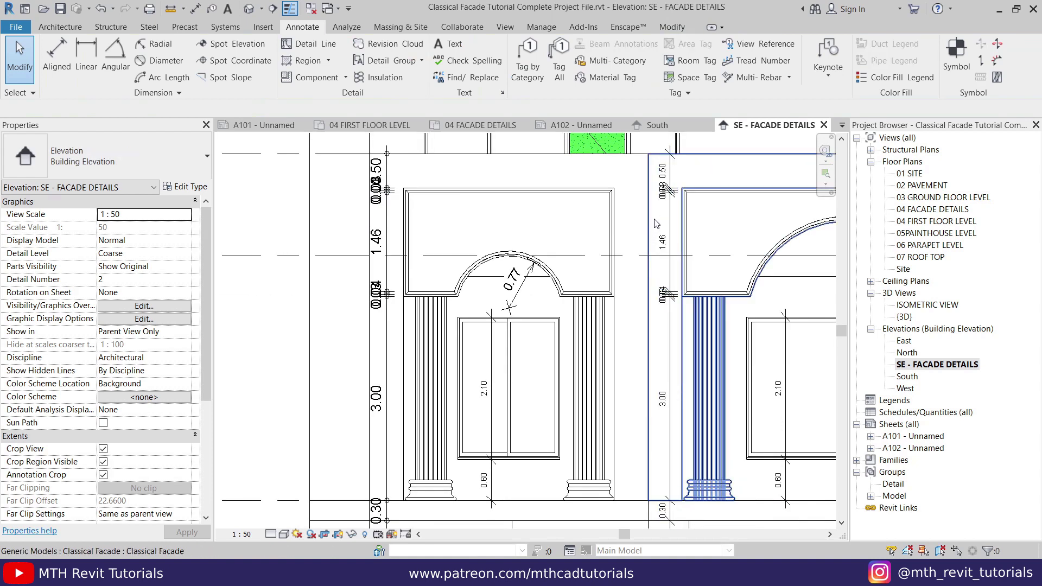
pyautogui.rightClick(661, 194)
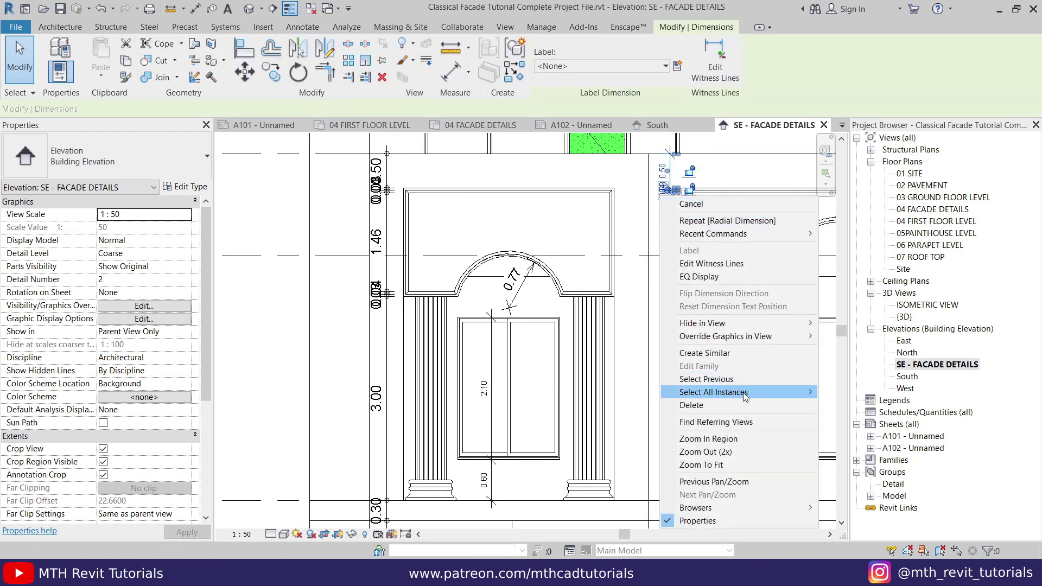
pyautogui.moveTo(745, 397)
pyautogui.click(858, 392)
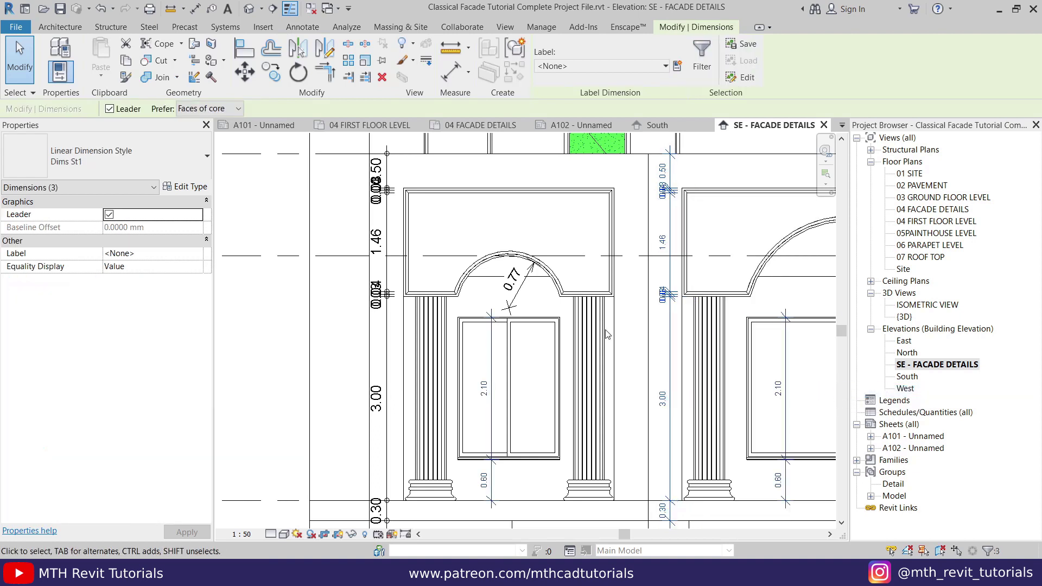
pyautogui.click(145, 165)
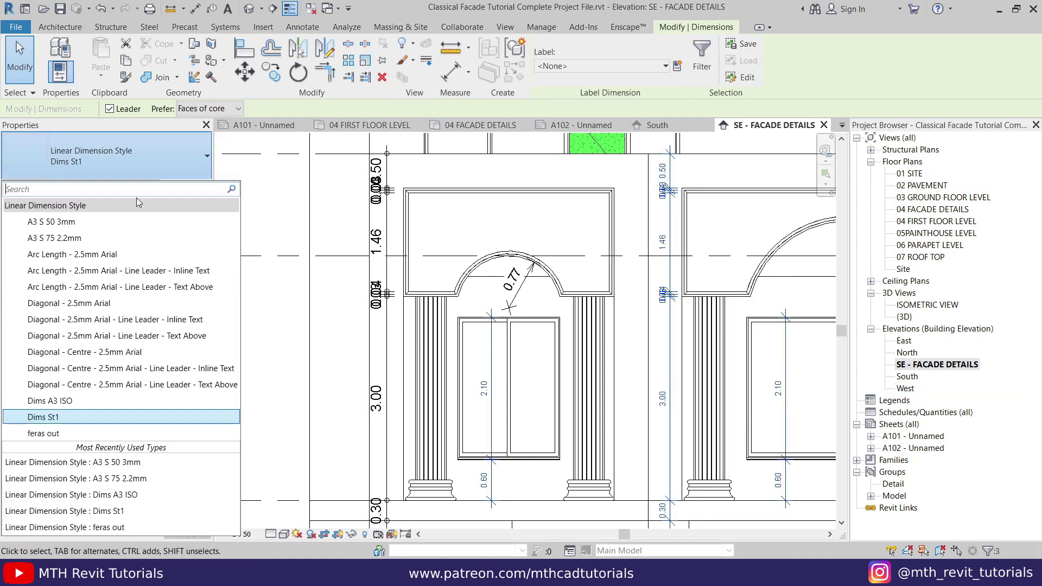
pyautogui.click(53, 223)
pyautogui.press('Escape')
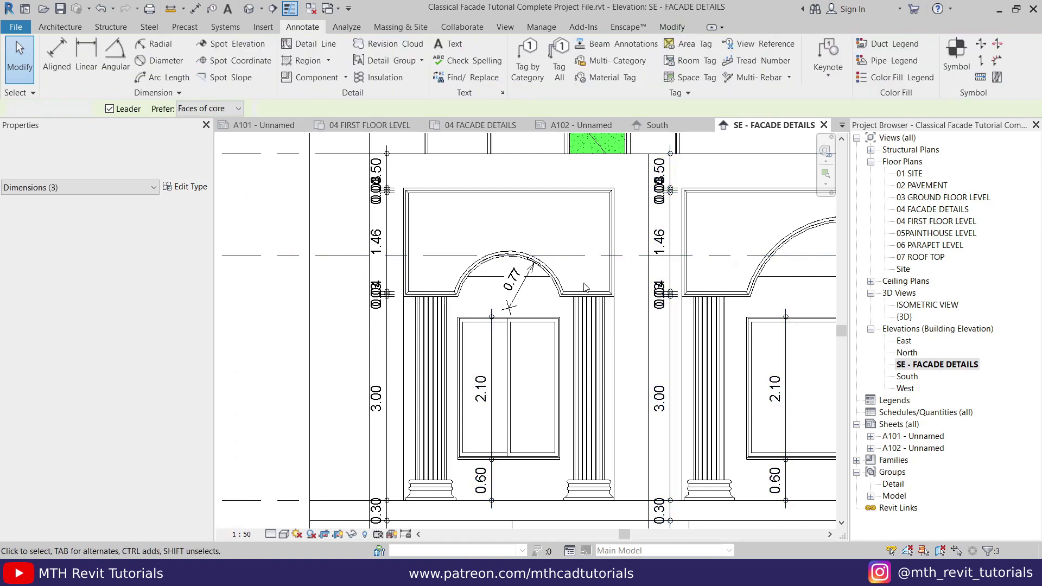
# Move the 0.50 text of the narrow facade's vertical dimension string outward with a leader, above the parapet level line
pyautogui.scroll(3, 400, 315)
pyautogui.moveTo(579, 341); pyautogui.dragTo(553, 343, button='middle')
pyautogui.moveTo(413, 410); pyautogui.dragTo(458, 449, button='middle')
pyautogui.moveTo(410, 381); pyautogui.dragTo(566, 442, button='middle')
pyautogui.scroll(3, 265, 330)
pyautogui.scroll(2, 265, 327)
pyautogui.moveTo(323, 336); pyautogui.dragTo(502, 366, button='middle')
pyautogui.moveTo(493, 313); pyautogui.dragTo(579, 304, button='middle')
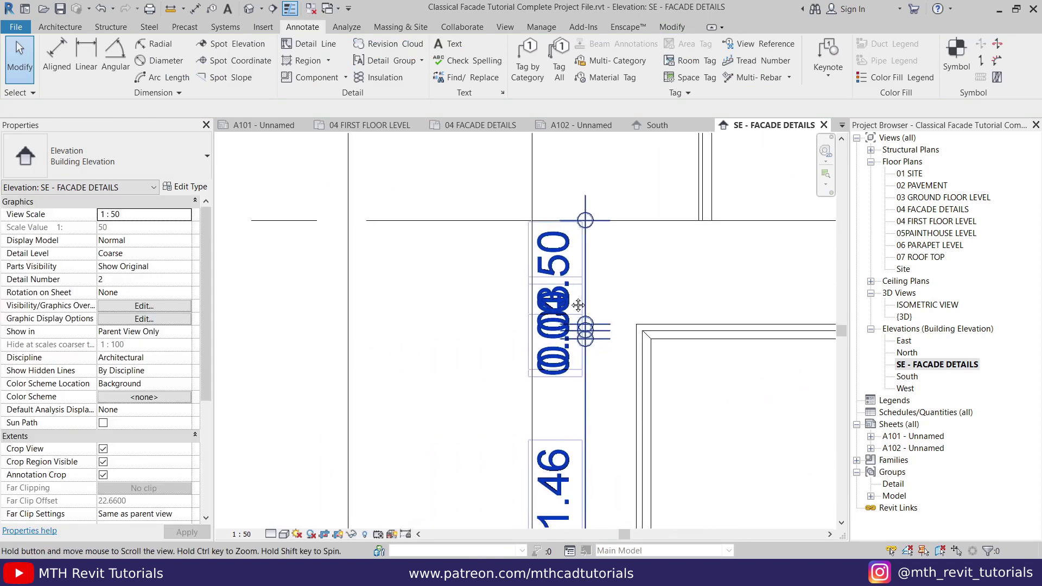
pyautogui.click(568, 270)
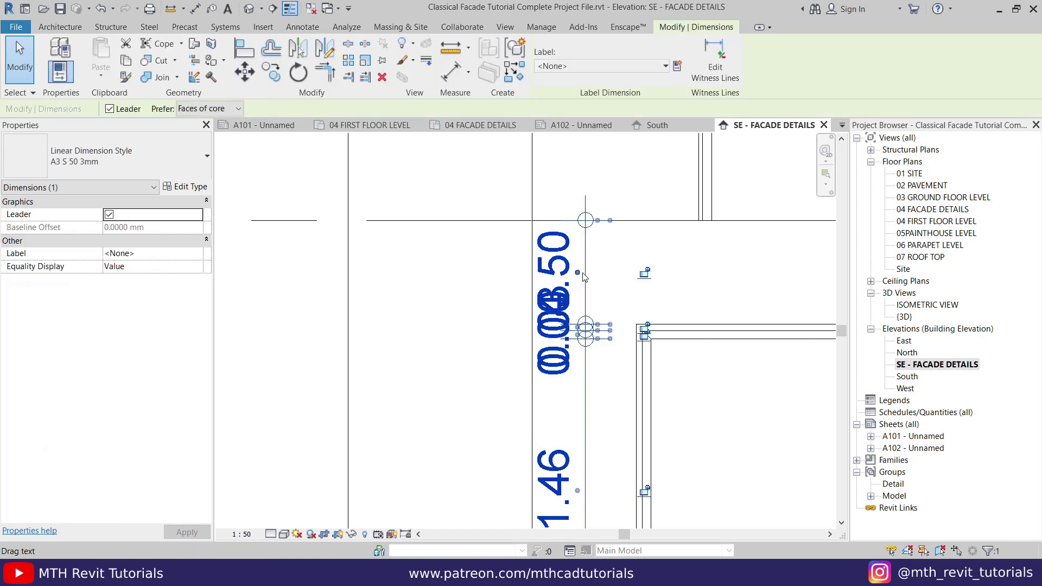
pyautogui.moveTo(579, 278); pyautogui.dragTo(639, 338, button='middle')
pyautogui.moveTo(639, 343); pyautogui.dragTo(549, 241)
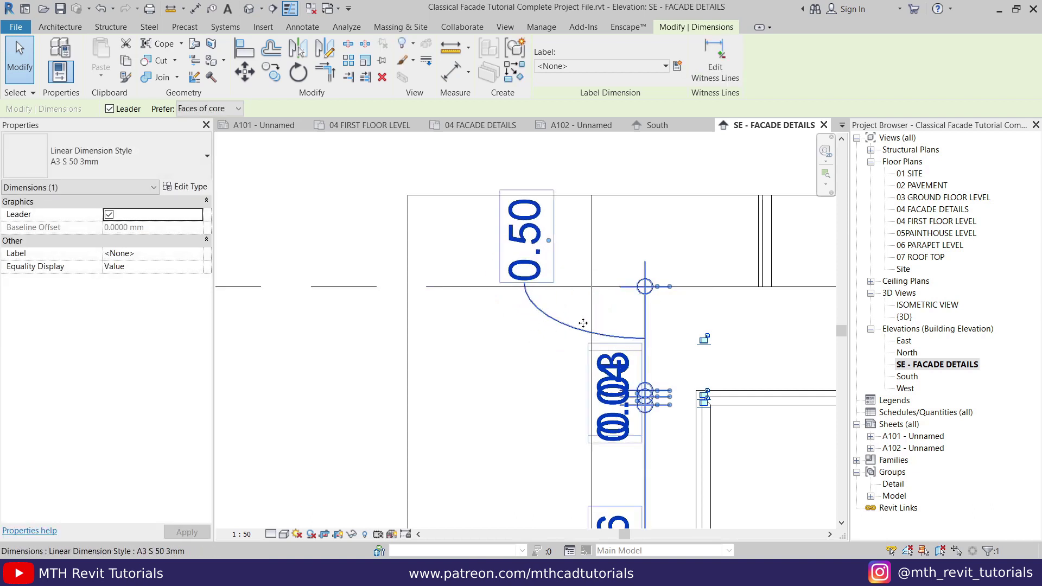
pyautogui.press('Escape')
# Pull the overlapping 0.03 and 0.04 texts at the narrow facade's upper frame moulding outward with leaders, one above the other
pyautogui.scroll(3, 671, 394)
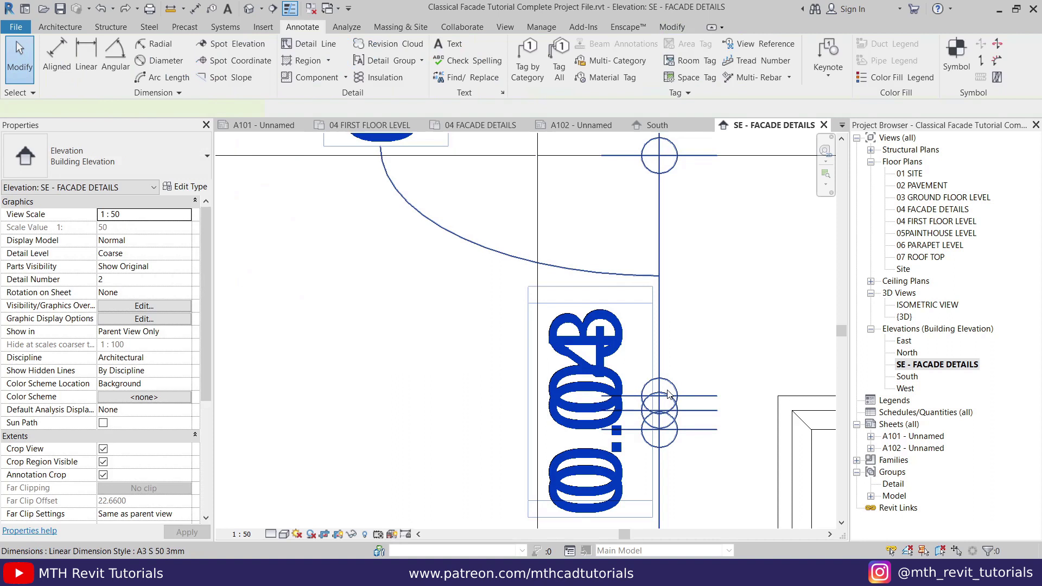
pyautogui.click(667, 394)
pyautogui.moveTo(641, 403); pyautogui.dragTo(307, 200)
pyautogui.moveTo(654, 395); pyautogui.dragTo(703, 216, button='middle')
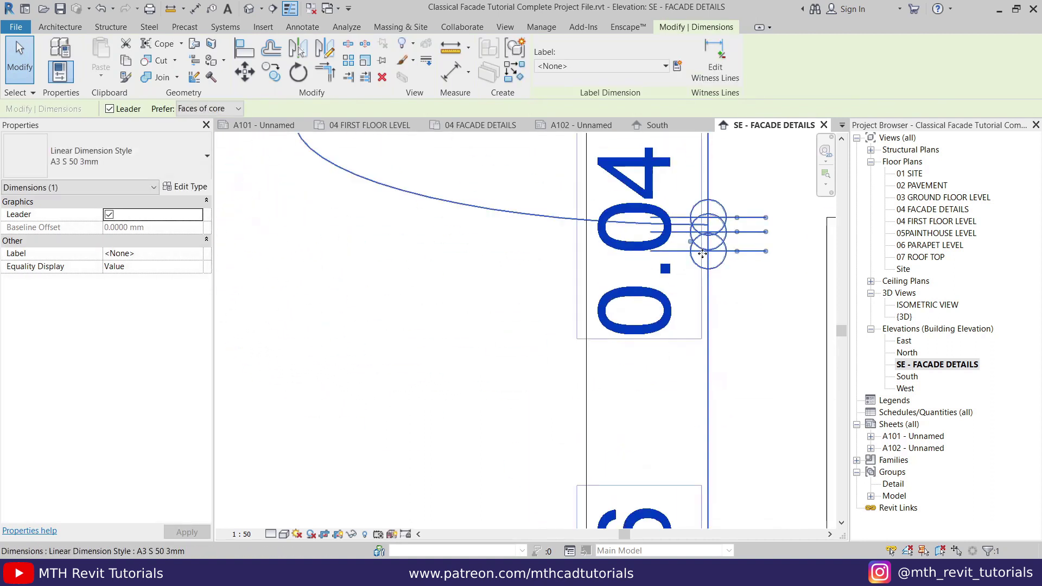
pyautogui.moveTo(691, 245); pyautogui.dragTo(309, 425)
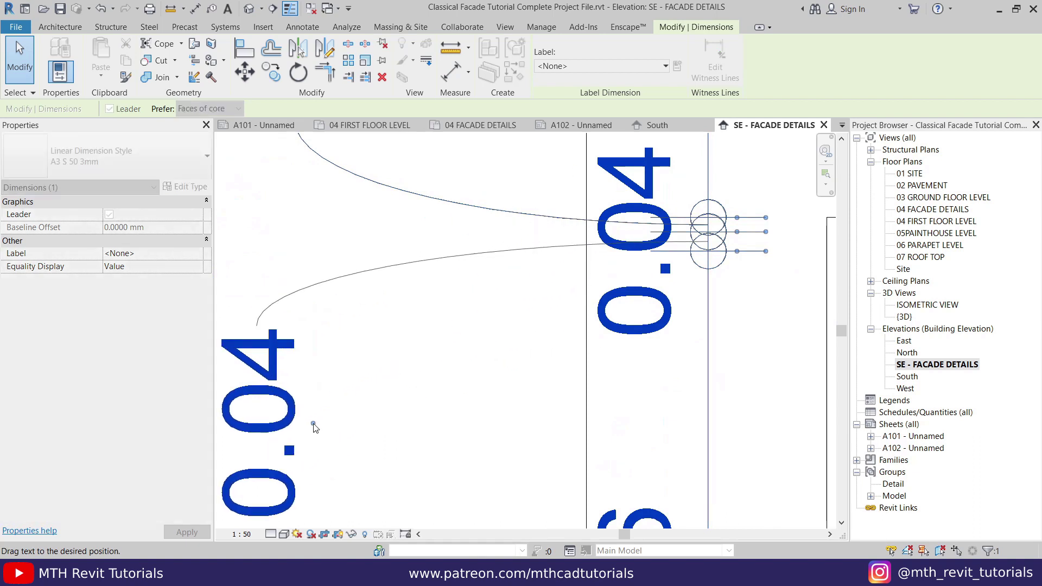
pyautogui.scroll(-4, 548, 369)
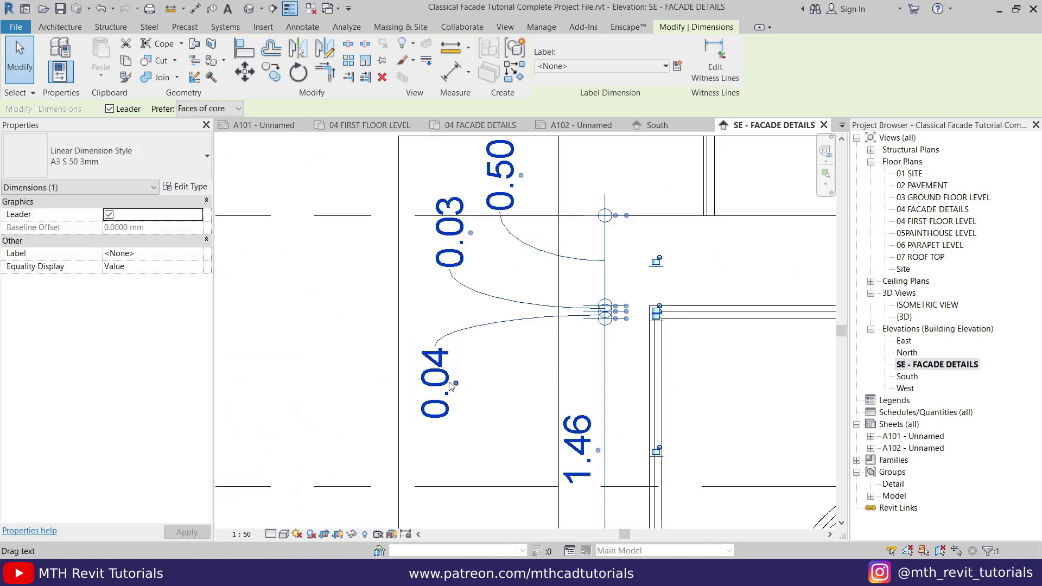
pyautogui.moveTo(457, 383); pyautogui.dragTo(471, 381)
pyautogui.click(500, 403)
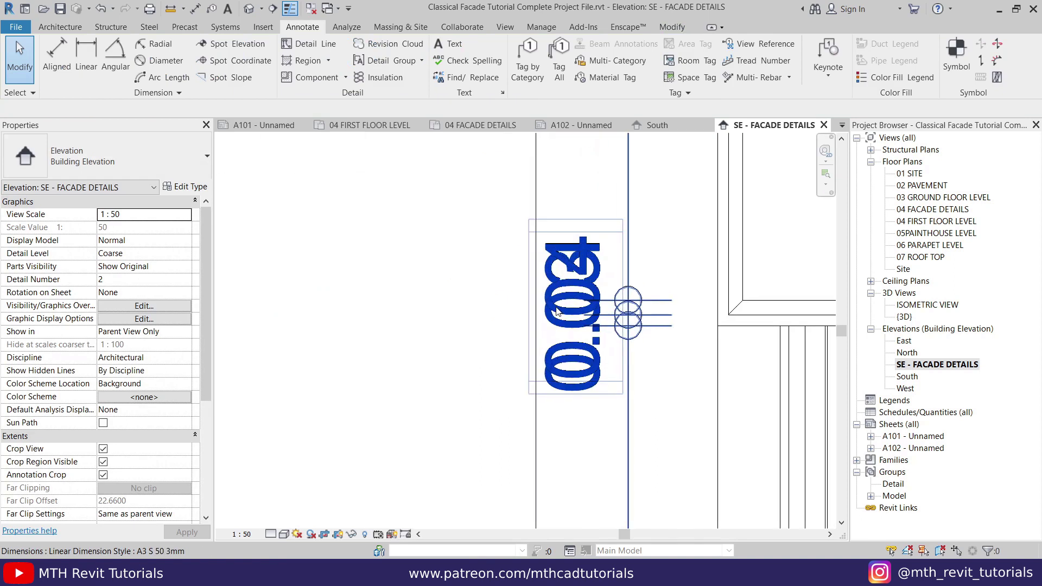
# Pull the overlapping 0.03 and 0.04 texts at the narrow facade's lower frame moulding outward with leaders
pyautogui.click(559, 312)
pyautogui.moveTo(614, 308); pyautogui.dragTo(423, 464)
pyautogui.scroll(-4, 407, 274)
pyautogui.moveTo(492, 519); pyautogui.dragTo(526, 258, button='middle')
# Pull the overlapping 0.03 and 0.04 texts along the wide facade's vertical dimension string outward with leaders, clear of each other
pyautogui.scroll(-2, 526, 259)
pyautogui.moveTo(581, 346); pyautogui.dragTo(290, 518, button='middle')
pyautogui.scroll(2, 616, 291)
pyautogui.scroll(2, 613, 288)
pyautogui.click(591, 365)
pyautogui.moveTo(589, 282); pyautogui.dragTo(624, 483, button='middle')
pyautogui.scroll(3, 570, 261)
pyautogui.moveTo(687, 367); pyautogui.dragTo(524, 282)
pyautogui.moveTo(722, 435); pyautogui.dragTo(726, 314, button='middle')
pyautogui.moveTo(693, 264); pyautogui.dragTo(574, 388)
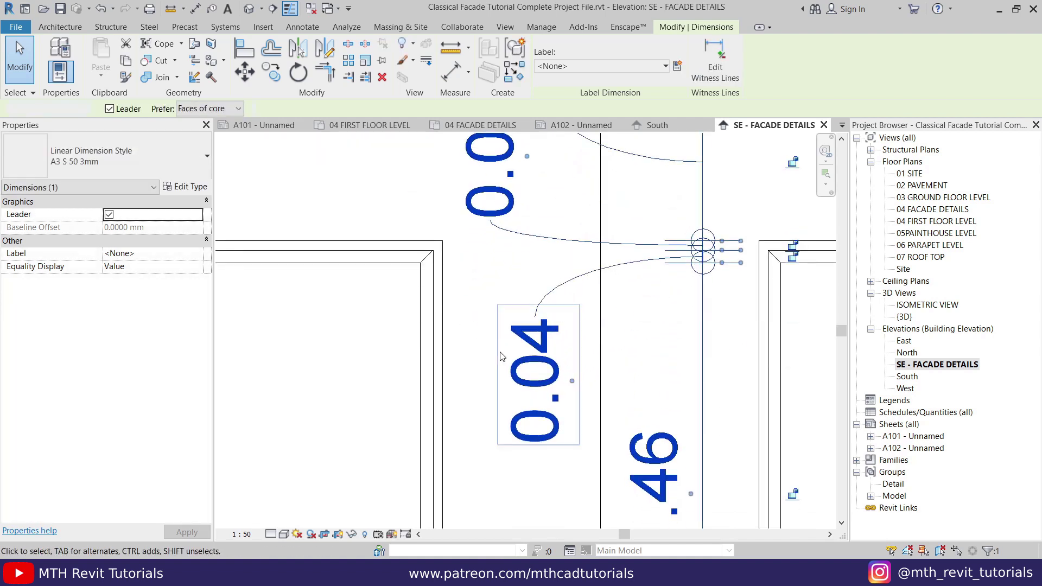
pyautogui.press('Escape')
pyautogui.scroll(-5, 495, 355)
pyautogui.scroll(2, 521, 369)
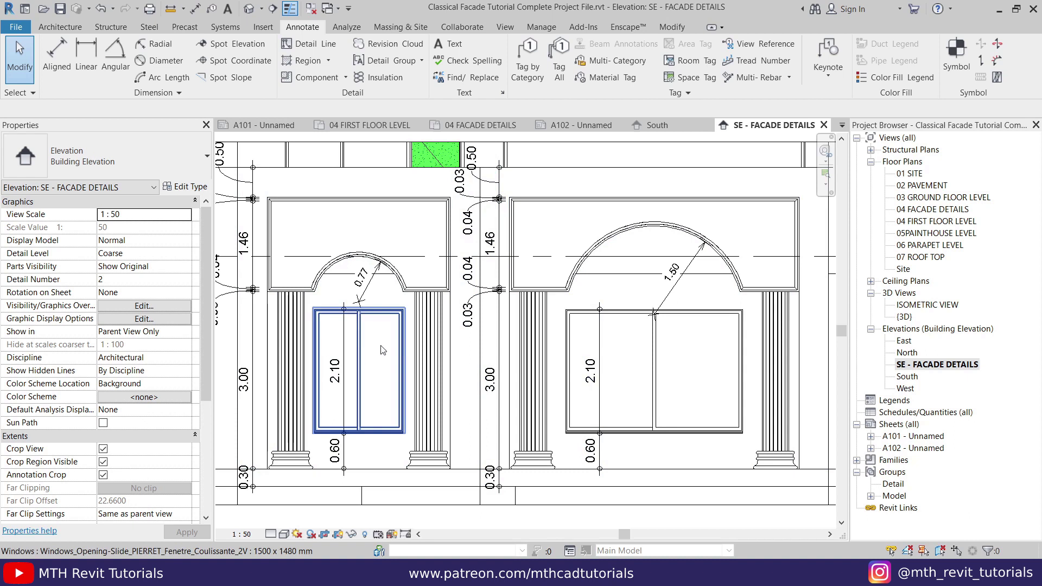
# Draw a 45° detail line about 0.22 m long in the upper corner of the narrow window's right pane
pyautogui.scroll(2, 379, 380)
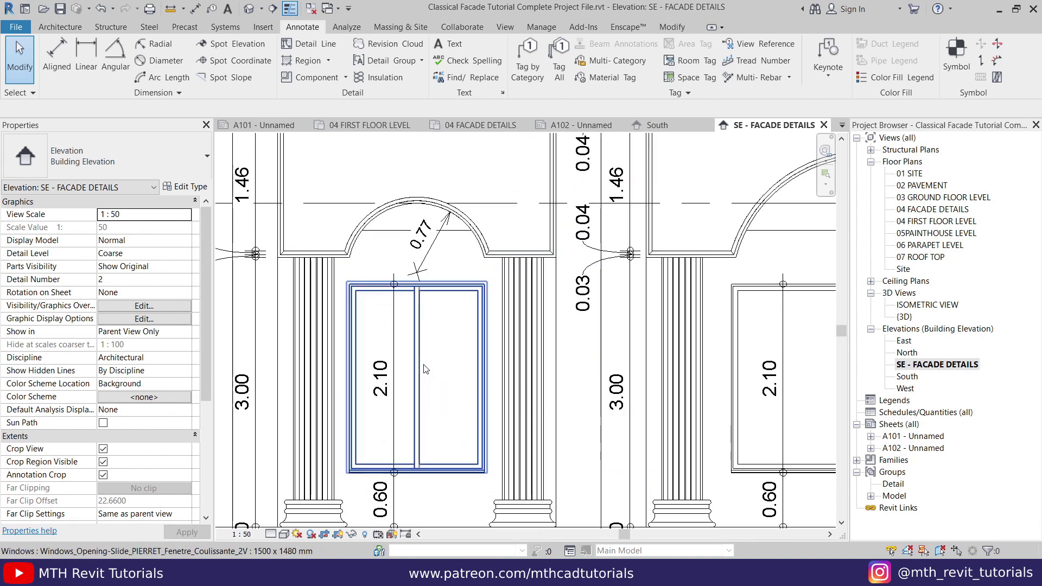
pyautogui.scroll(3, 425, 320)
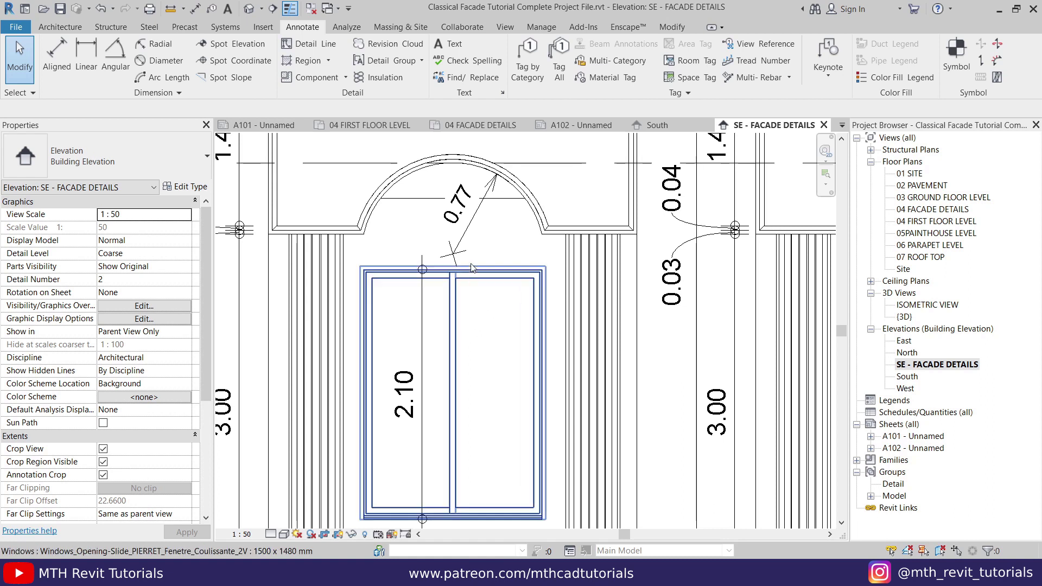
pyautogui.click(307, 52)
pyautogui.scroll(5, 499, 279)
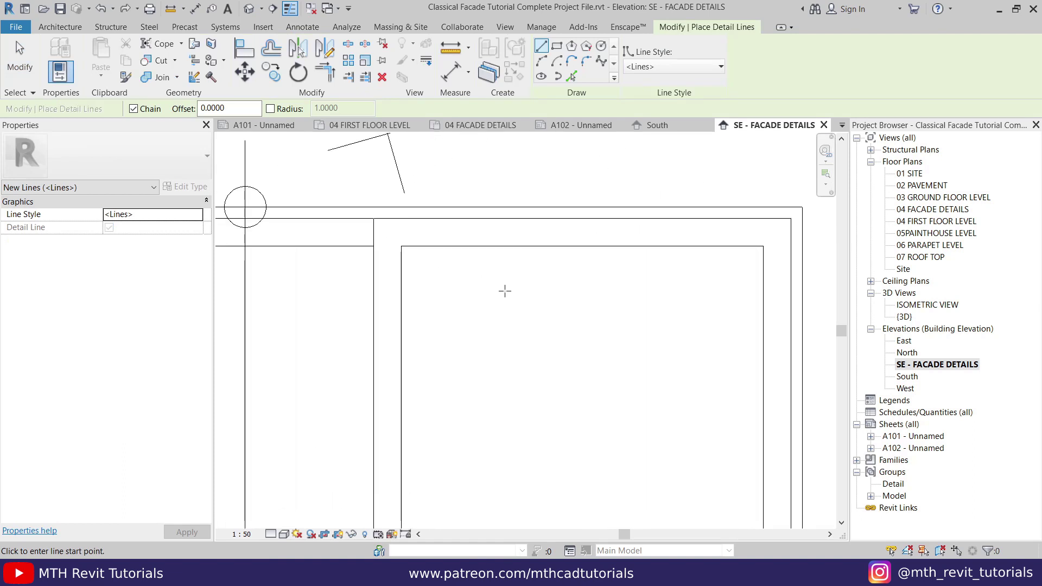
pyautogui.click(502, 293)
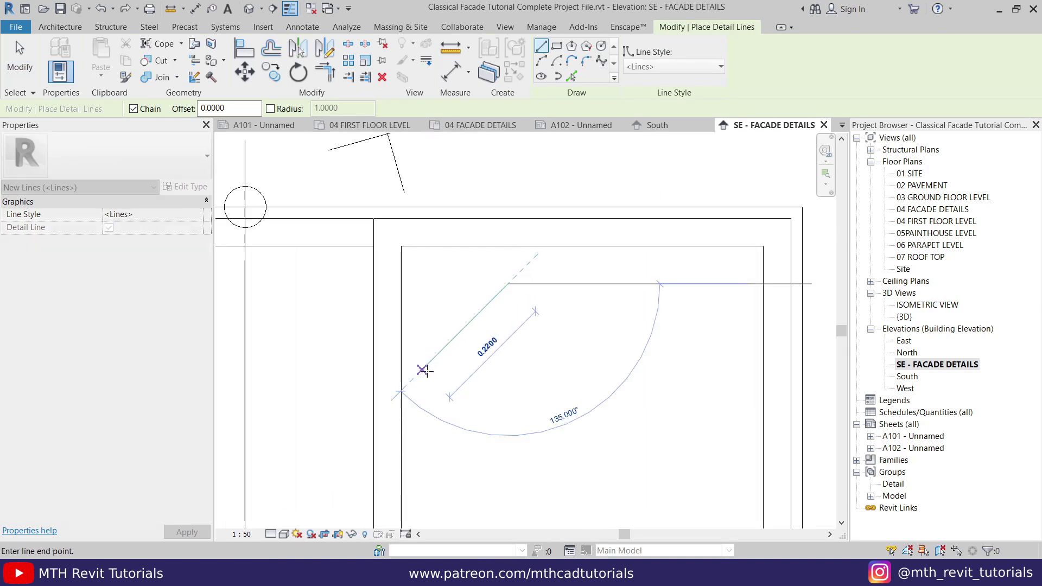
pyautogui.click(422, 370)
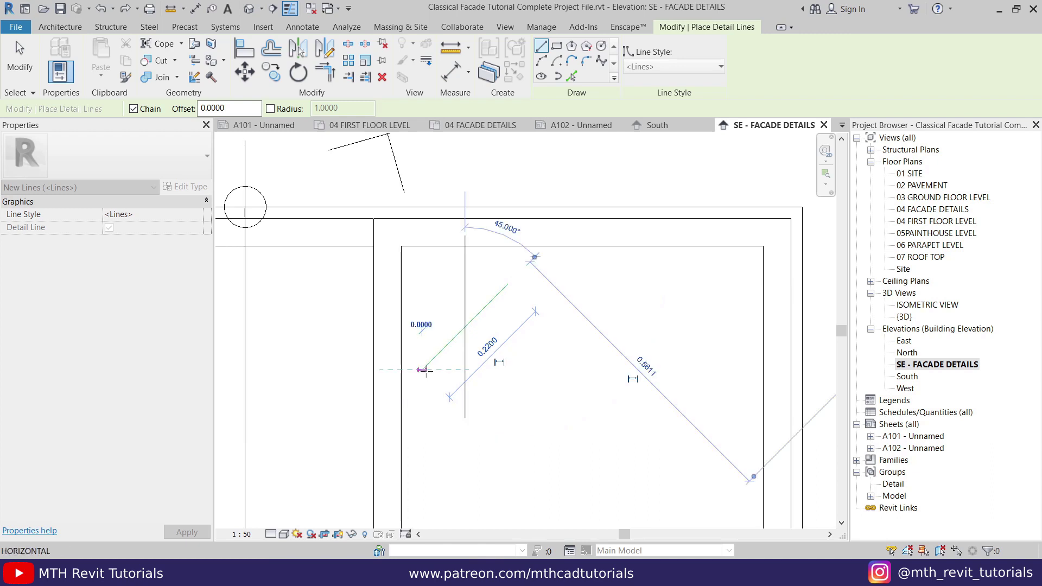
pyautogui.press('Escape')
# Draw a shorter detail line about 0.135 m long, parallel to and just below the first diagonal glass line
pyautogui.scroll(3, 489, 325)
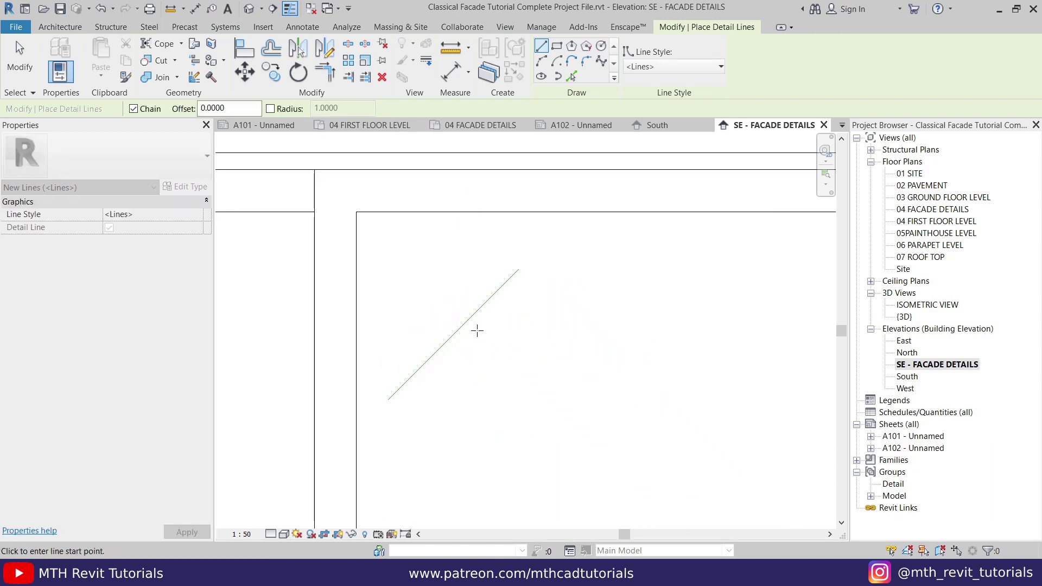
pyautogui.click(516, 294)
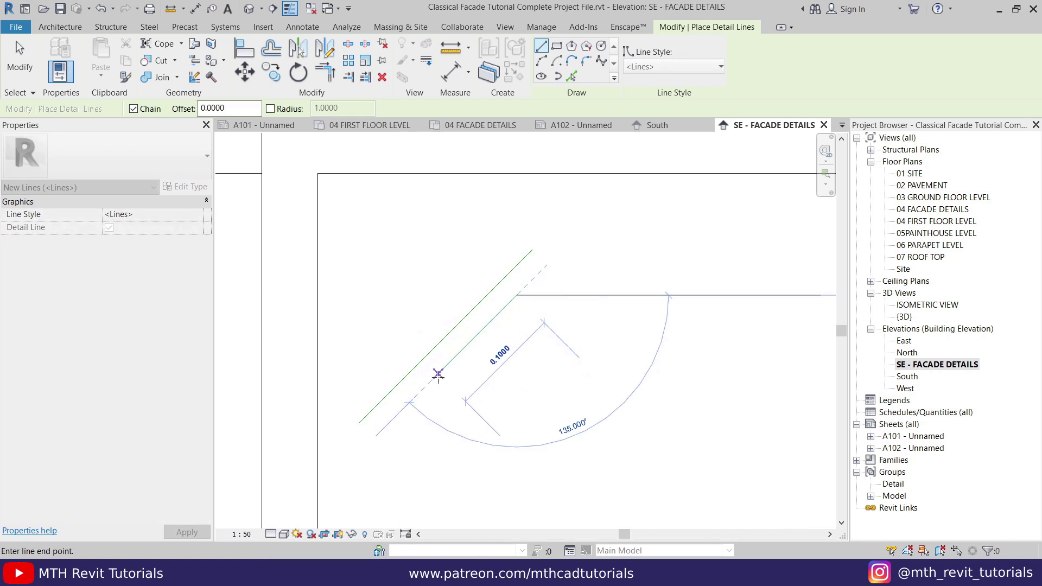
pyautogui.click(409, 401)
pyautogui.press('Escape')
pyautogui.press('Escape')
# Mirror a copy of the shorter diagonal line to the other side of the long one, using a drawn axis along it
pyautogui.click(471, 339)
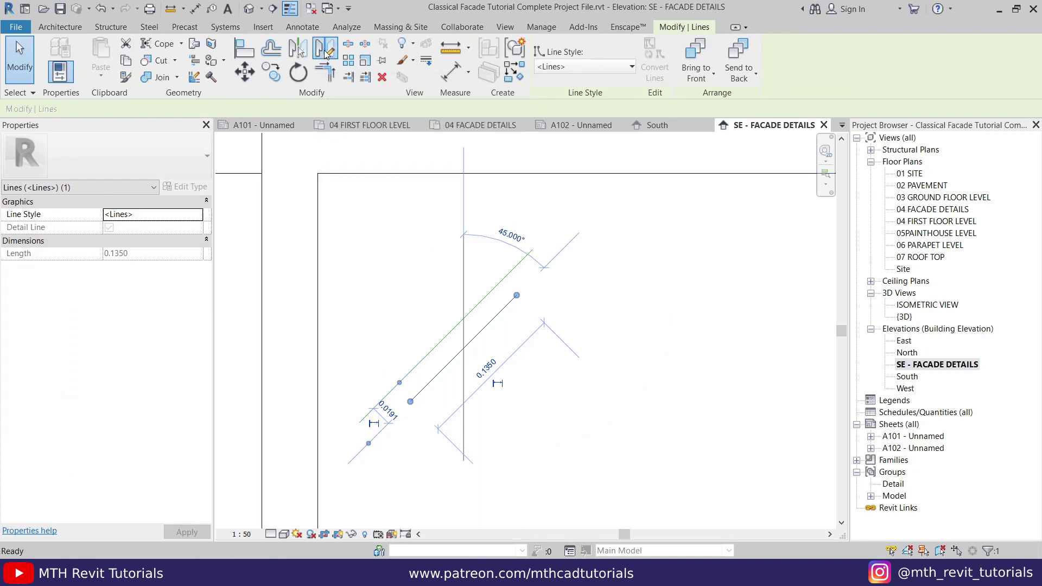
pyautogui.click(324, 49)
pyautogui.click(516, 295)
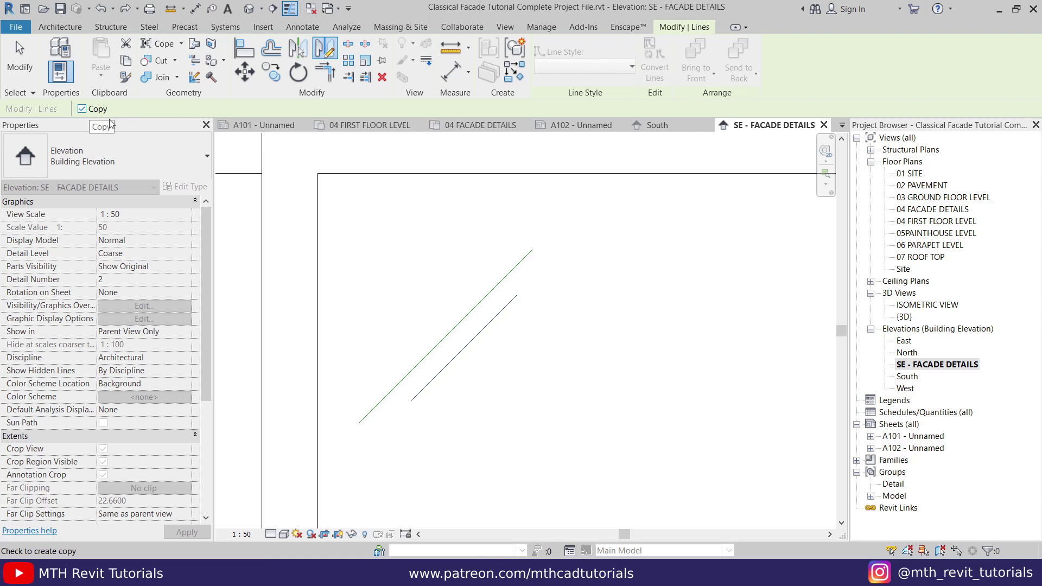
pyautogui.click(478, 297)
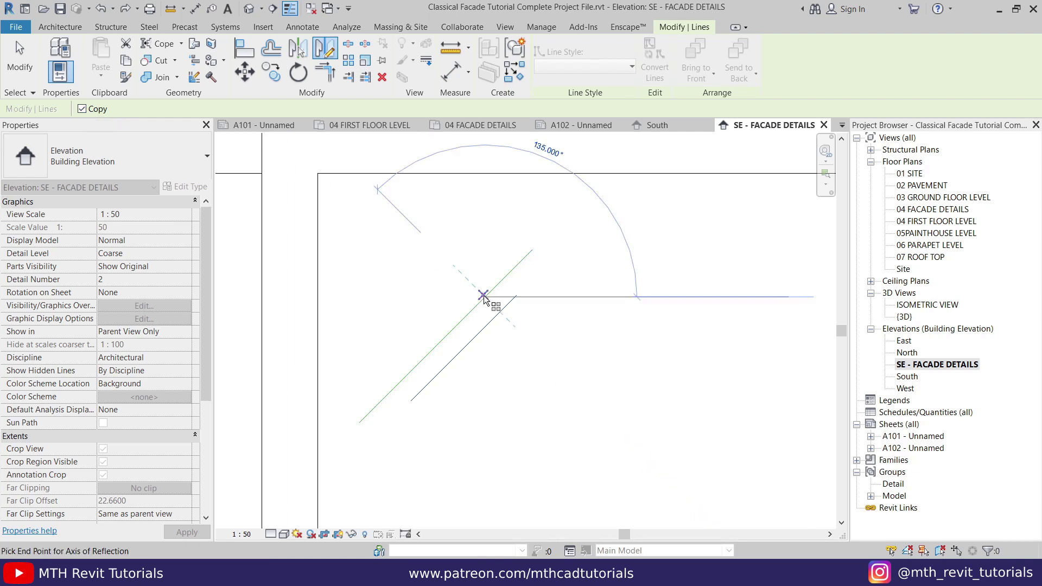
pyautogui.click(439, 344)
pyautogui.click(546, 269)
# Set the line style of all three diagonal glass lines to <Thin Lines>
pyautogui.scroll(-2, 546, 268)
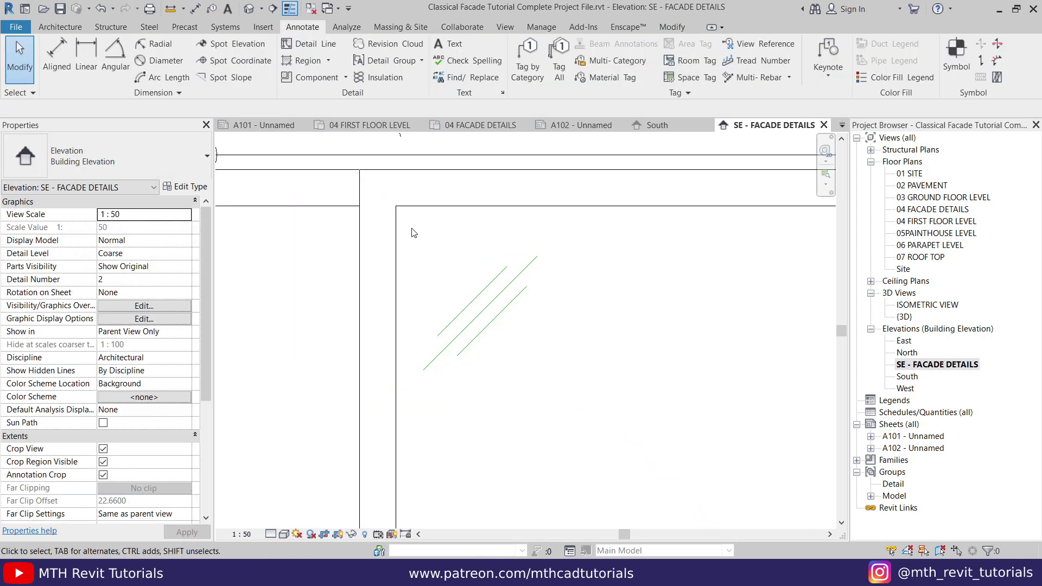
pyautogui.moveTo(410, 229); pyautogui.dragTo(596, 399)
pyautogui.click(584, 66)
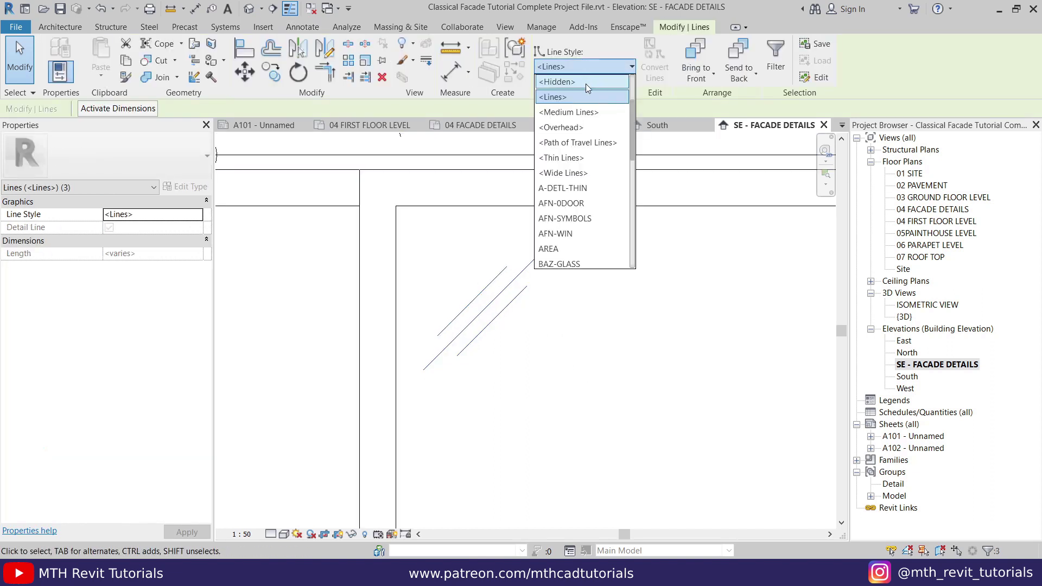
pyautogui.click(571, 159)
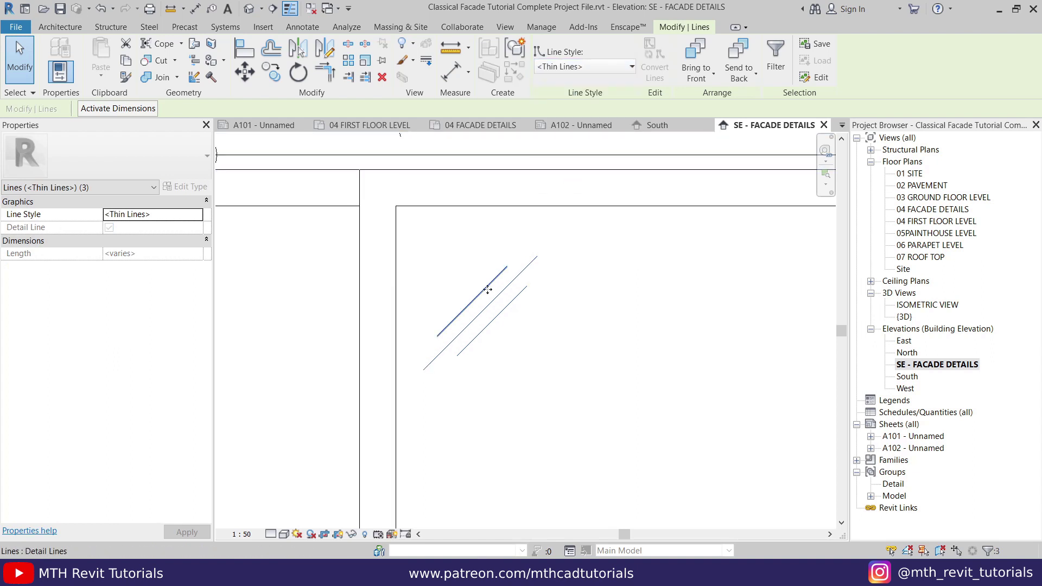
# Group the three diagonal lines into a detail group named Glass
pyautogui.click(515, 54)
pyautogui.write('G')
pyautogui.press('BackSpace')
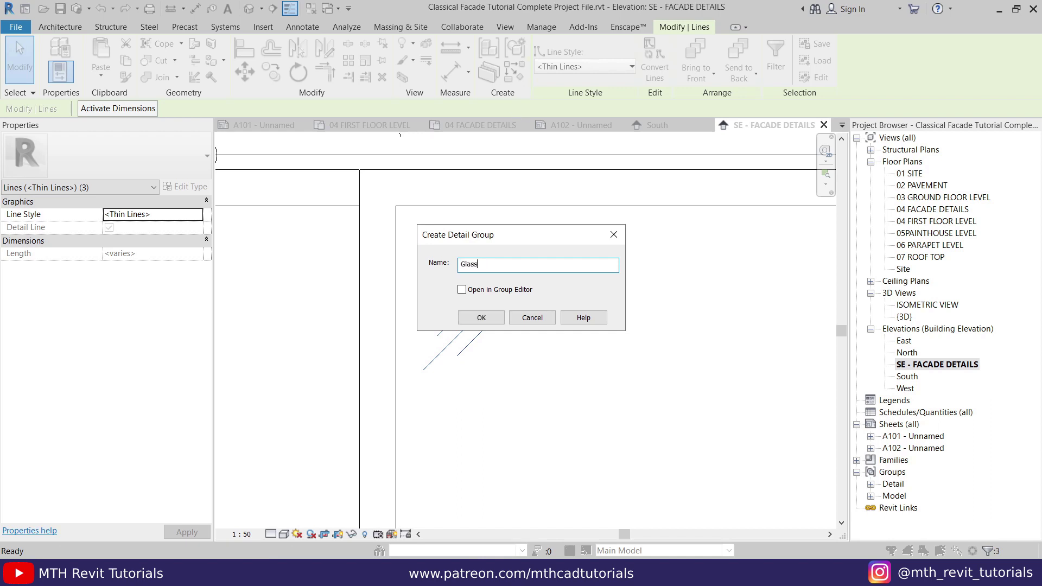
pyautogui.click(480, 318)
# Copy the Glass group to several scattered positions in both panes of the narrow window
pyautogui.scroll(-2, 473, 192)
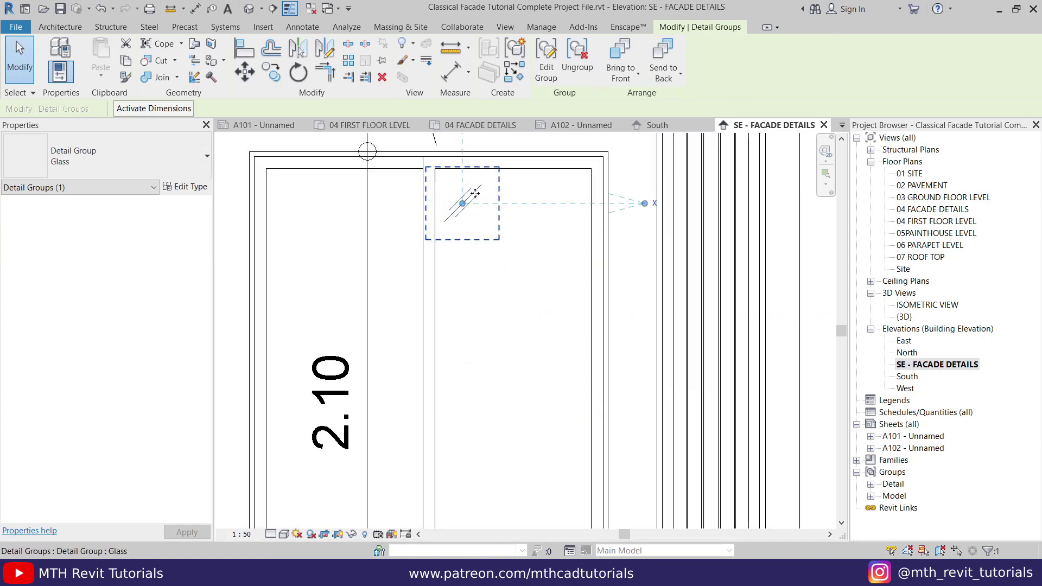
pyautogui.moveTo(473, 194); pyautogui.dragTo(552, 293)
pyautogui.press('Escape')
pyautogui.scroll(-1, 565, 284)
pyautogui.moveTo(565, 290); pyautogui.dragTo(569, 183, button='middle')
pyautogui.click(569, 184)
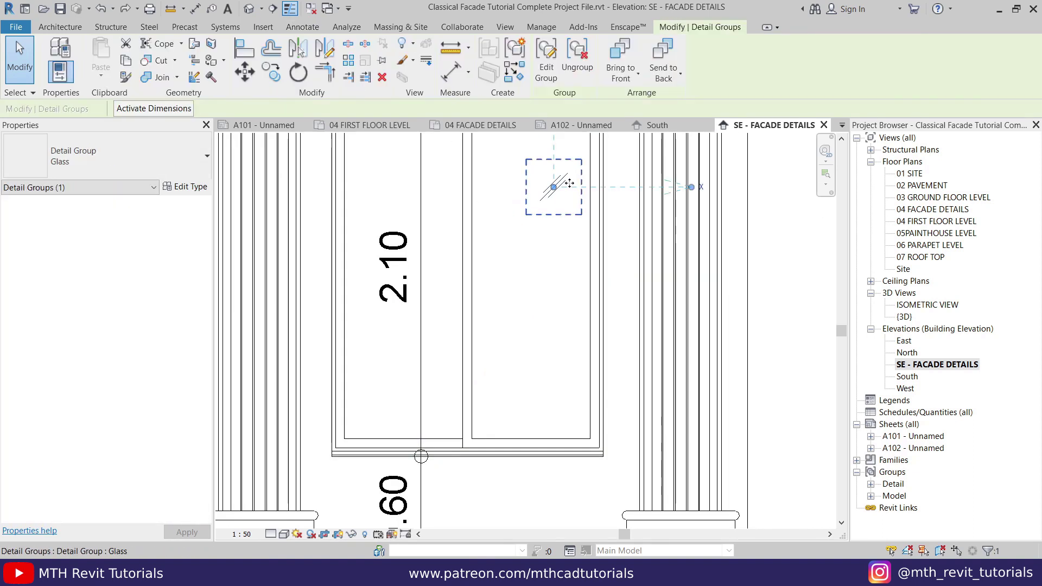
pyautogui.moveTo(569, 183); pyautogui.dragTo(538, 398)
pyautogui.scroll(-2, 549, 415)
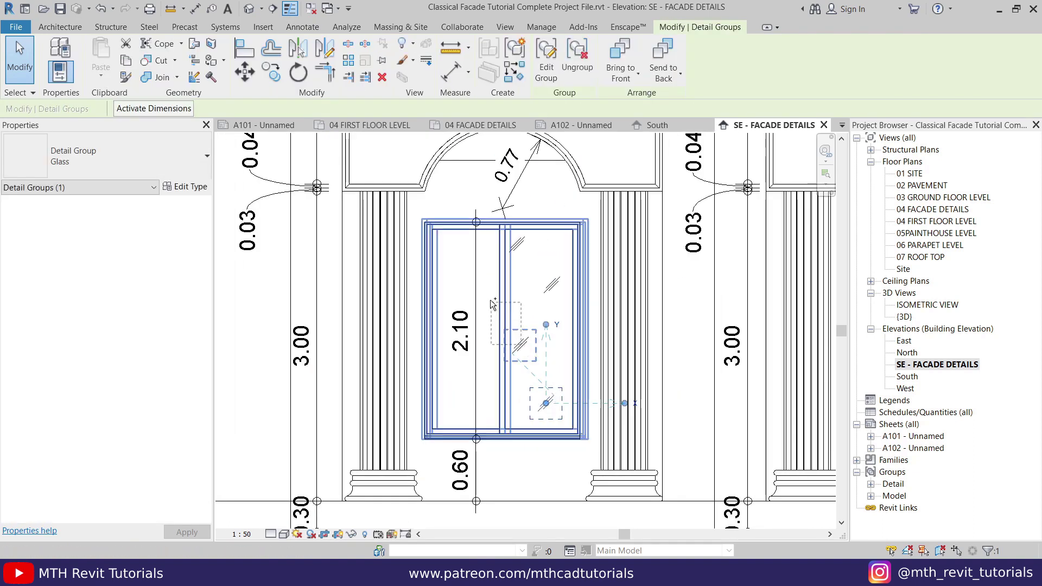
pyautogui.keyDown('ctrl'); pyautogui.moveTo(517, 350); pyautogui.dragTo(467, 268); pyautogui.keyUp('ctrl')
pyautogui.keyDown('ctrl'); pyautogui.moveTo(467, 269); pyautogui.dragTo(479, 420); pyautogui.keyUp('ctrl')
# Shift the narrow window's vertical 2.10 dimension line slightly toward the left window frame
pyautogui.scroll(1, 447, 350)
pyautogui.moveTo(480, 288); pyautogui.dragTo(458, 286)
pyautogui.scroll(2, 472, 334)
pyautogui.moveTo(441, 240); pyautogui.dragTo(469, 247)
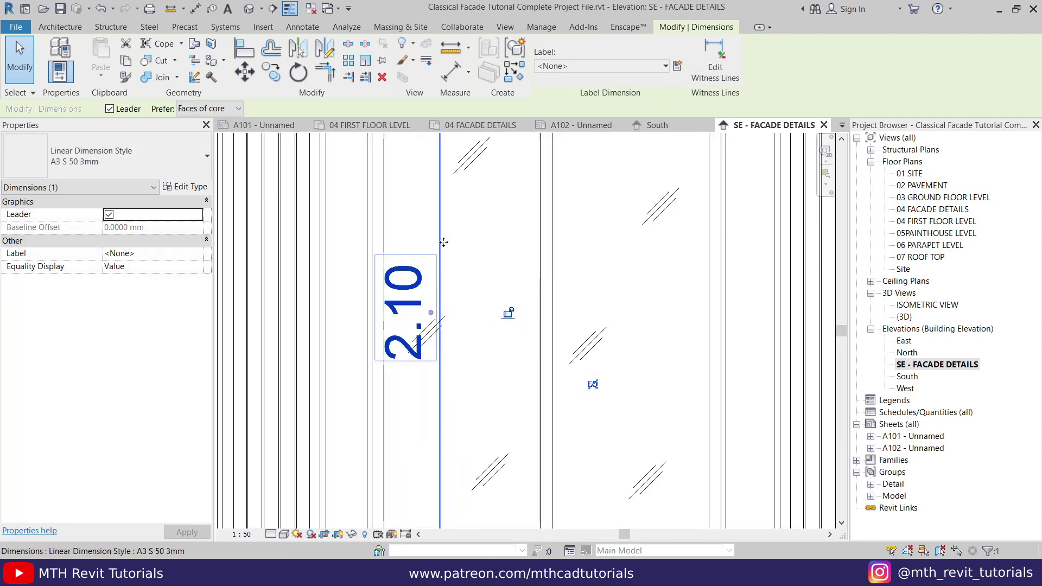
pyautogui.scroll(2, 423, 336)
pyautogui.click(423, 337)
pyautogui.press('Escape')
# Rearrange the Glass groups in the narrow window so they are spread out and clear of the 2.10 dimension
pyautogui.scroll(-3, 474, 265)
pyautogui.moveTo(251, 353); pyautogui.dragTo(385, 314)
pyautogui.moveTo(471, 282); pyautogui.dragTo(513, 262)
pyautogui.scroll(-1, 388, 365)
pyautogui.moveTo(466, 379); pyautogui.dragTo(426, 382)
pyautogui.moveTo(472, 302); pyautogui.dragTo(481, 319)
pyautogui.click(506, 327)
pyautogui.moveTo(461, 188); pyautogui.dragTo(438, 189)
pyautogui.moveTo(471, 302); pyautogui.dragTo(472, 271)
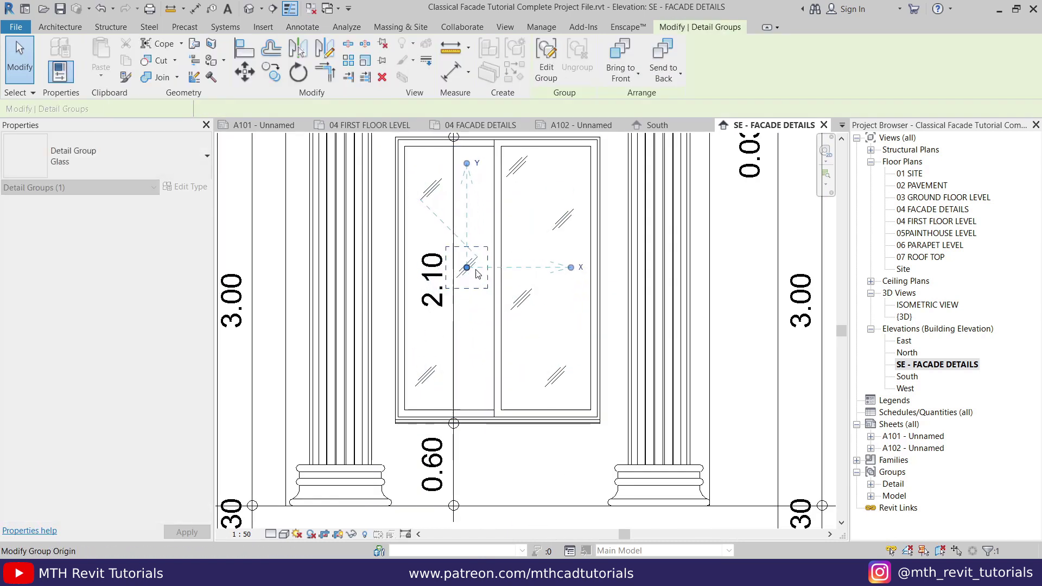
# Copy the Glass group to scattered positions across both panes of the wide facade's window
pyautogui.scroll(-2, 543, 303)
pyautogui.moveTo(543, 304); pyautogui.dragTo(326, 335, button='middle')
pyautogui.click(370, 326)
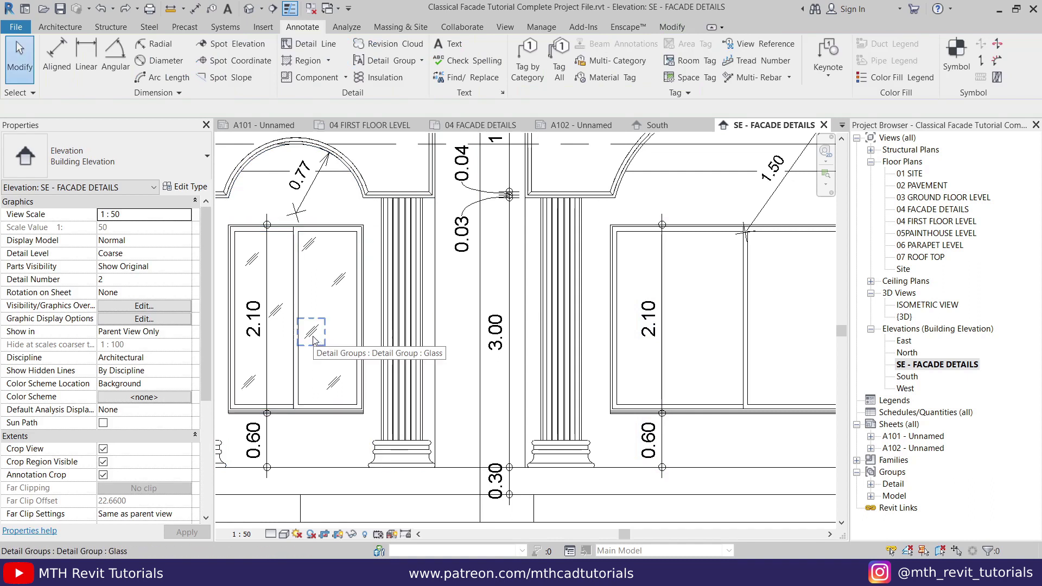
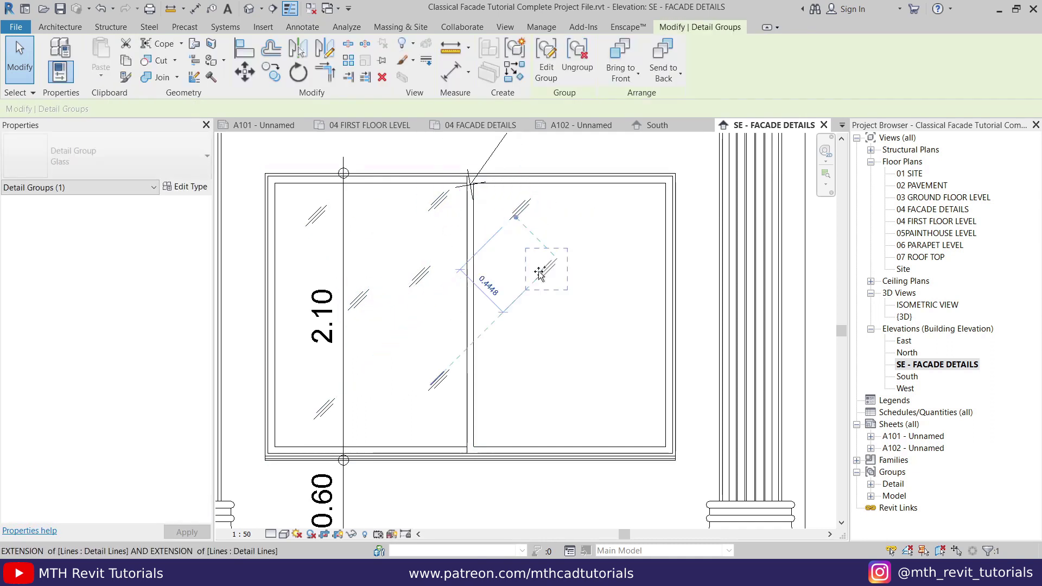
pyautogui.keyDown('ctrl'); pyautogui.moveTo(508, 355); pyautogui.dragTo(619, 424); pyautogui.keyUp('ctrl')
pyautogui.keyDown('ctrl'); pyautogui.moveTo(549, 400); pyautogui.dragTo(494, 427); pyautogui.keyUp('ctrl')
pyautogui.keyDown('ctrl'); pyautogui.moveTo(367, 290); pyautogui.dragTo(373, 339); pyautogui.keyUp('ctrl')
# Reposition the Glass groups in the wide window's left pane so they are evenly scattered and clear of the 2.10 dimension
pyautogui.click(454, 300)
pyautogui.moveTo(424, 273); pyautogui.dragTo(395, 267)
pyautogui.click(391, 320)
pyautogui.moveTo(327, 408); pyautogui.dragTo(306, 414)
pyautogui.click(481, 360)
pyautogui.scroll(-3, 542, 358)
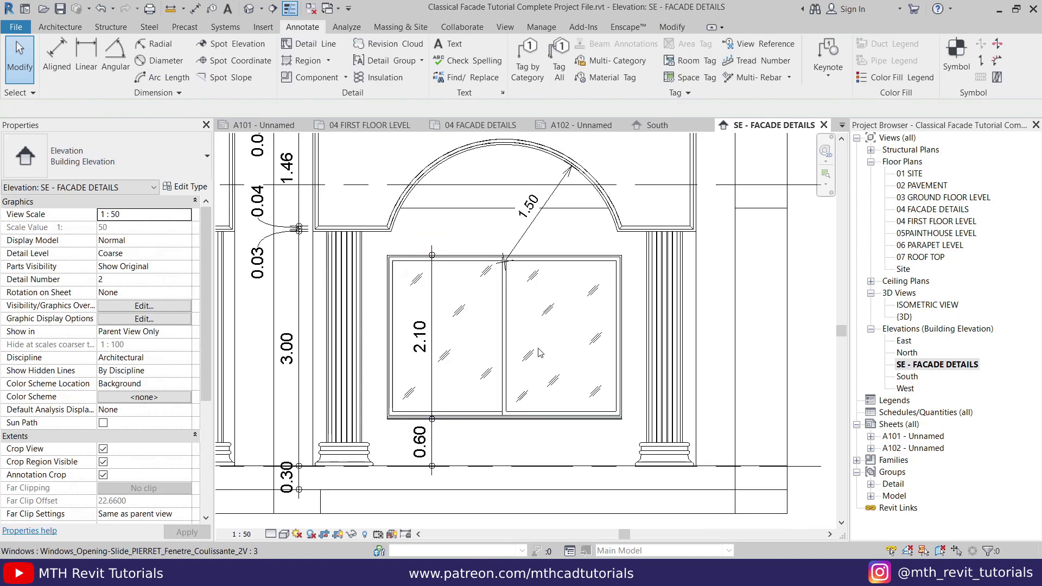
# Copy further Glass groups into the remaining gaps in the window glazing and shift one of the existing marks
pyautogui.scroll(1, 465, 386)
pyautogui.moveTo(462, 372)
pyautogui.keyDown('ctrl'); pyautogui.mouseDown()
pyautogui.moveTo(465, 322)
pyautogui.moveTo(332, 351)
pyautogui.mouseUp(); pyautogui.keyUp('ctrl')
pyautogui.press('Escape')
pyautogui.scroll(3, 426, 302)
pyautogui.press('Escape')
pyautogui.moveTo(479, 422); pyautogui.dragTo(459, 451)
pyautogui.press('Escape')
pyautogui.keyDown('ctrl'); pyautogui.moveTo(596, 428); pyautogui.dragTo(614, 404); pyautogui.keyUp('ctrl')
# Open sheet A102 and review the facade plan and the elevation callout with its glass marks and dimensions
pyautogui.click(581, 125)
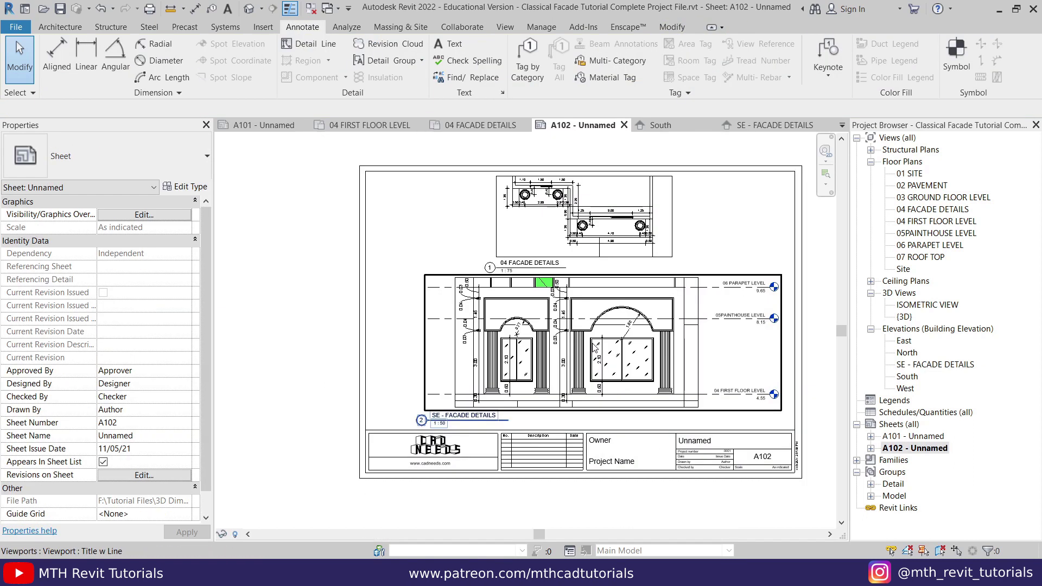
pyautogui.scroll(1, 594, 348)
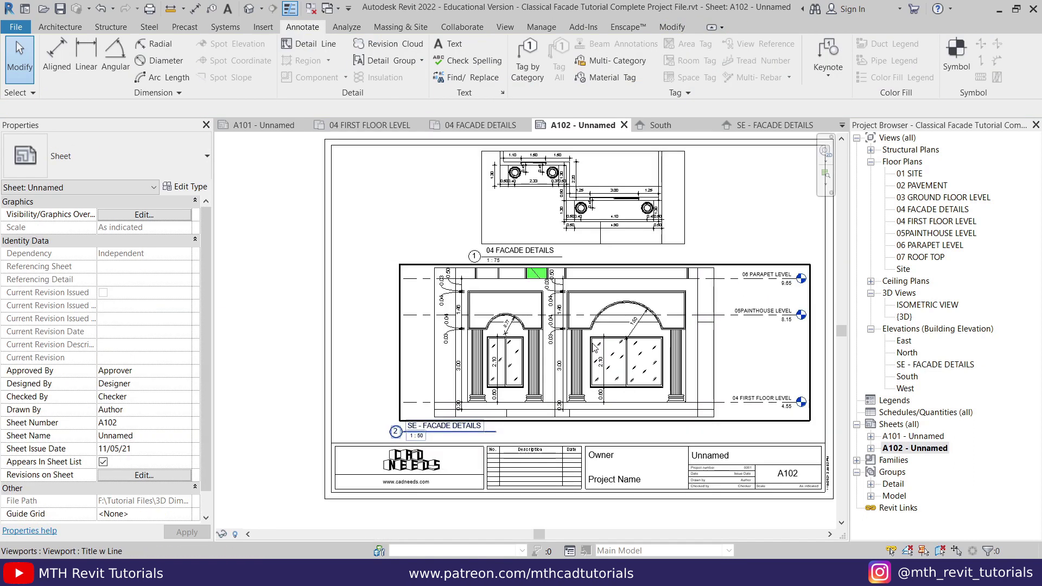
pyautogui.scroll(-1, 594, 348)
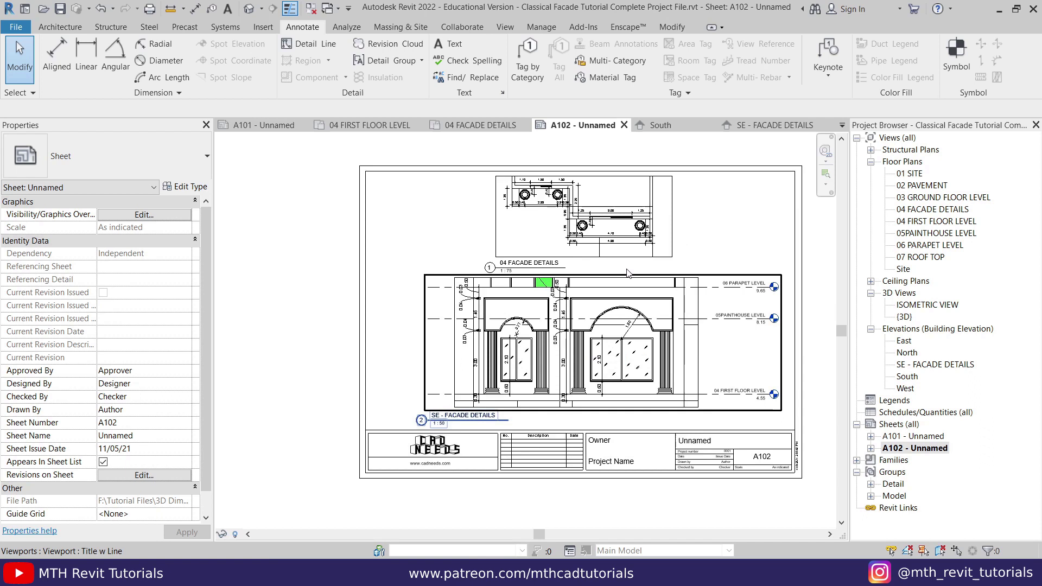
pyautogui.moveTo(628, 258); pyautogui.dragTo(618, 268, button='middle')
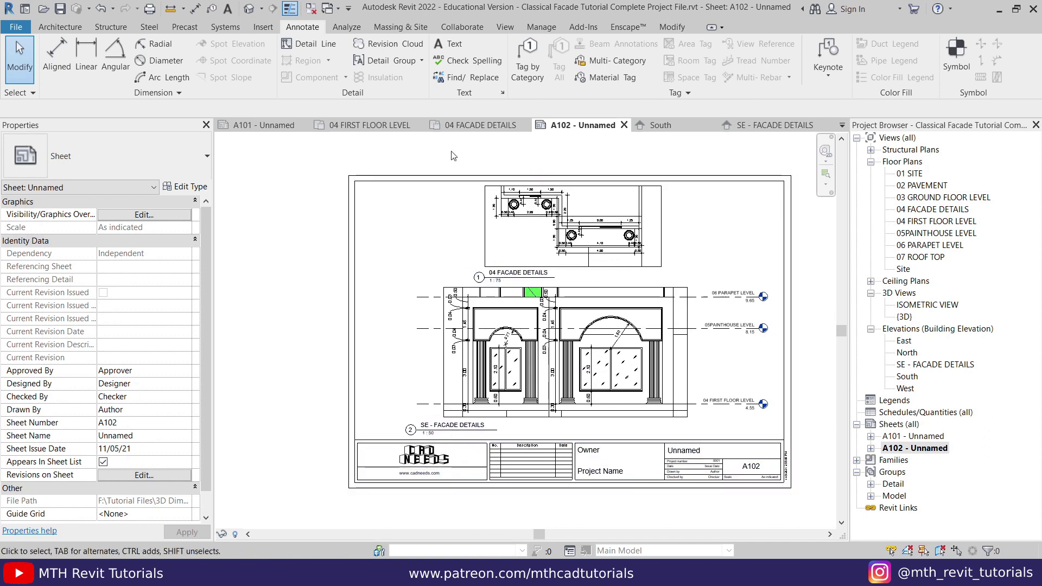
# Open the print settings for sheet A102, choose Microsoft Print to PDF as the printer, and close them without printing
pyautogui.click(10, 31)
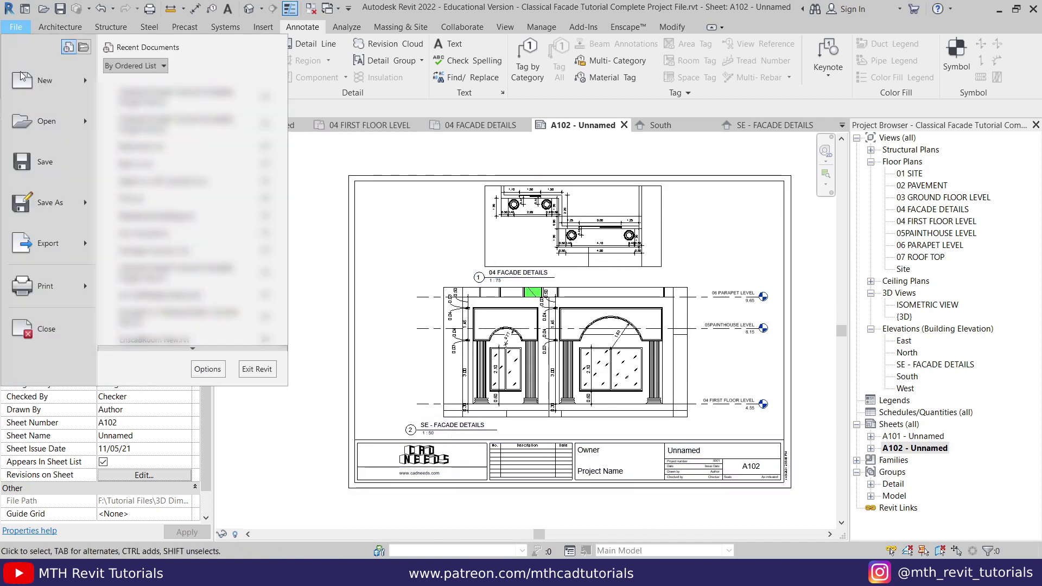
pyautogui.moveTo(59, 244)
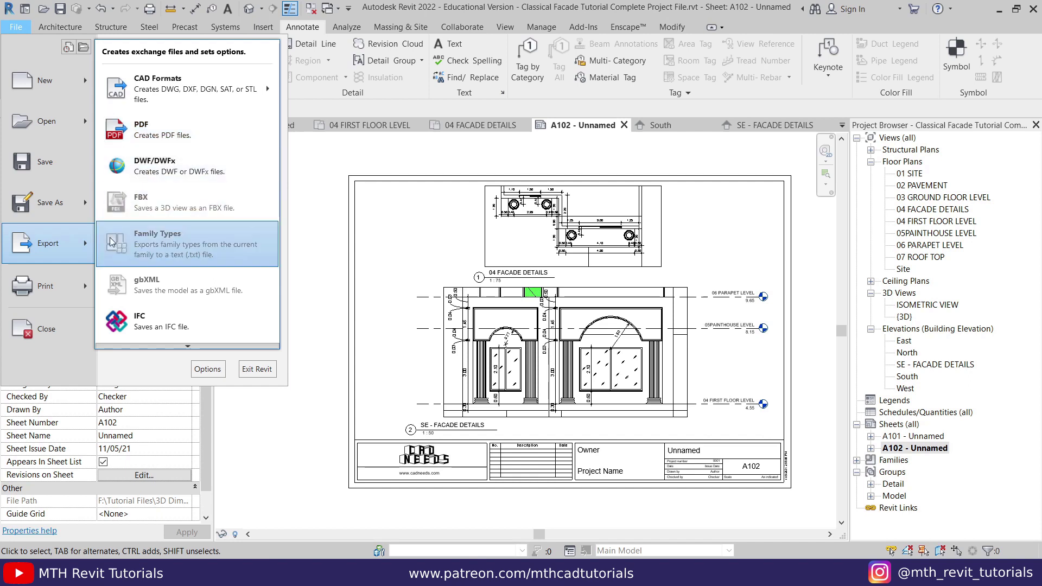
pyautogui.moveTo(86, 299)
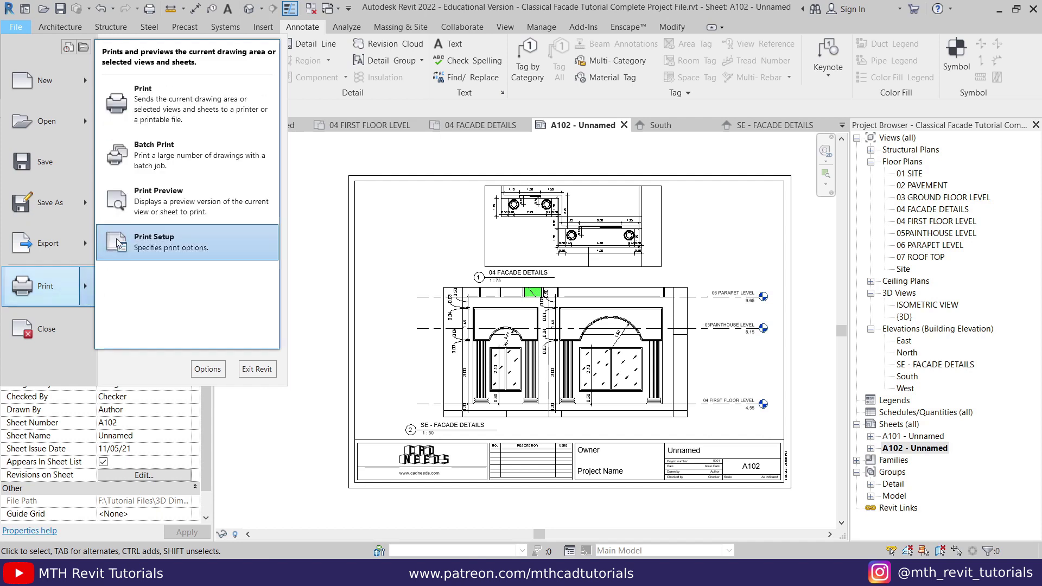
pyautogui.click(157, 90)
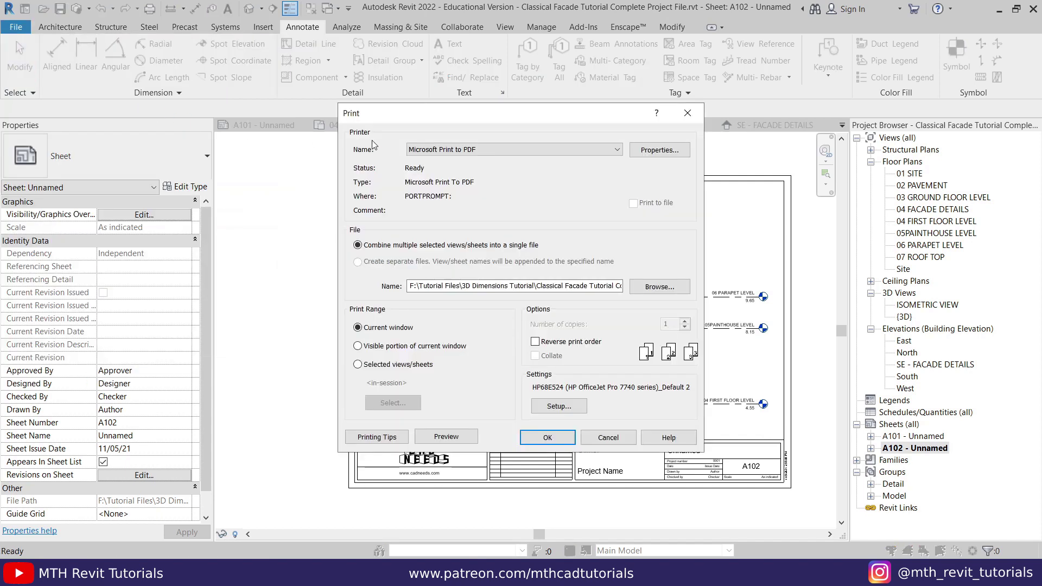
pyautogui.click(439, 151)
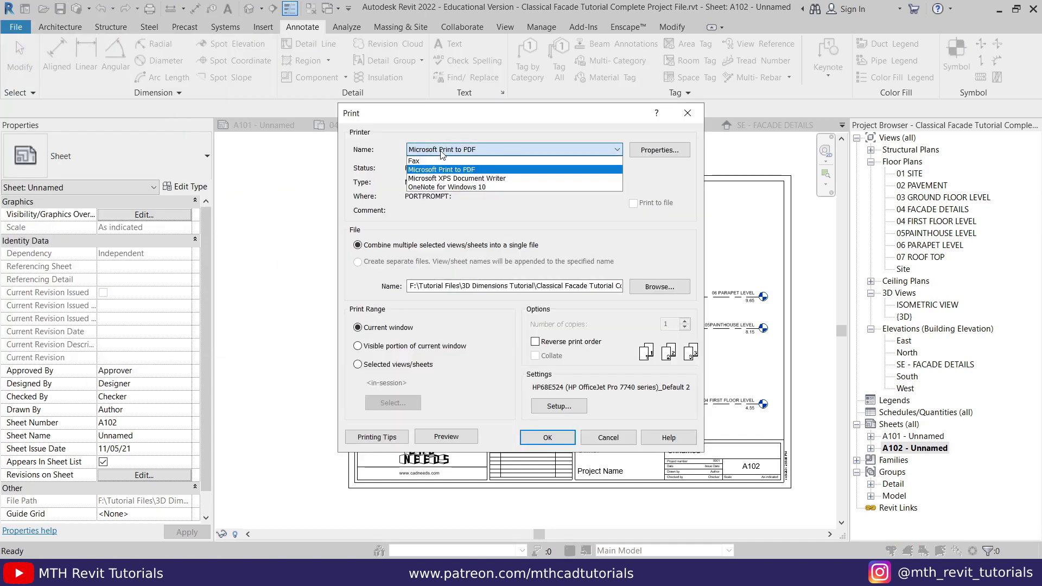
pyautogui.click(468, 169)
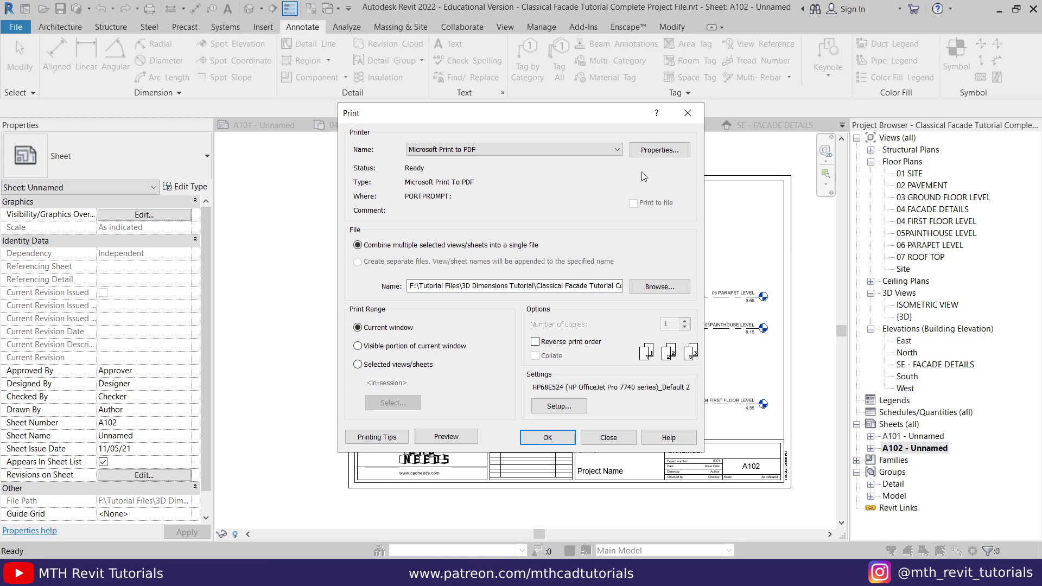
pyautogui.click(687, 113)
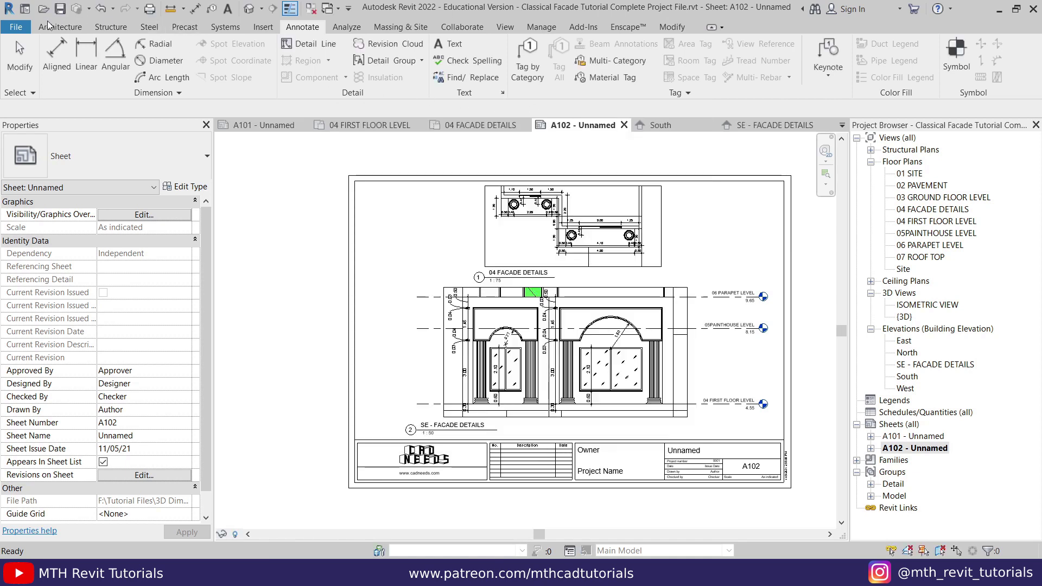
# Start a PDF export of sheet A102, saving to F:\Tutorial Files\3D Dimensions Tutorial with the file name Classical Facade Details
pyautogui.click(16, 26)
pyautogui.moveTo(91, 254)
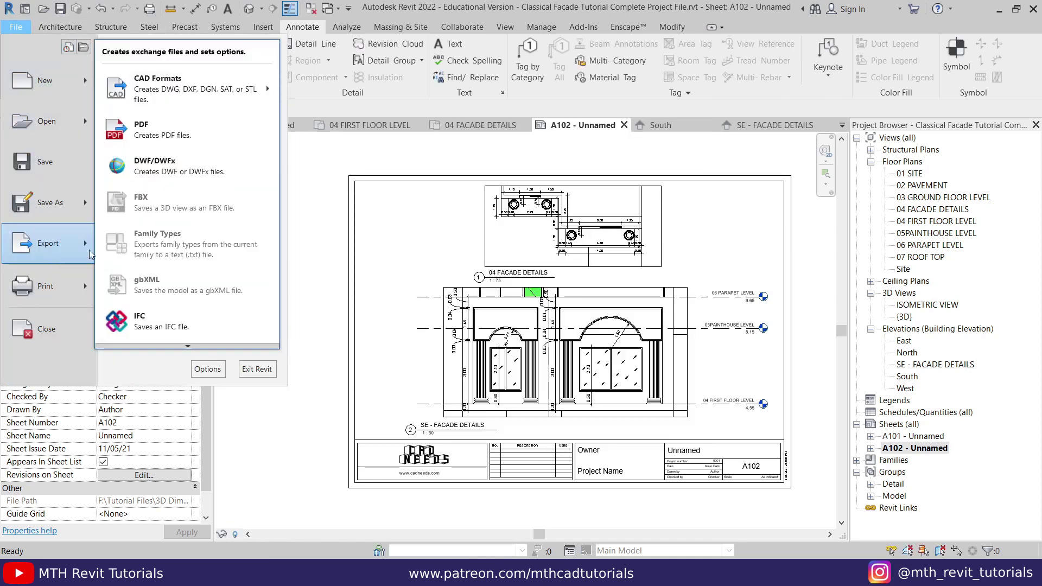
pyautogui.click(142, 130)
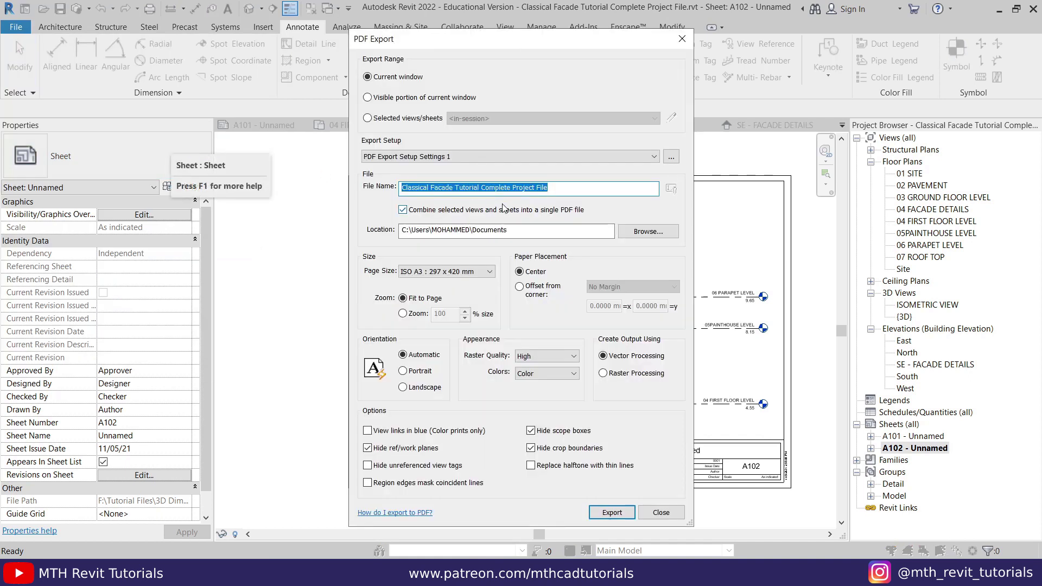
pyautogui.click(645, 232)
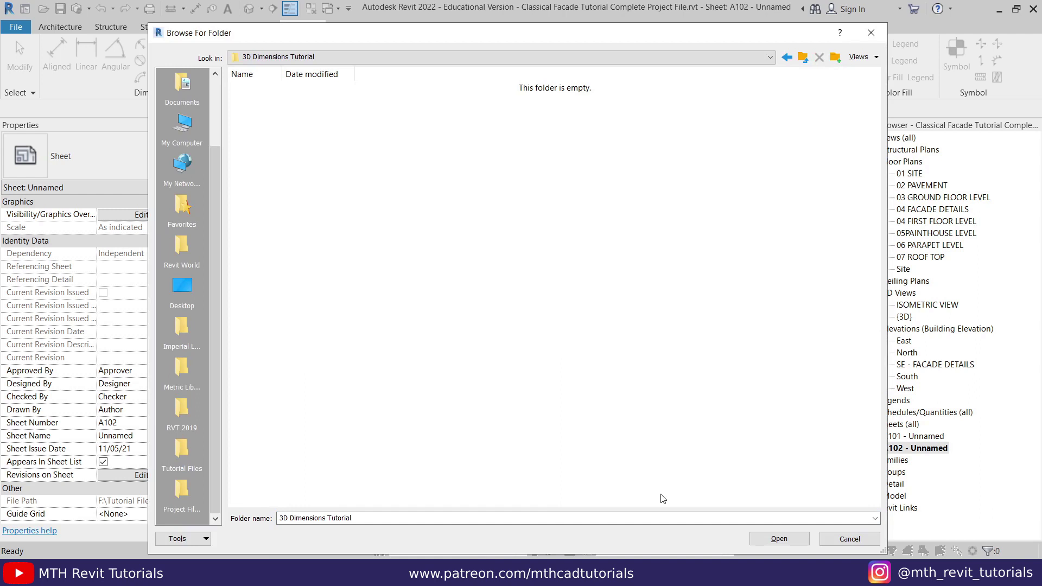
pyautogui.click(779, 539)
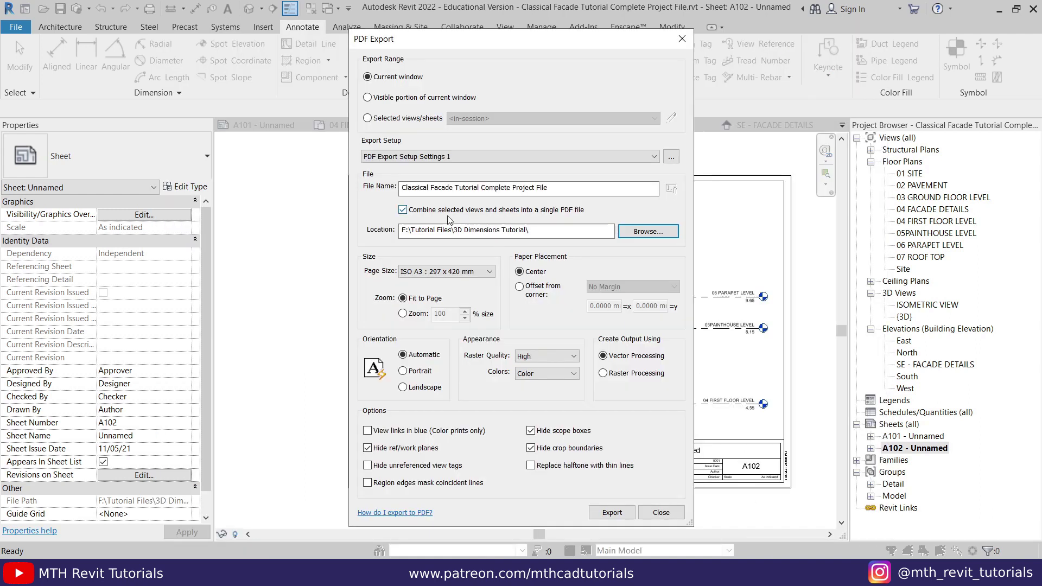
pyautogui.moveTo(456, 190); pyautogui.dragTo(594, 188)
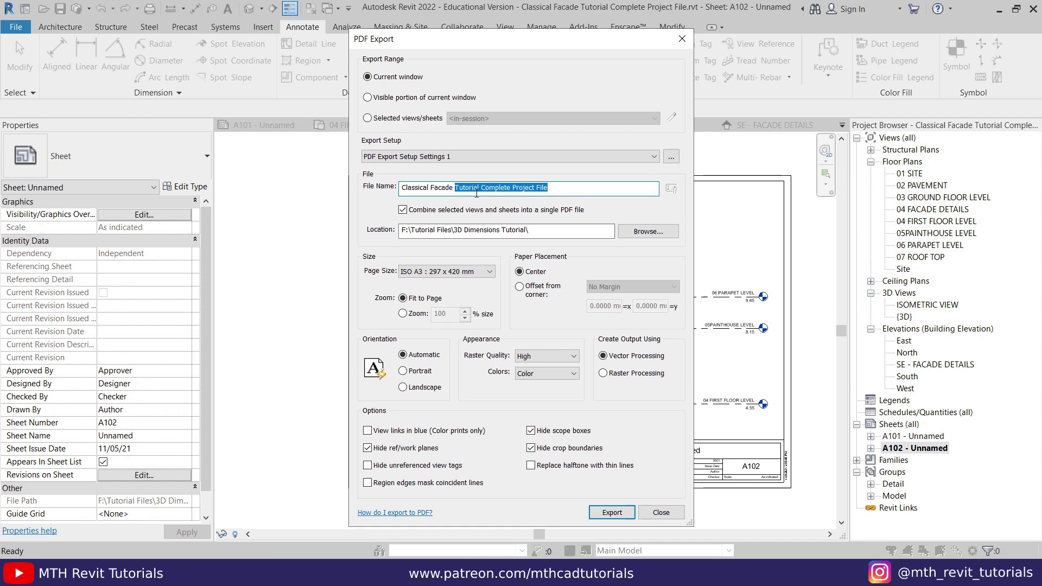
pyautogui.write('Details')
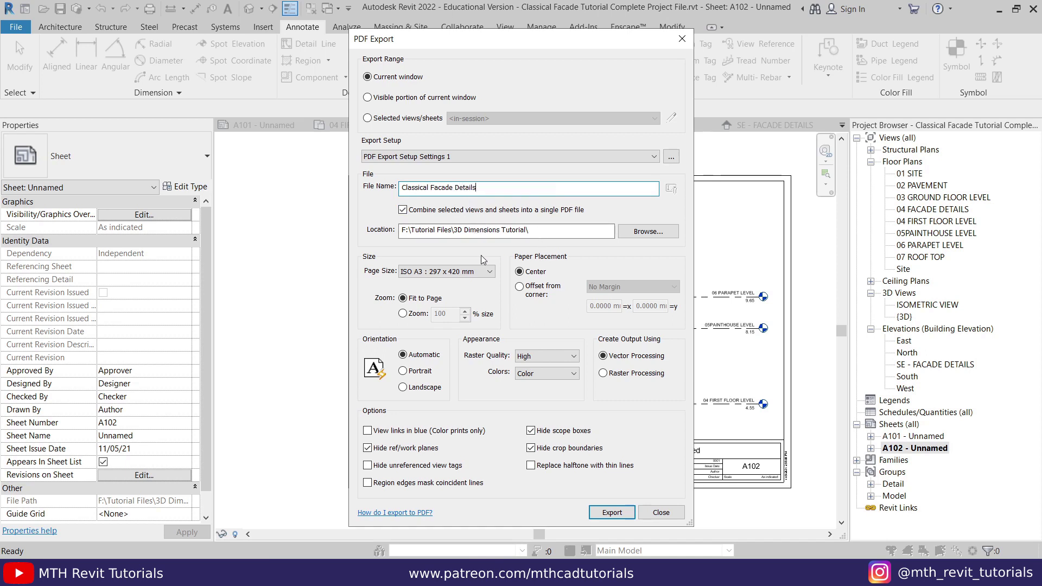
# Choose the ISO A3 : 297 x 420 mm page size and Color output, and export the current sheet to PDF
pyautogui.click(429, 271)
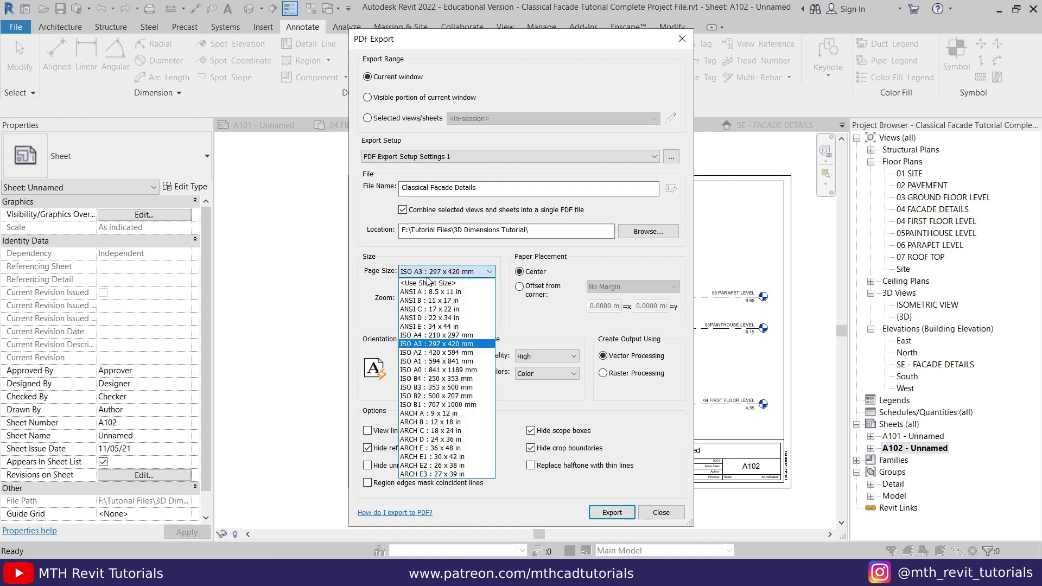
pyautogui.click(433, 344)
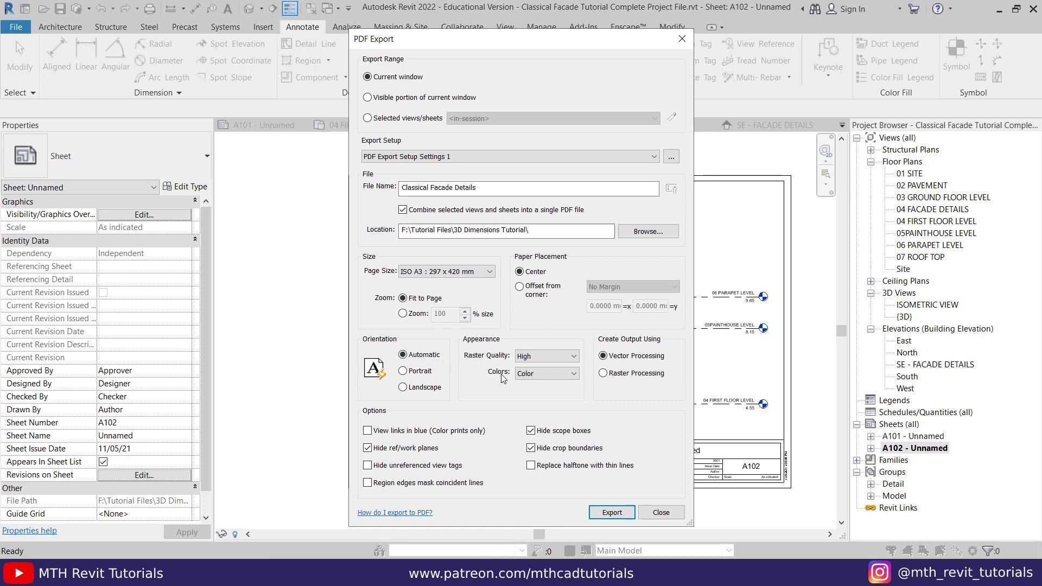
pyautogui.click(540, 381)
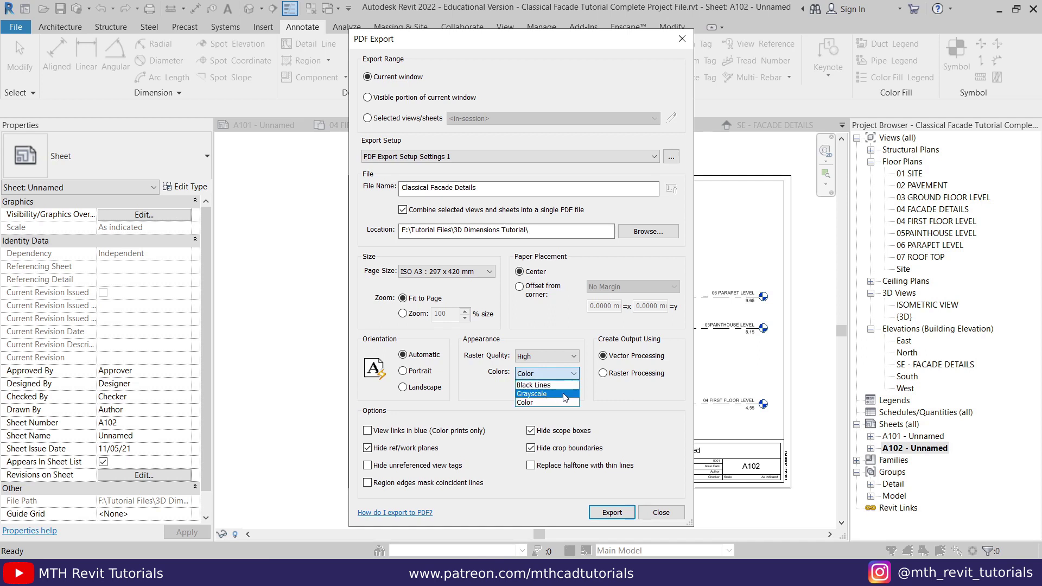
pyautogui.click(526, 403)
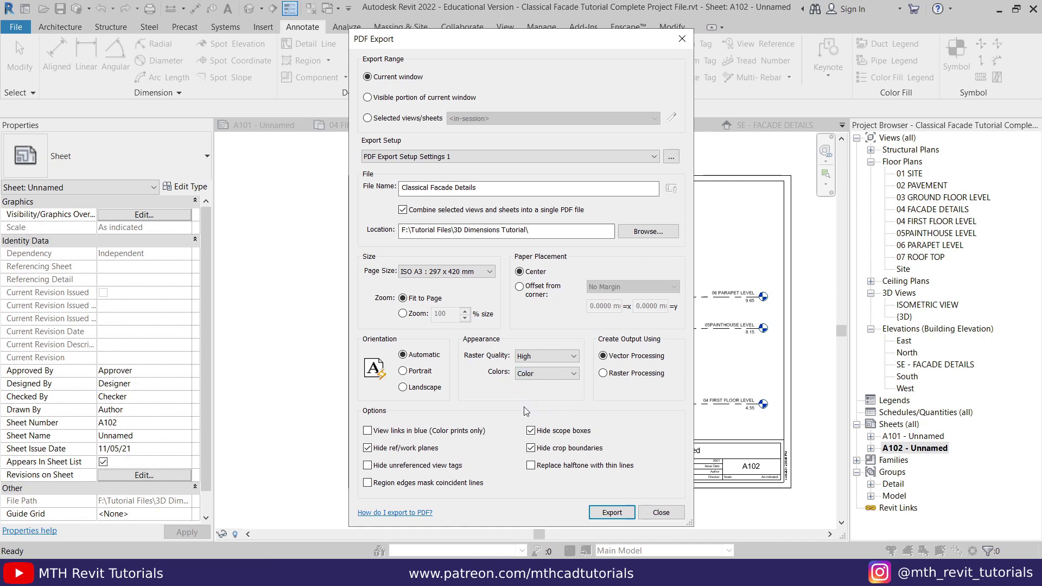
pyautogui.click(590, 515)
pyautogui.scroll(-3, 514, 347)
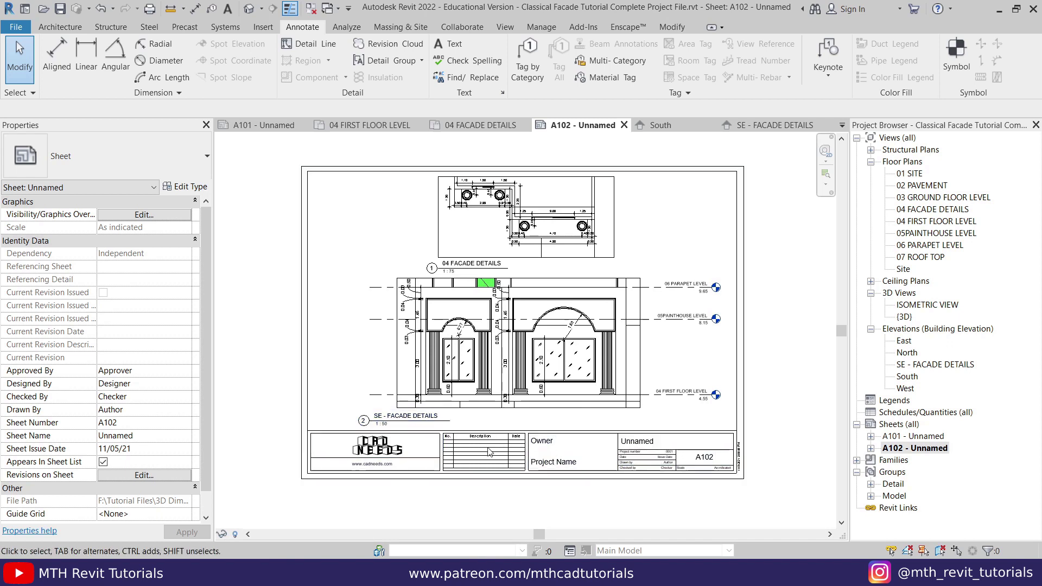
# Open the exported Classical Facade Details.pdf from its folder and examine the facade plan, elevation dimensions and glass marks up close
pyautogui.click(337, 568)
pyautogui.doubleClick(208, 168)
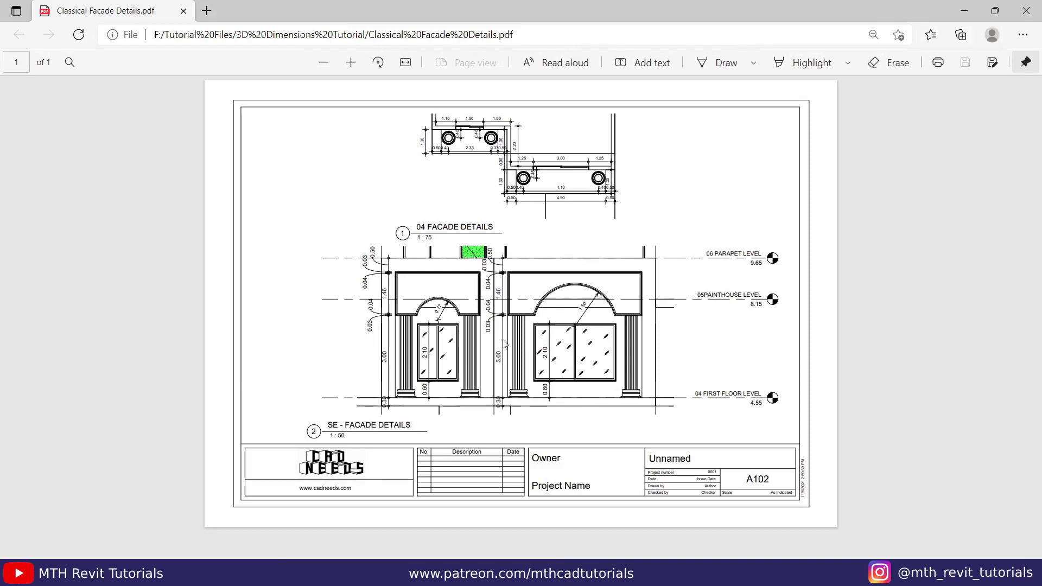
pyautogui.keyDown('ctrl'); pyautogui.scroll(3, 532, 179); pyautogui.keyUp('ctrl')
pyautogui.scroll(-6, 266, 240)
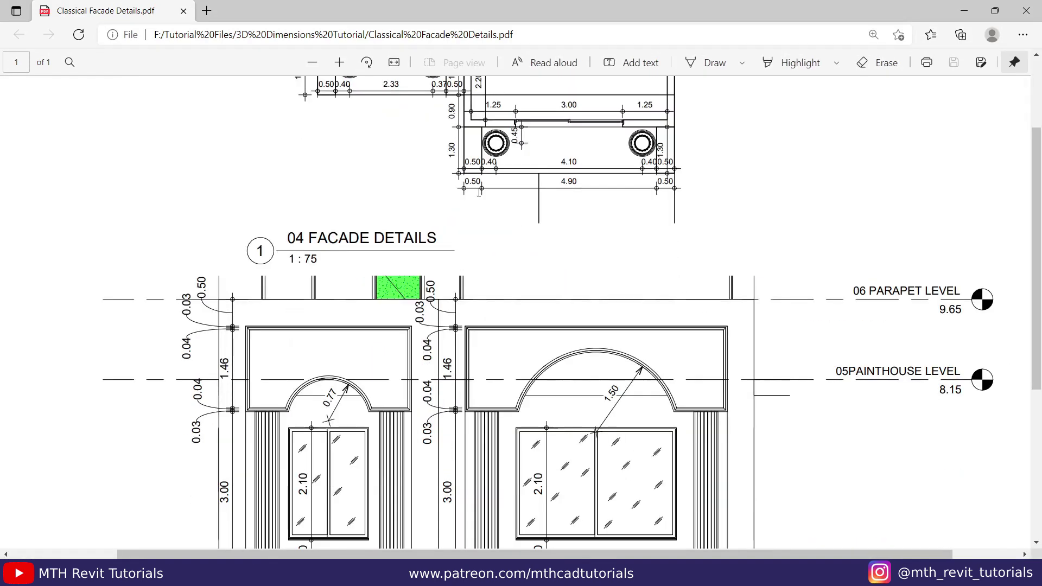